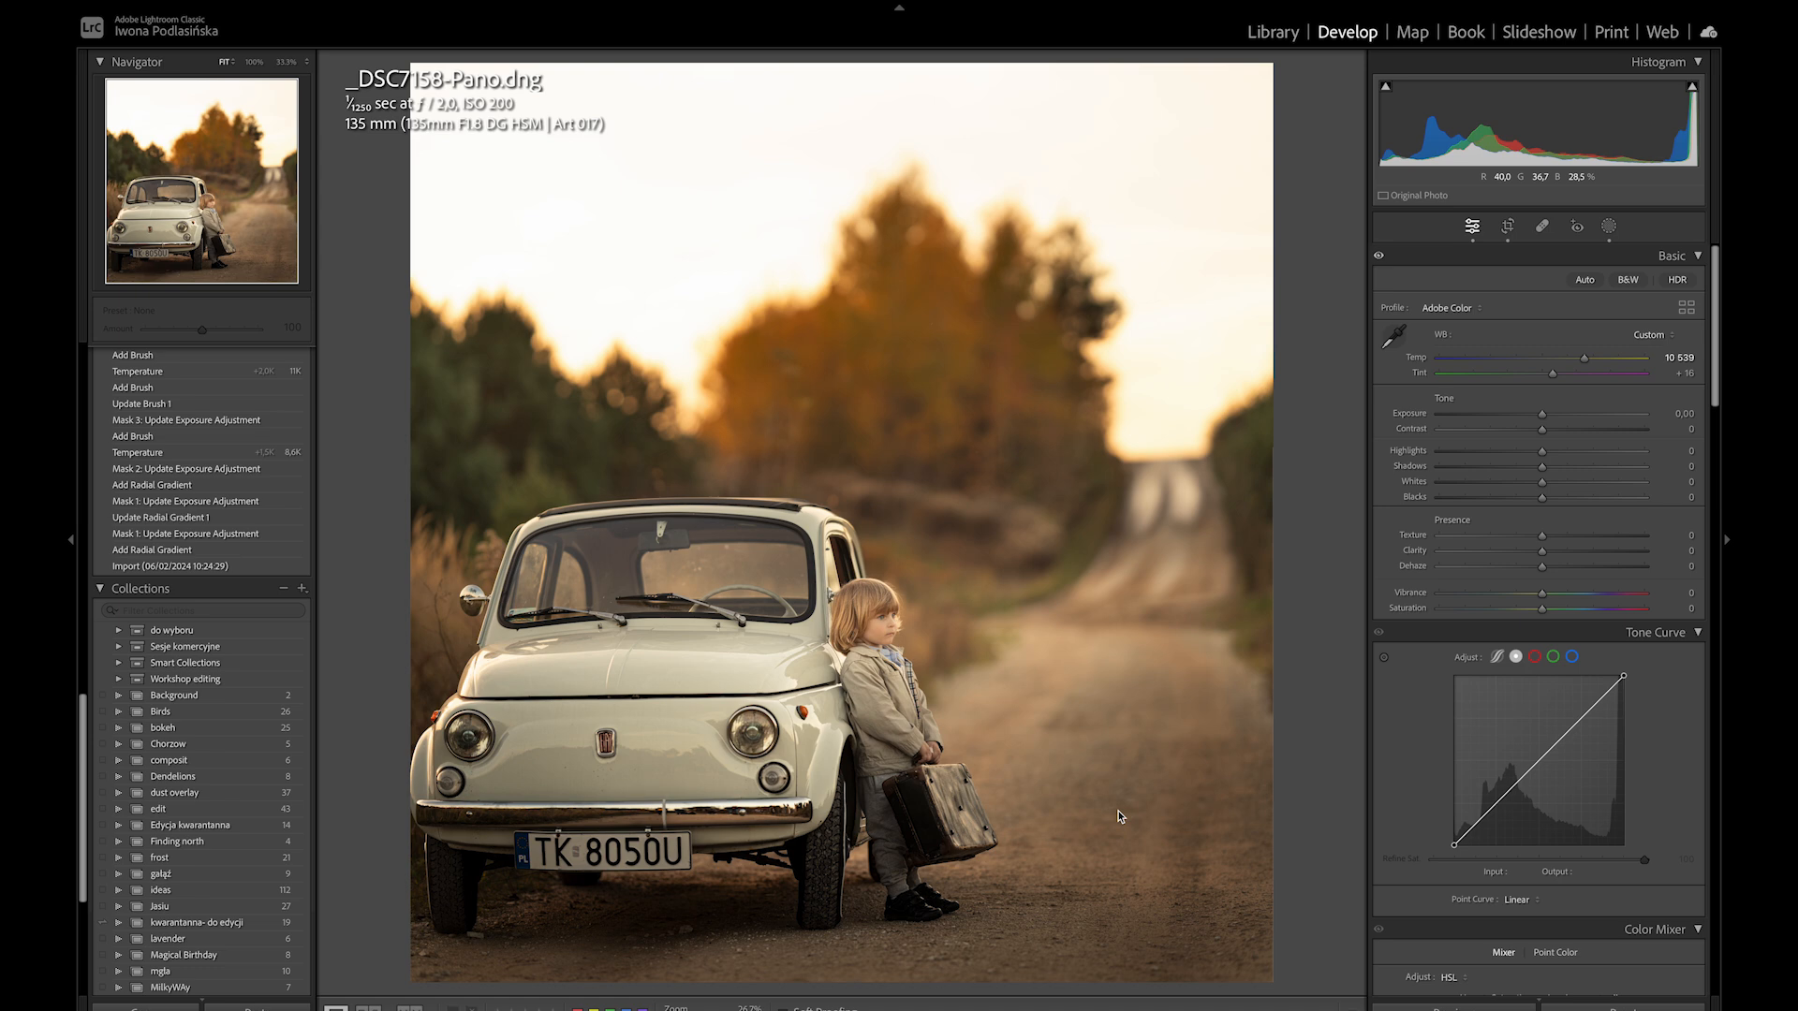
# Switch to Photoshop and start Sky Replacement on the car photo.
pyautogui.moveTo(945, 1008)
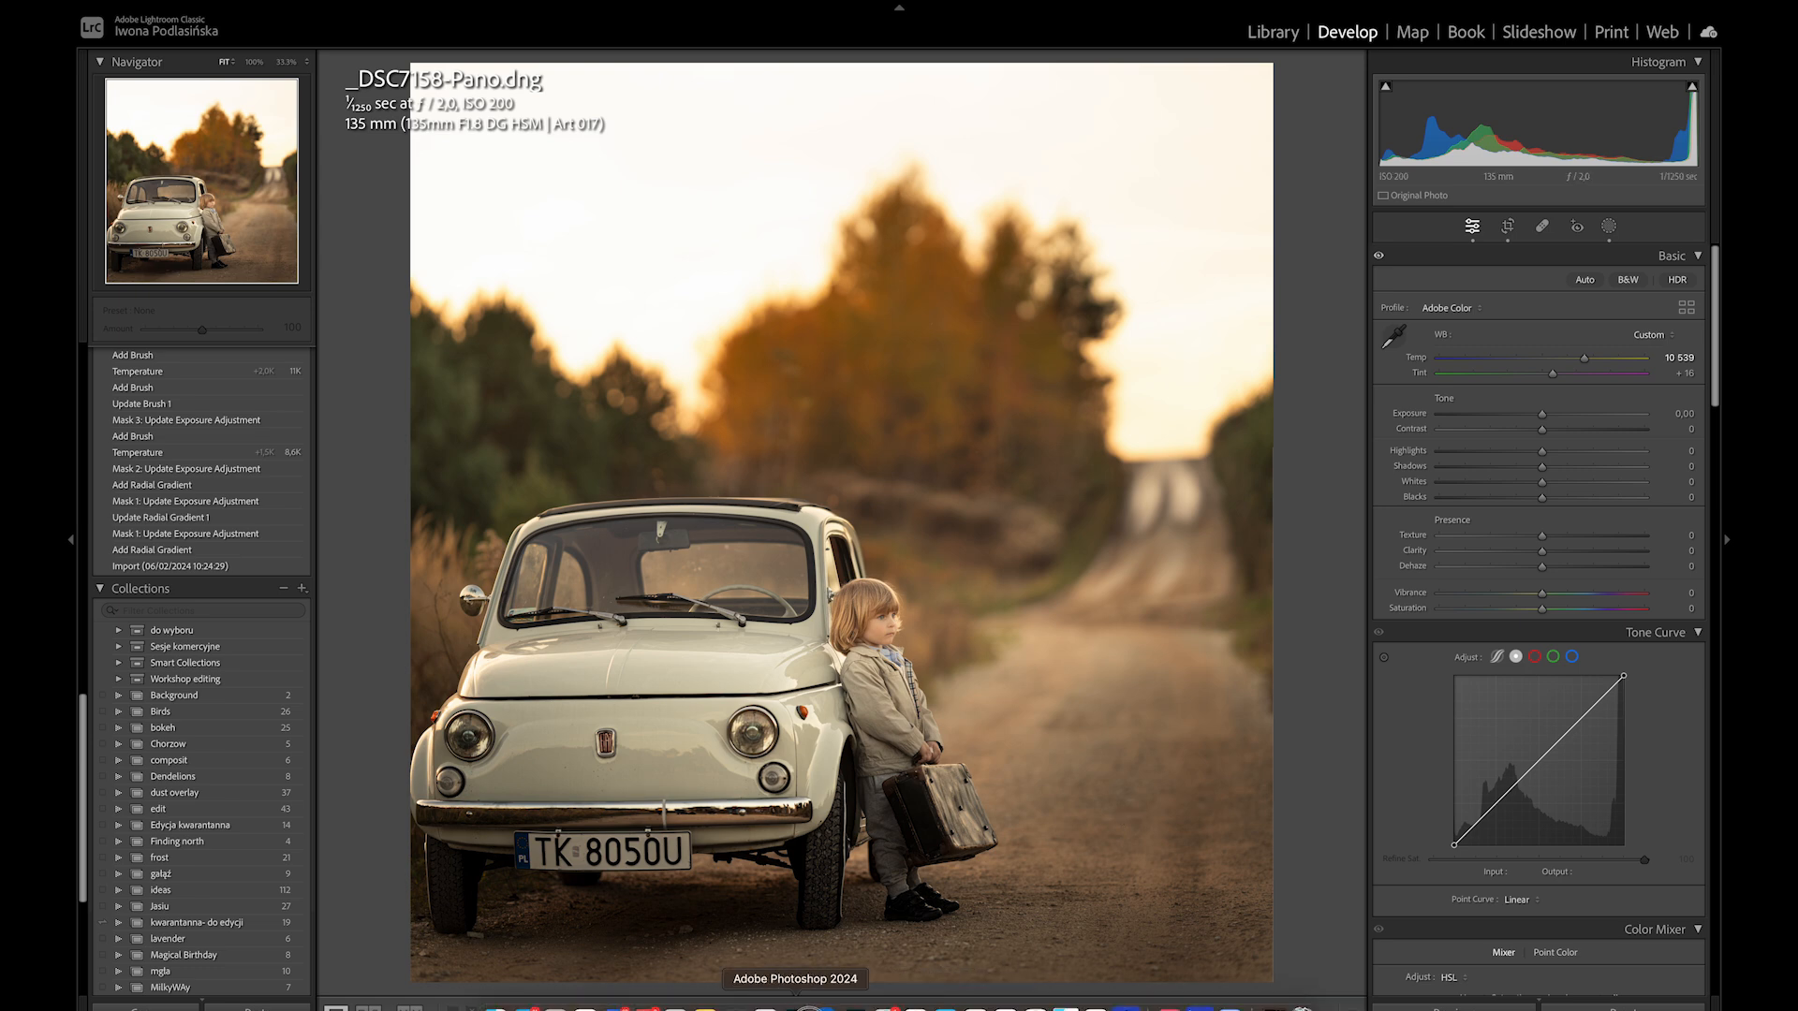
pyautogui.click(795, 1007)
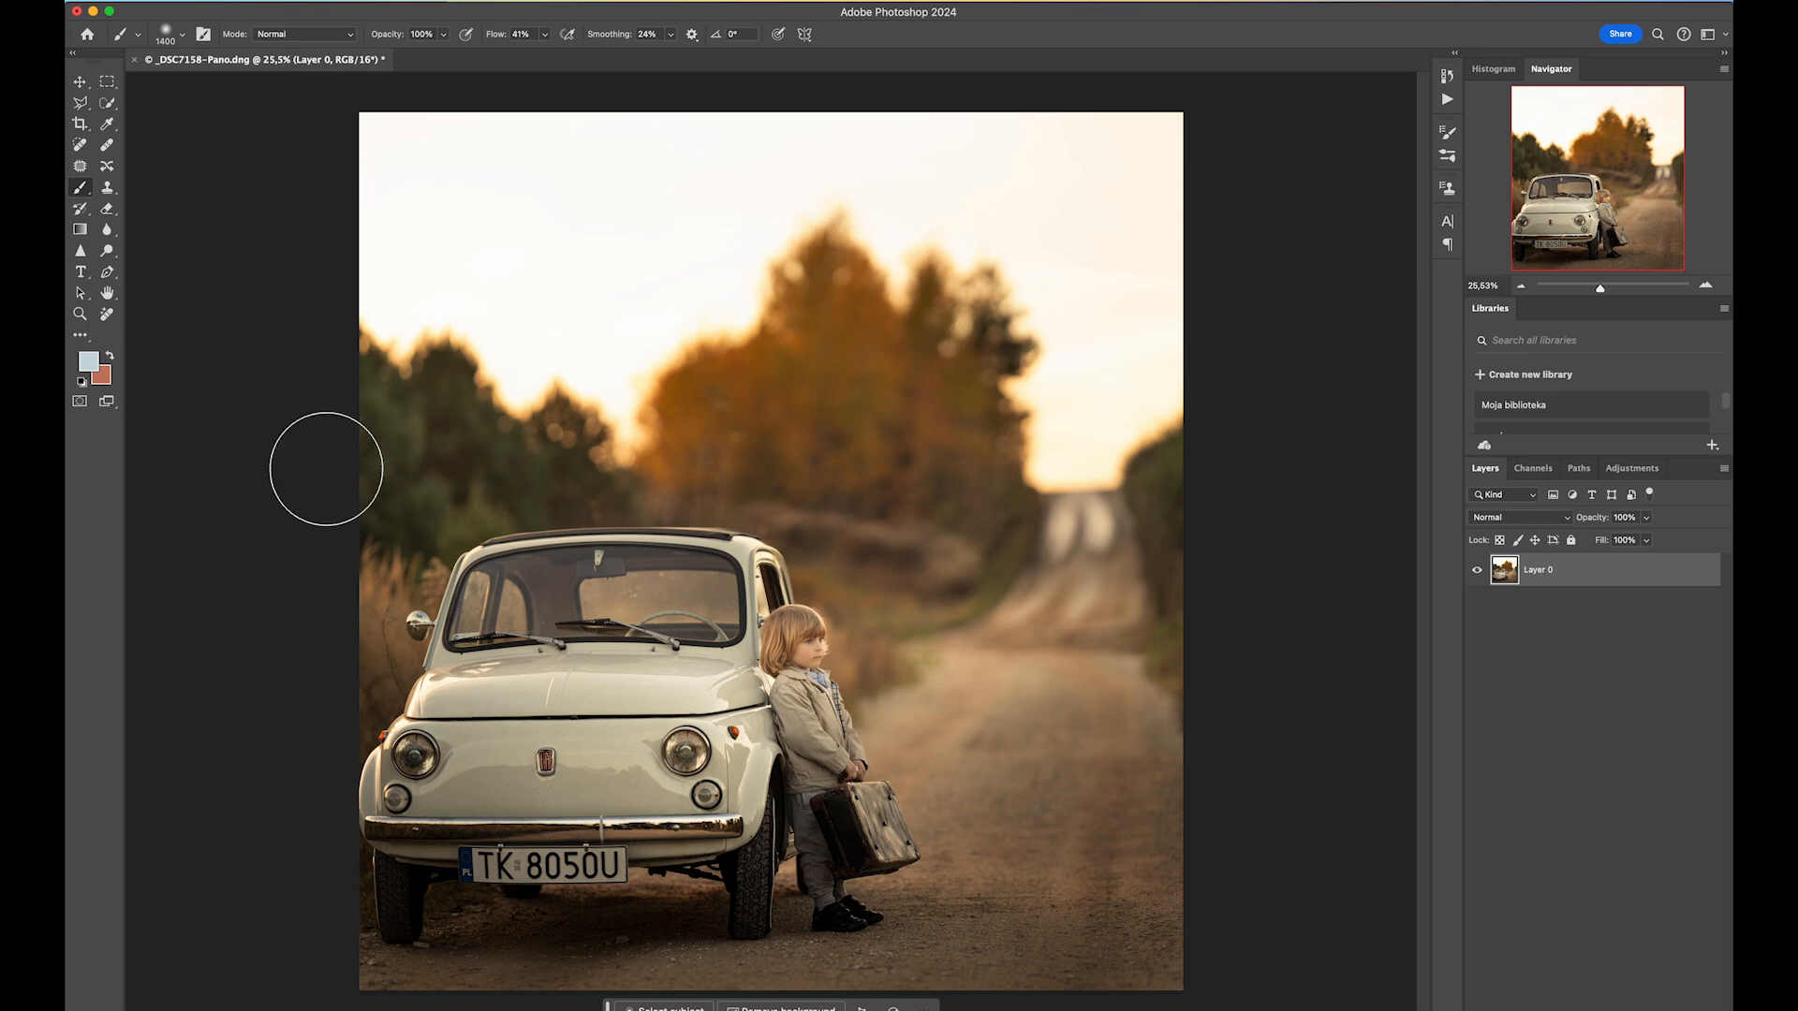
pyautogui.click(257, 2)
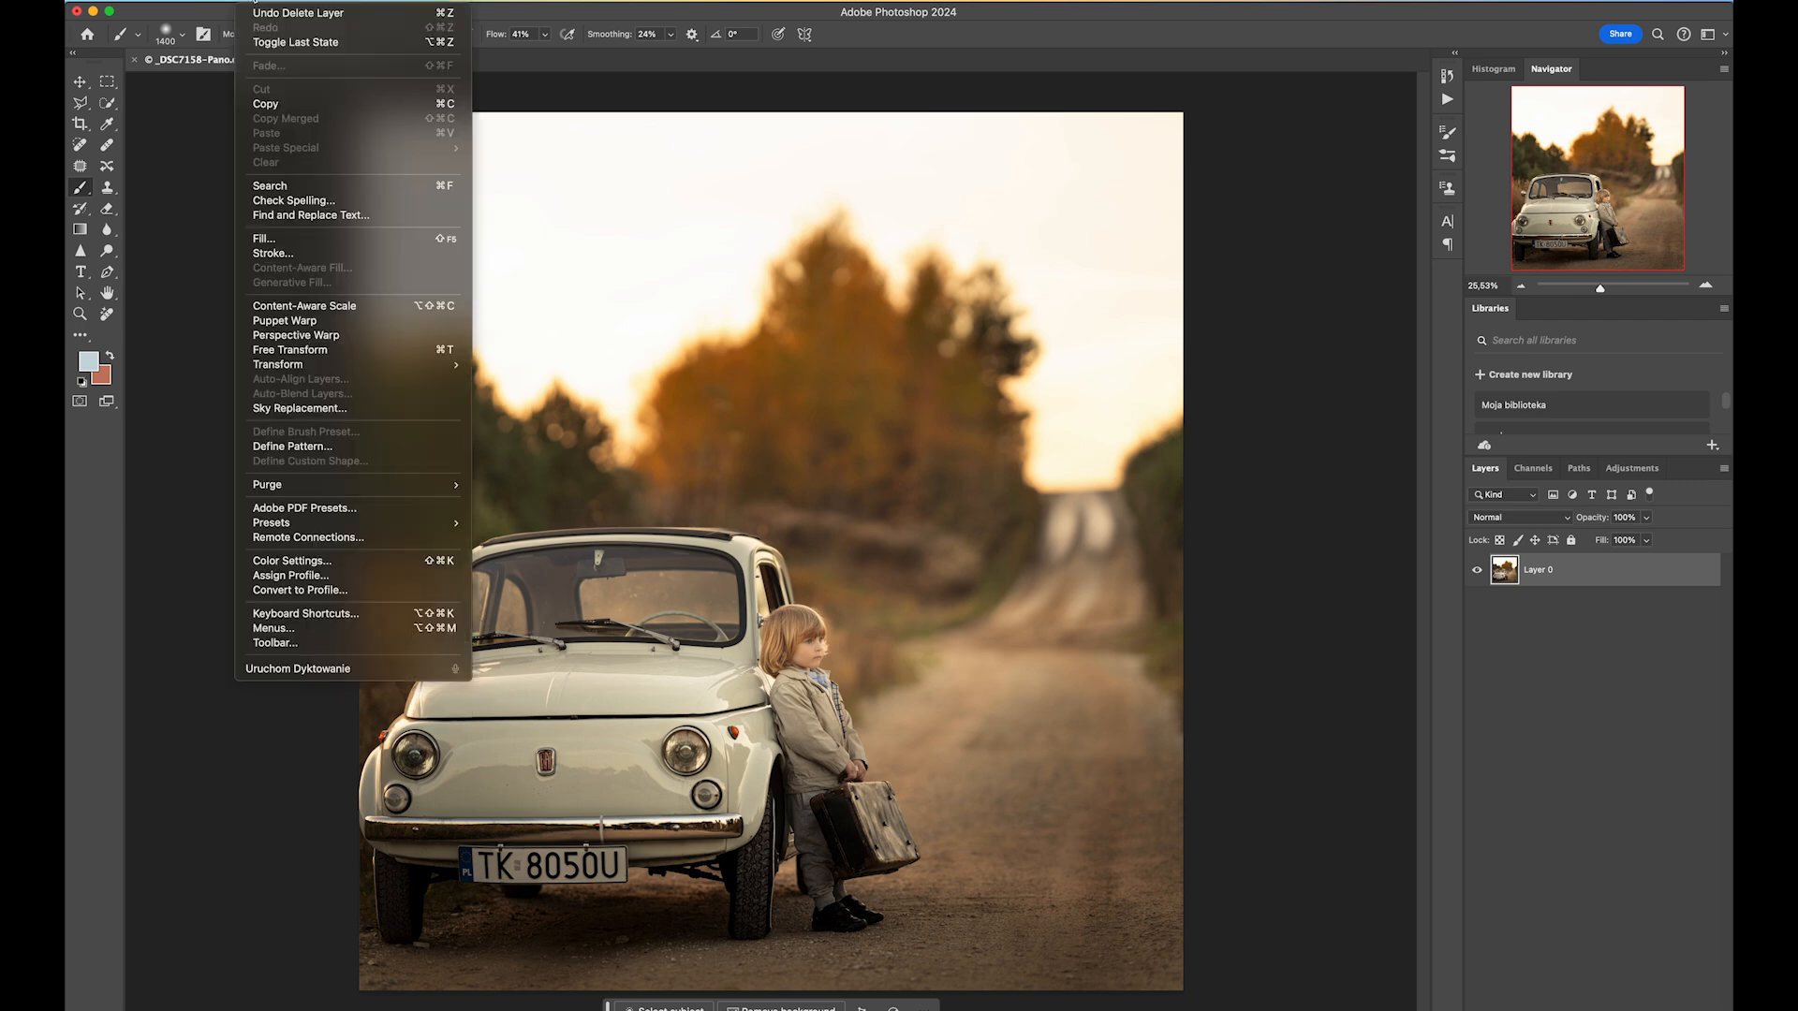
pyautogui.click(310, 413)
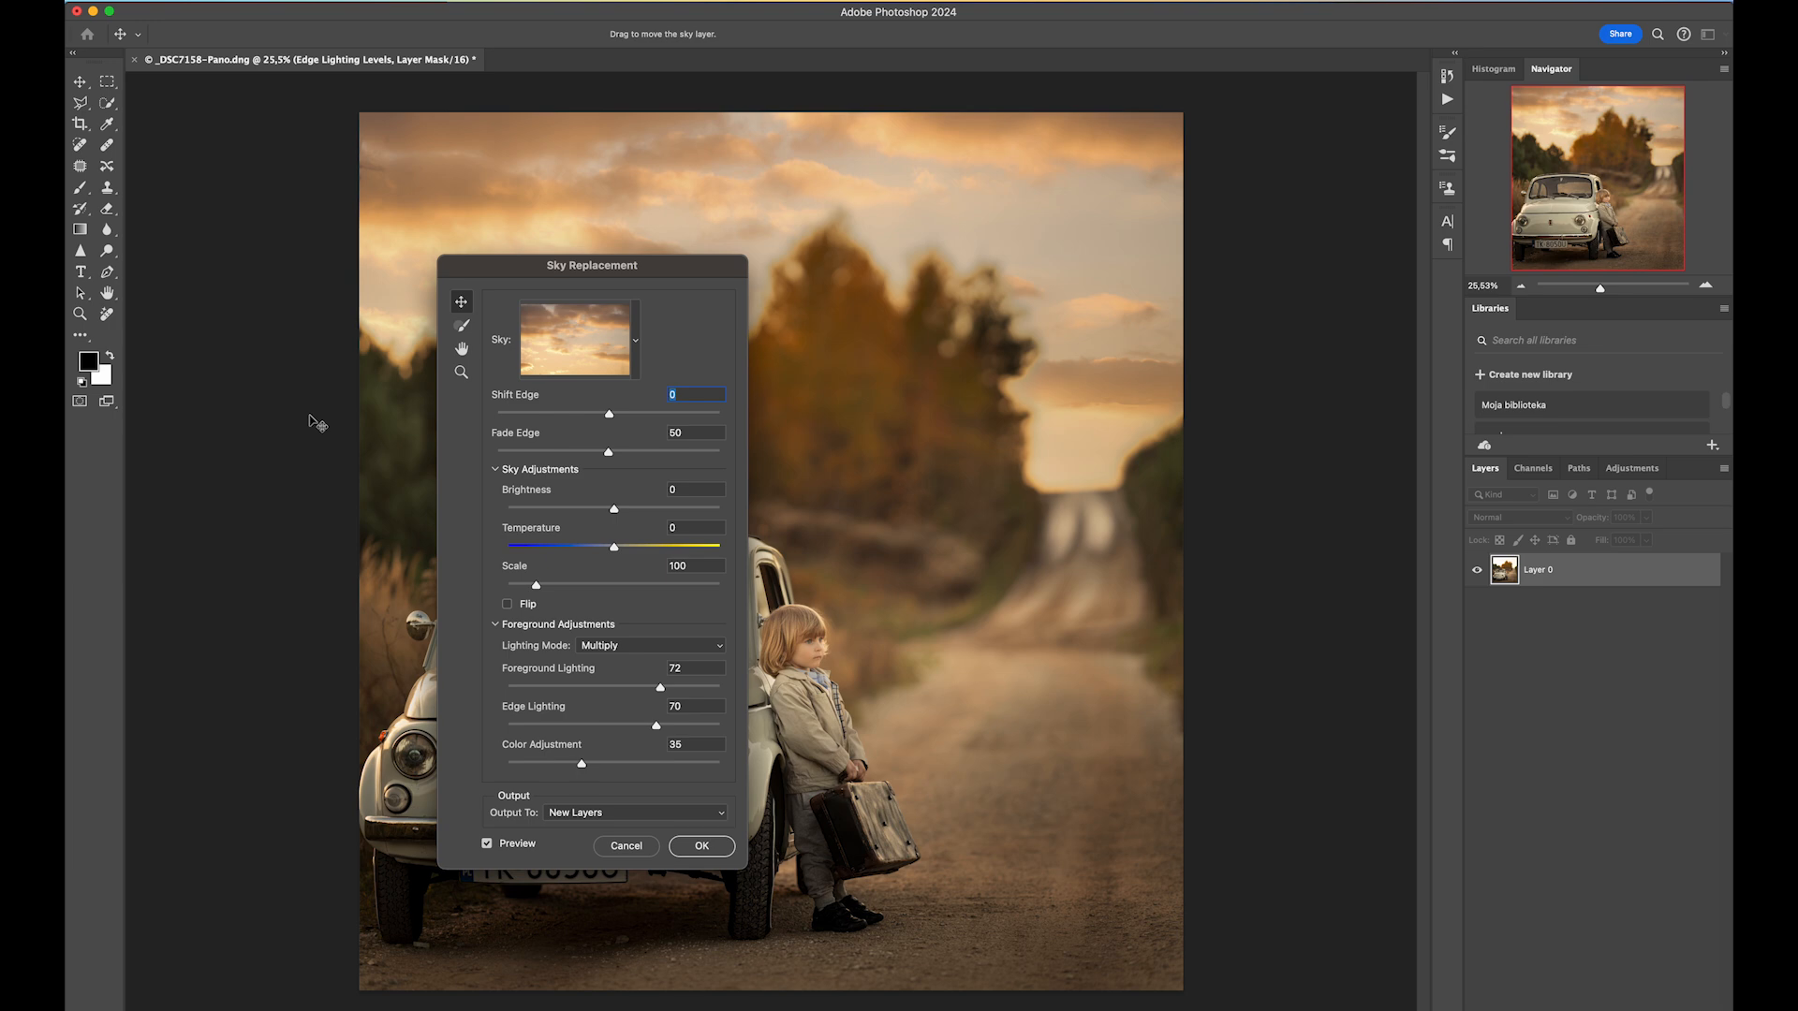
# Preview two Blue Skies presets as the replacement sky.
pyautogui.click(634, 342)
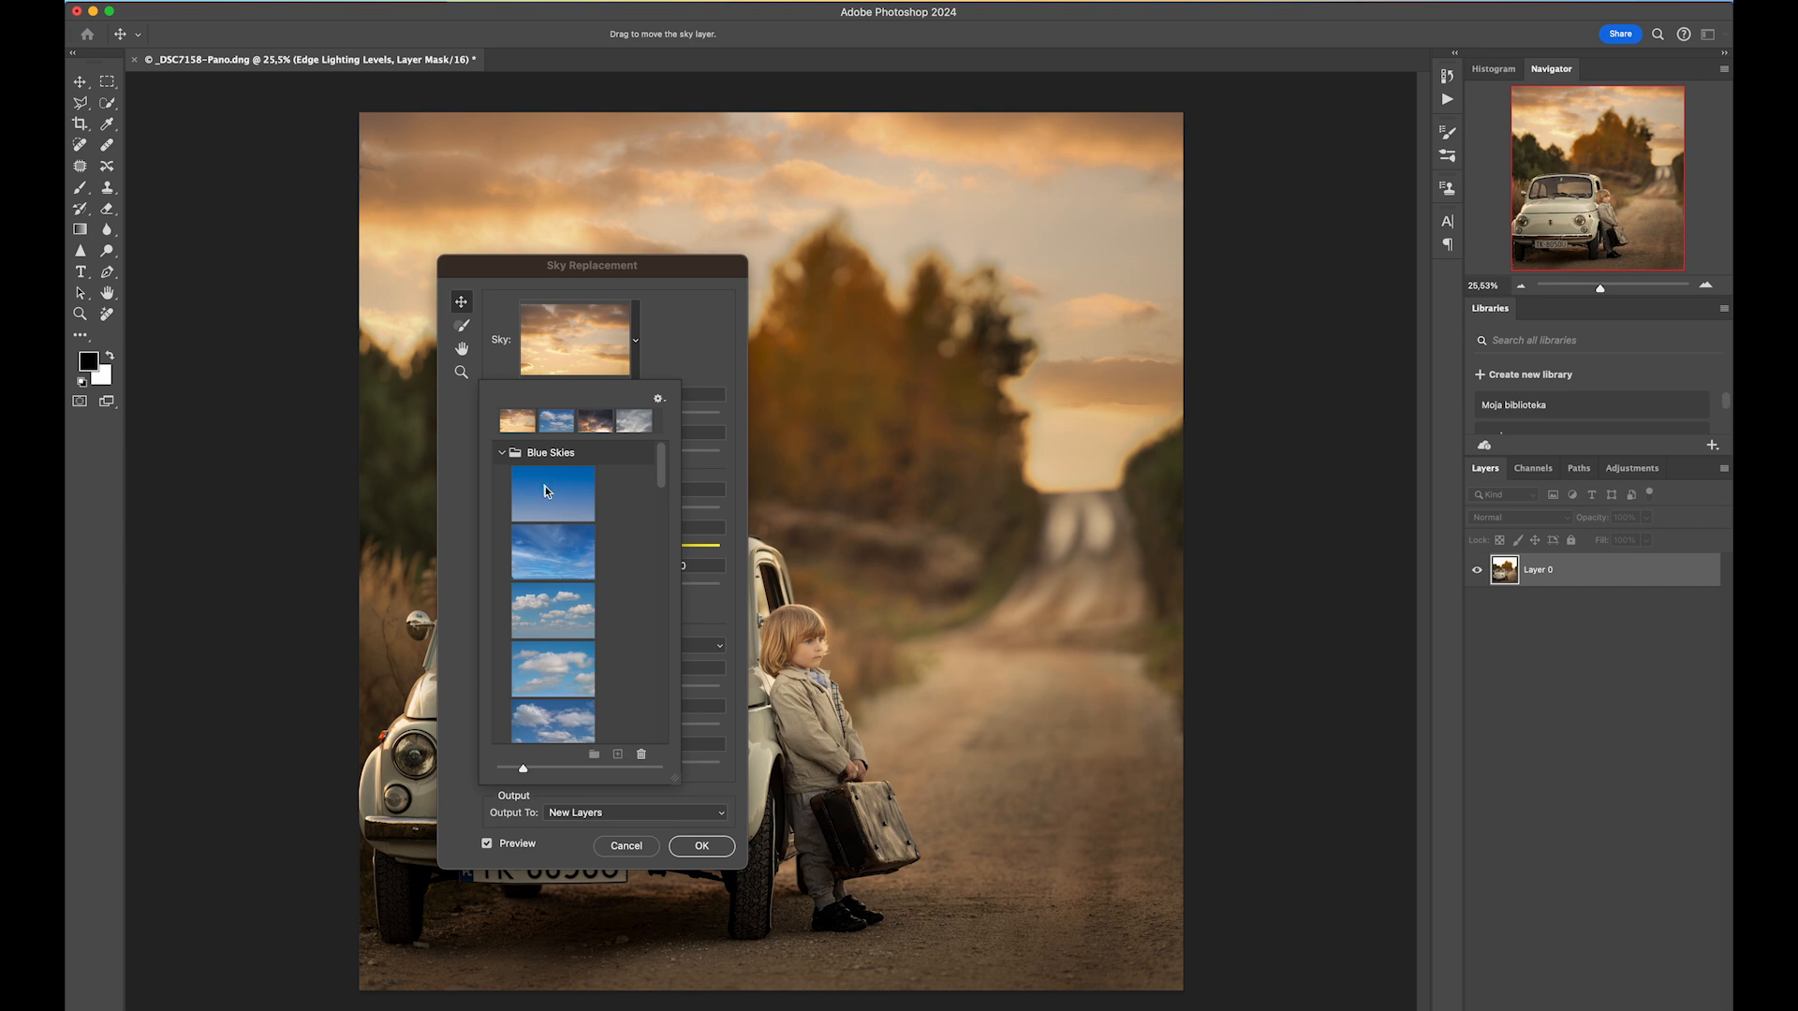
pyautogui.click(544, 486)
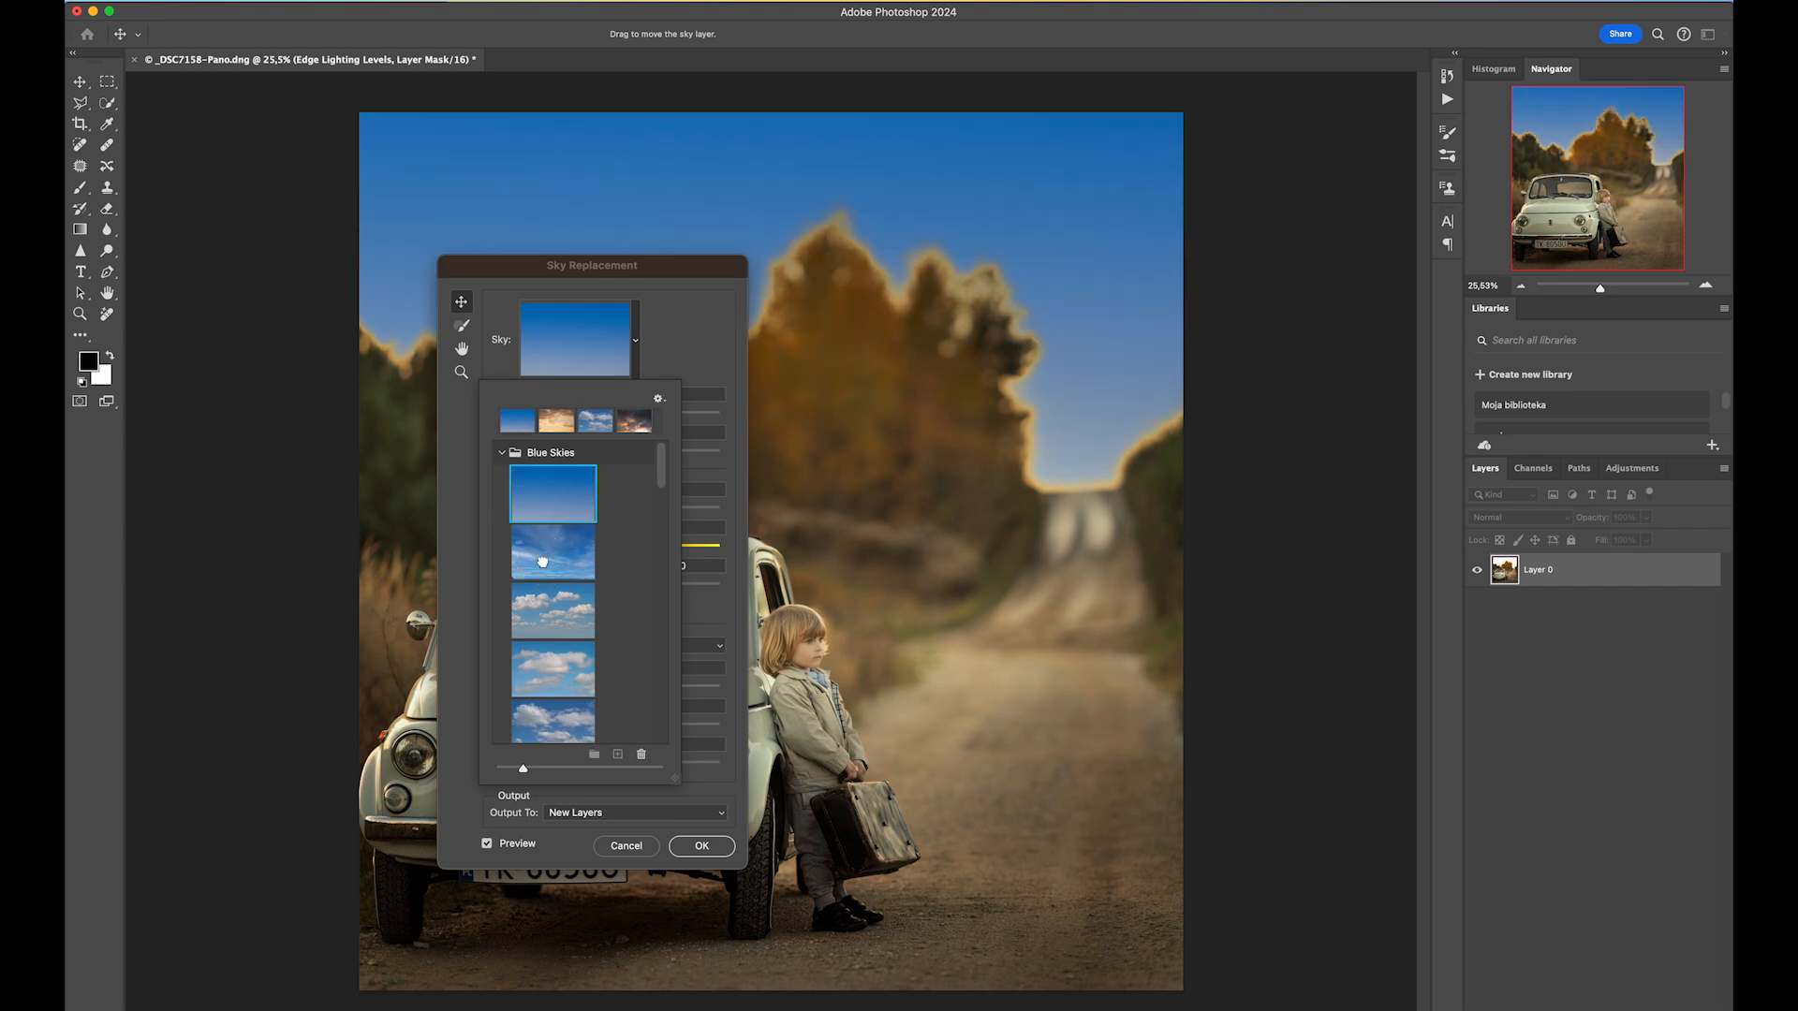
pyautogui.click(543, 566)
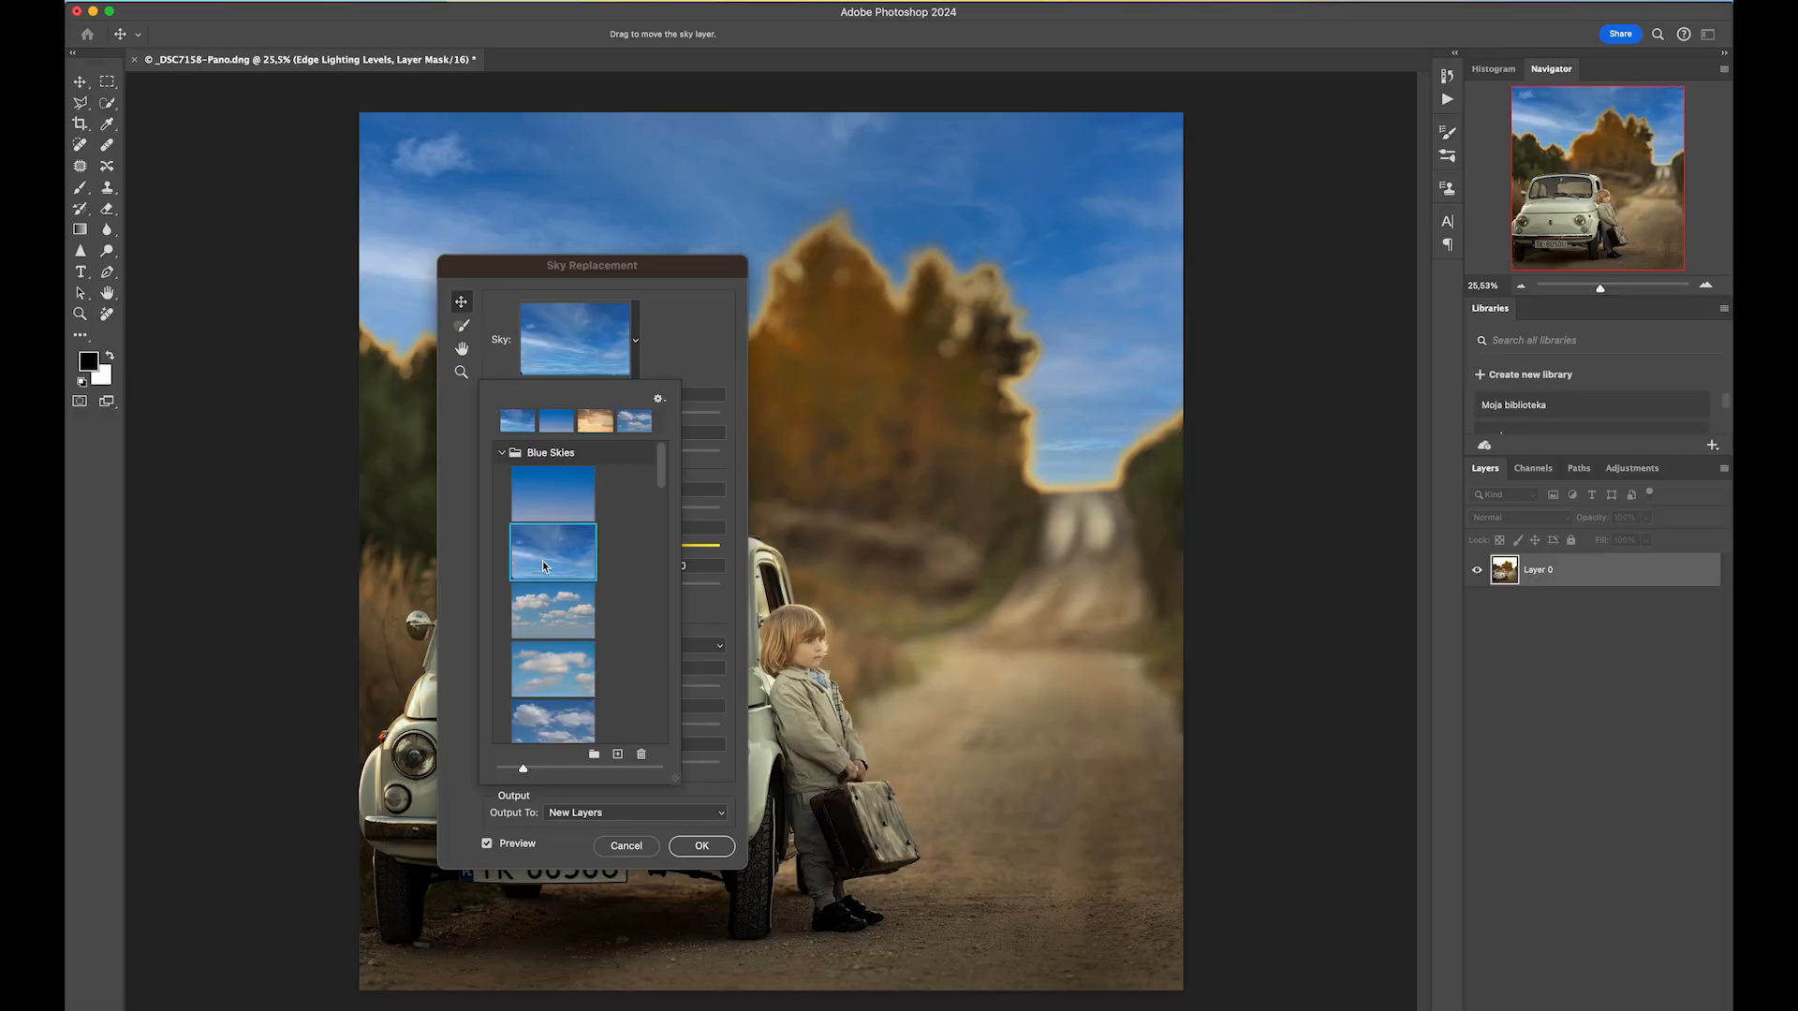
pyautogui.scroll(-5, 551, 590)
pyautogui.scroll(-1, 551, 590)
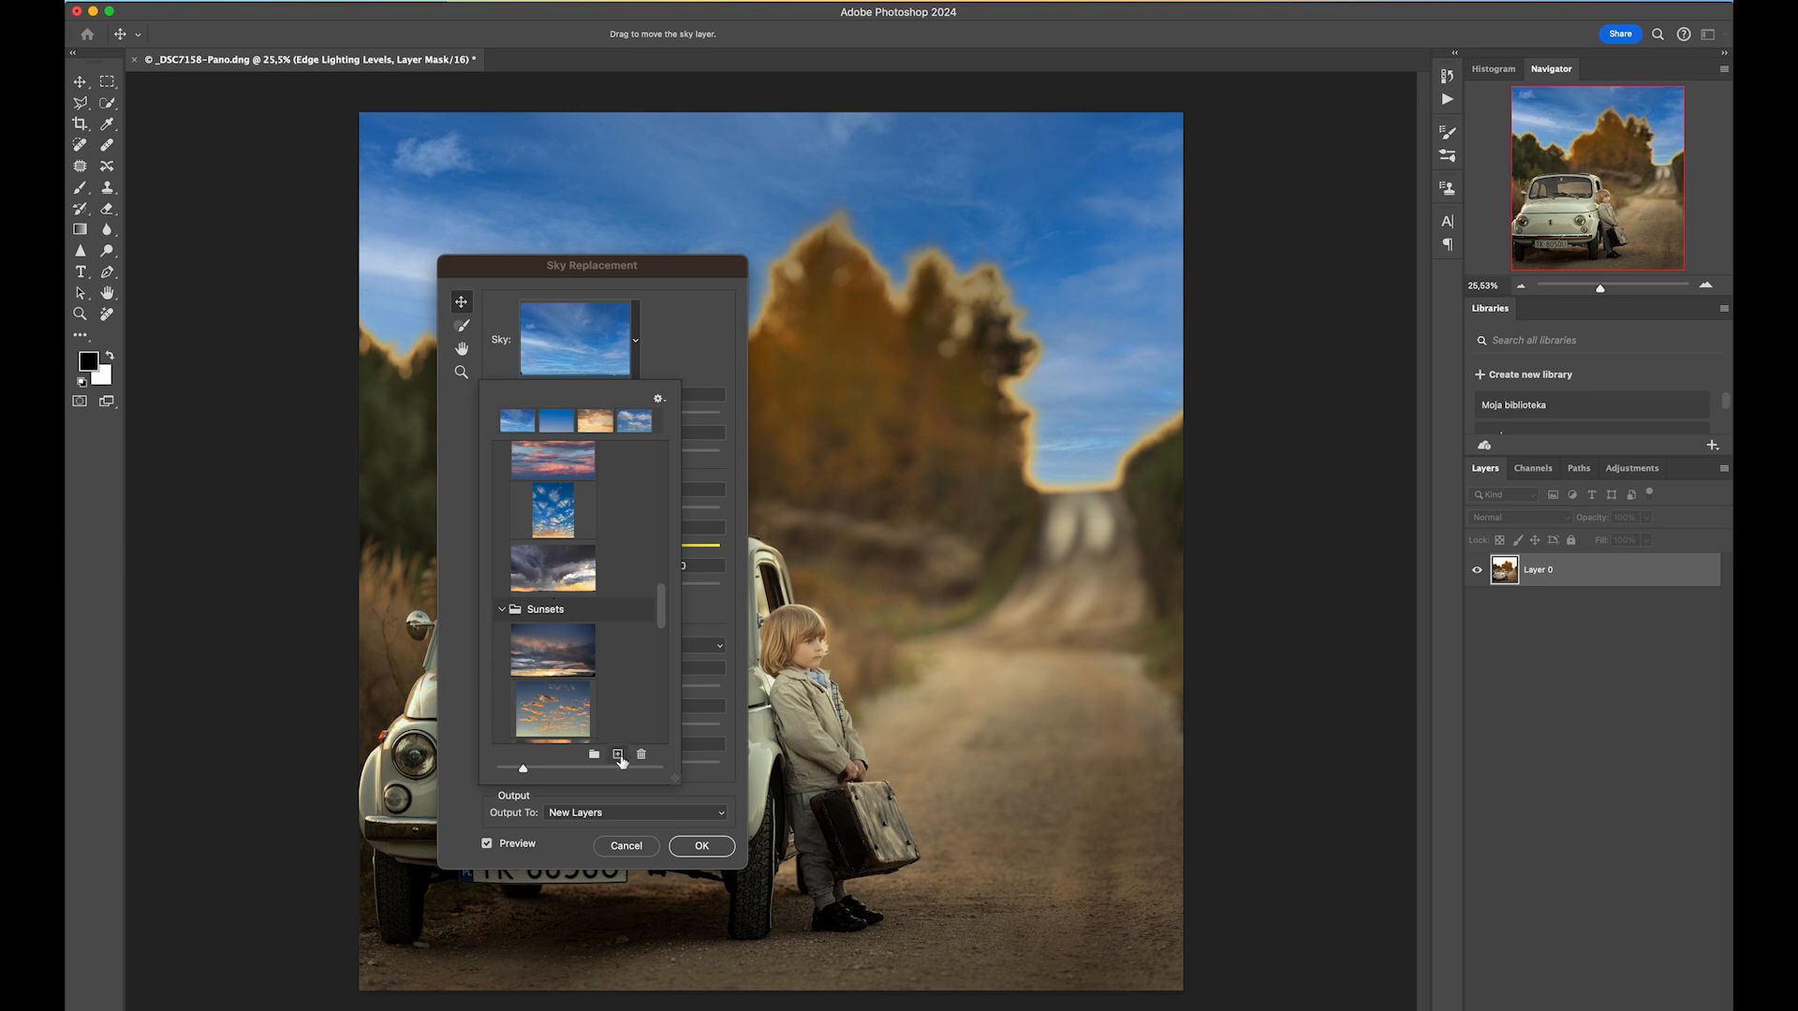
pyautogui.click(618, 756)
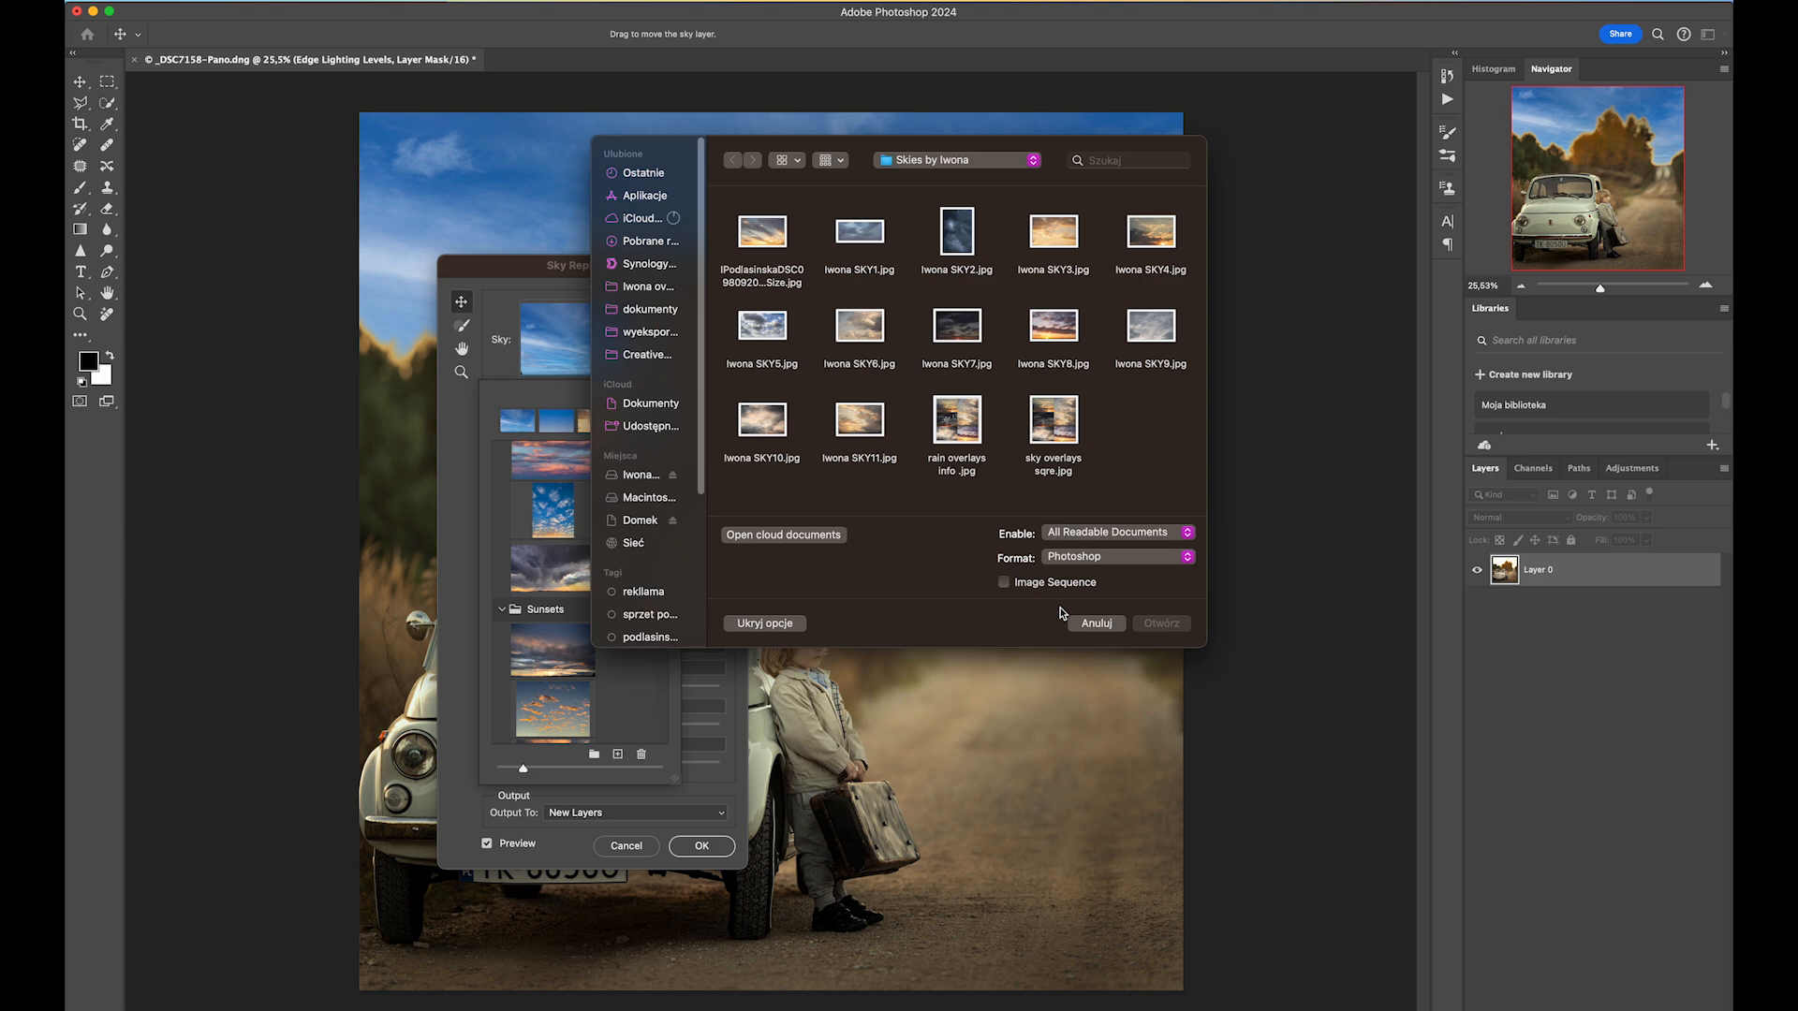
pyautogui.click(1086, 624)
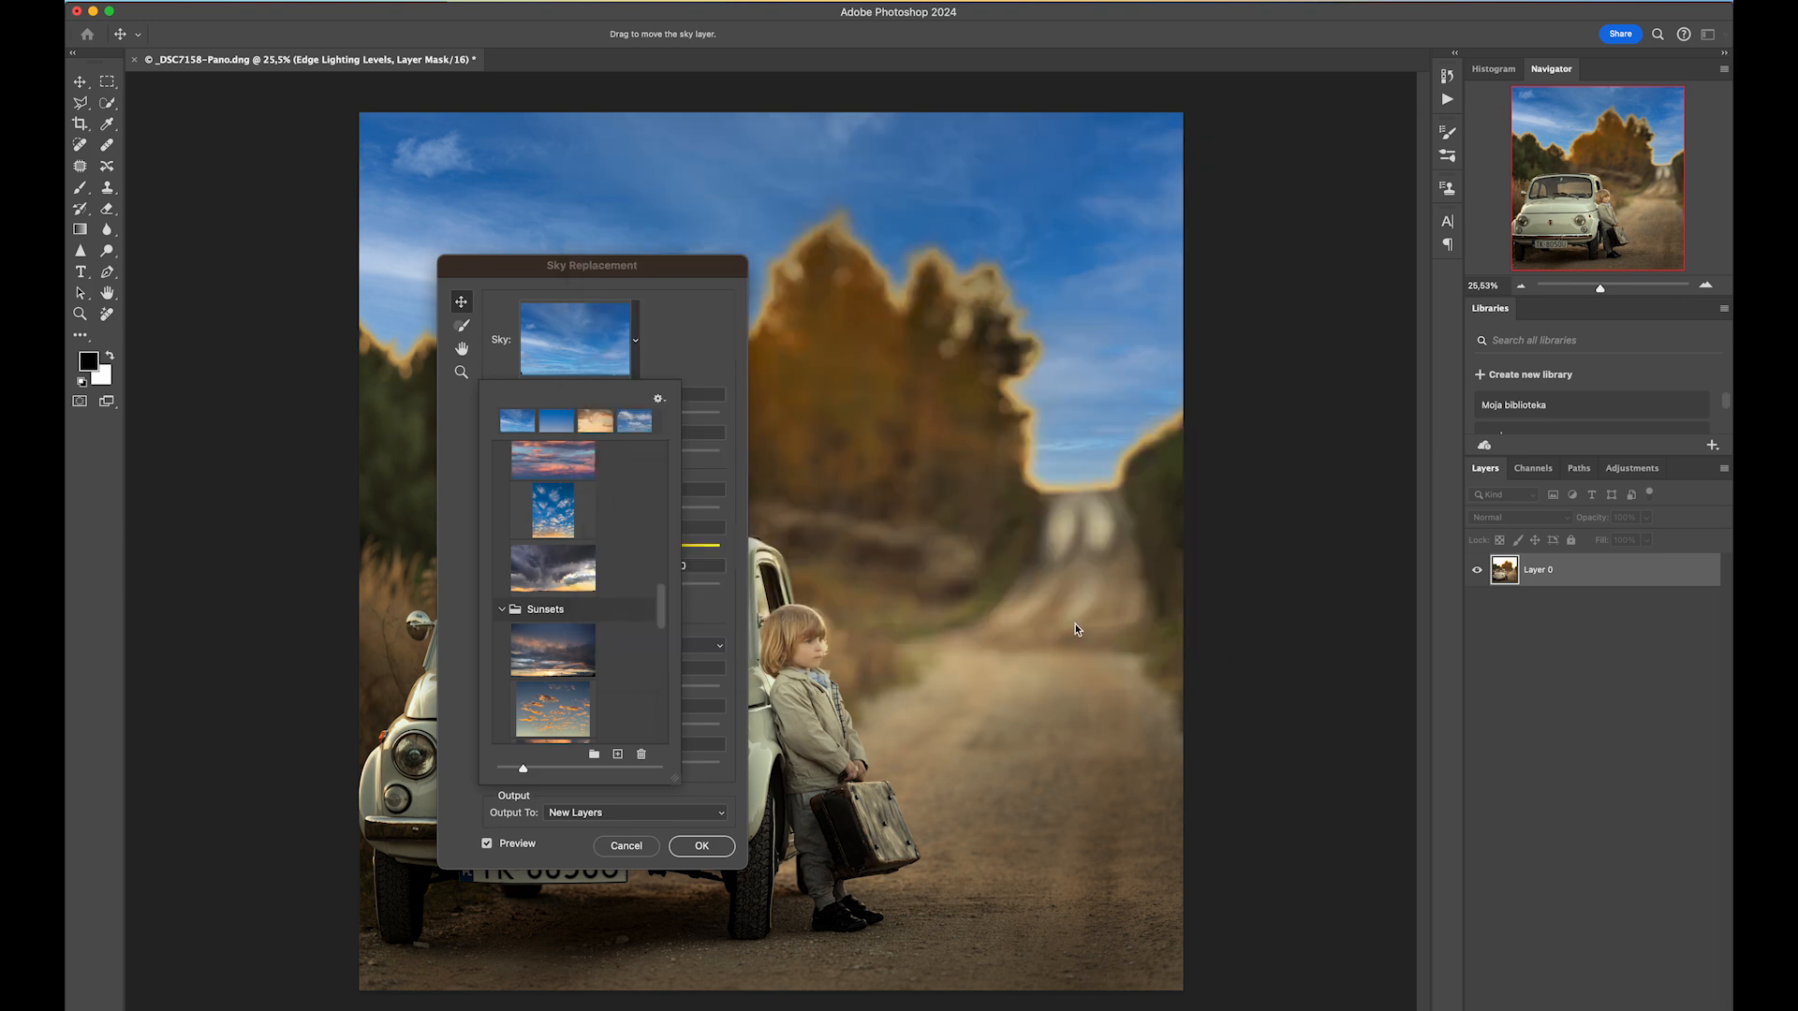
# Return to the warm sunset sky and close the sky picker.
pyautogui.scroll(1, 572, 686)
pyautogui.scroll(5, 572, 685)
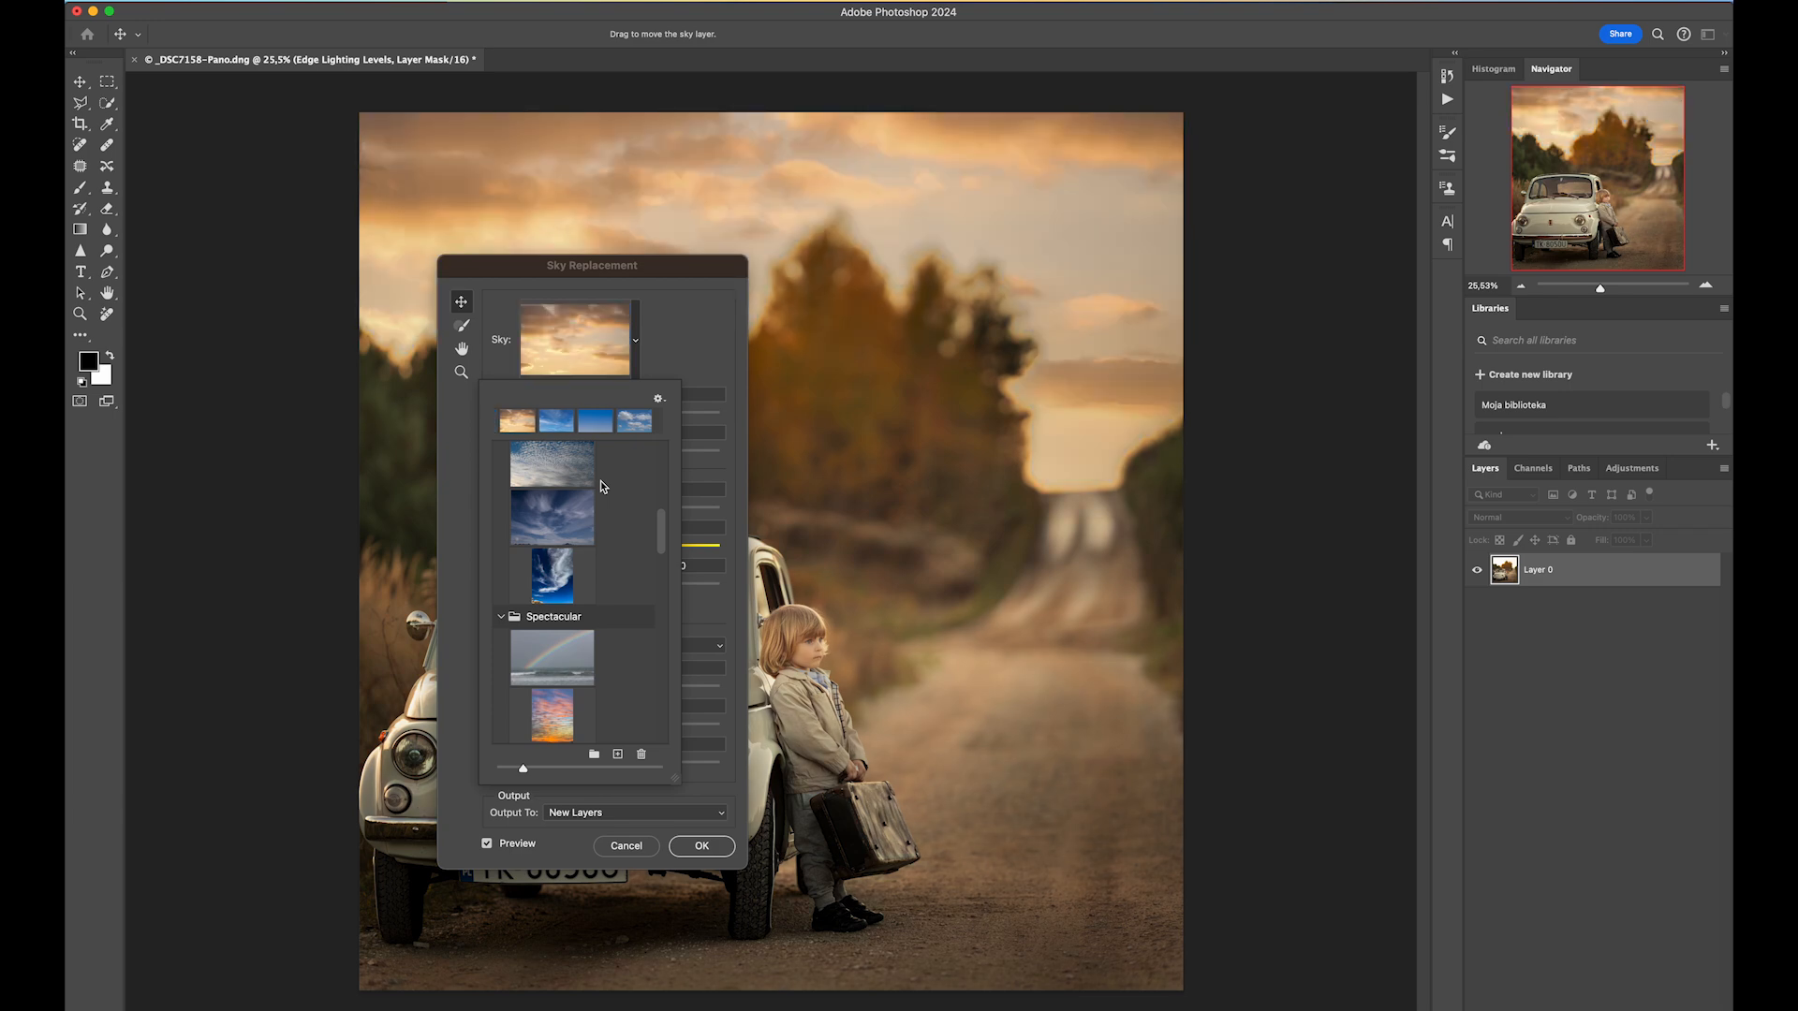
pyautogui.click(683, 343)
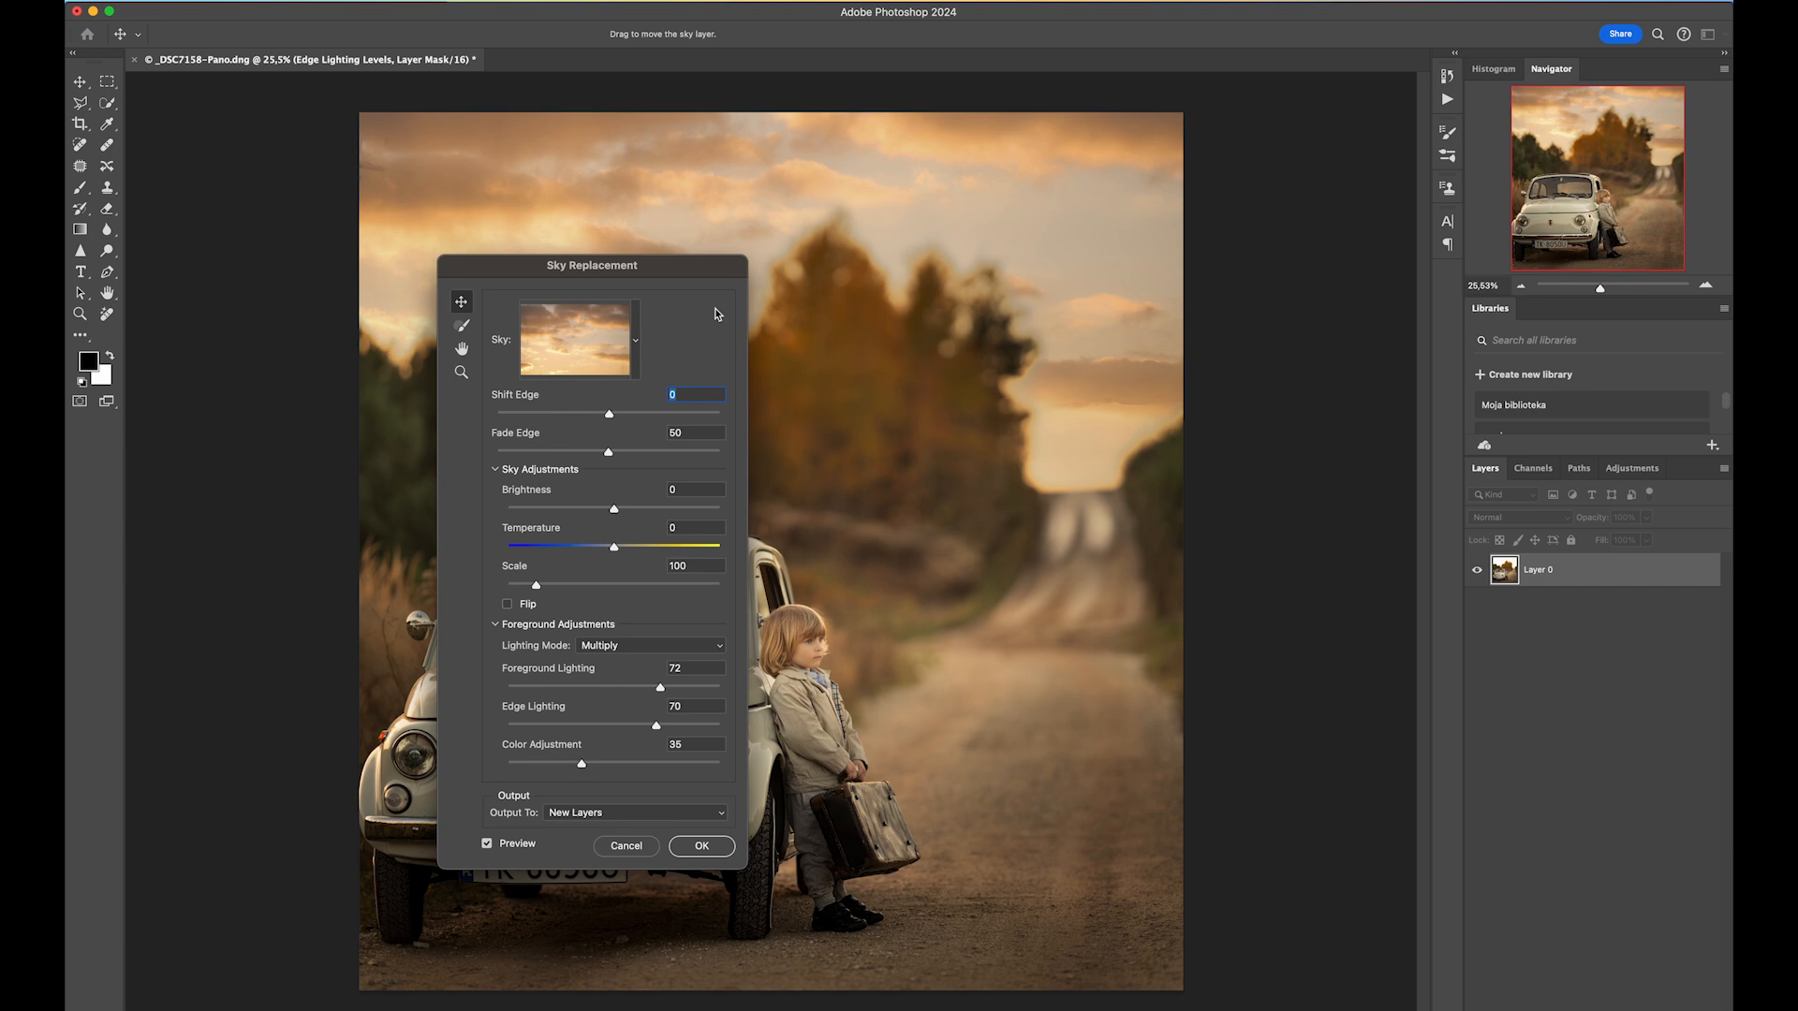
# Set the sky Temperature to 30 and Edge Lighting to 25.
pyautogui.moveTo(615, 549); pyautogui.dragTo(648, 554)
pyautogui.moveTo(656, 726); pyautogui.dragTo(581, 733)
pyautogui.moveTo(566, 728); pyautogui.dragTo(562, 729)
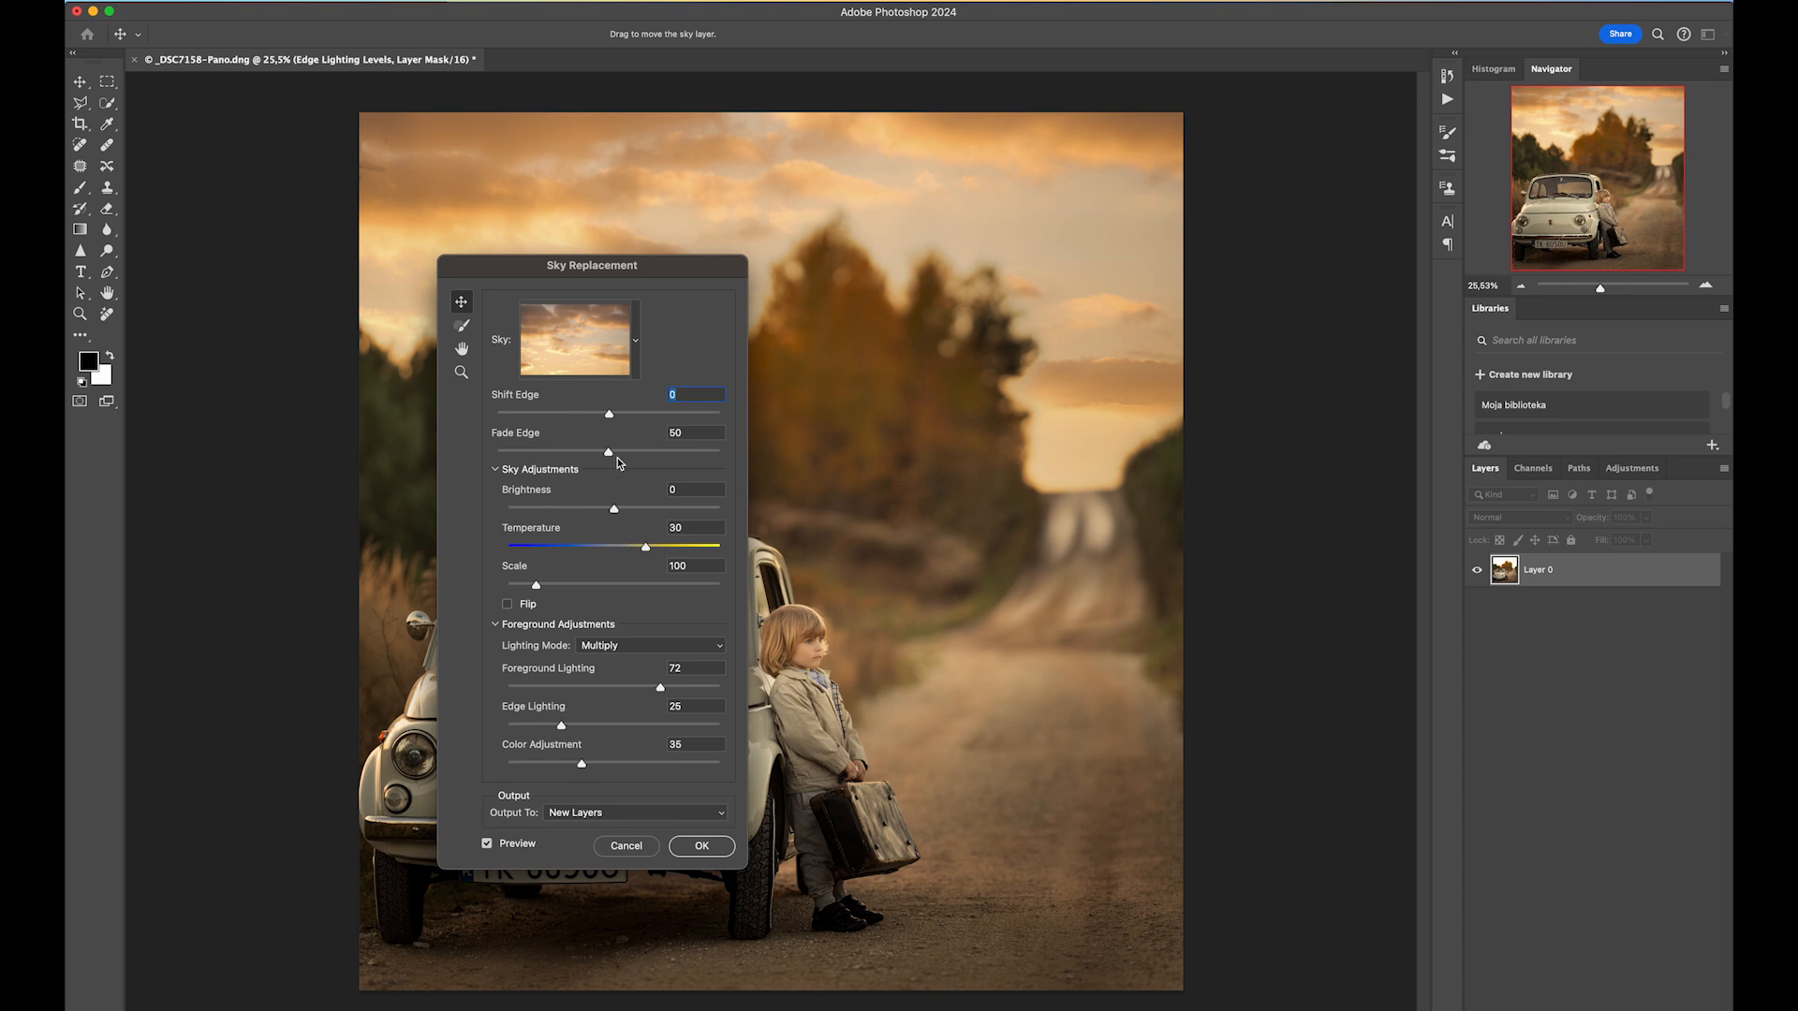
# Set Fade Edge to 77, Shift Edge to 33 and Scale to 126, then apply the sky replacement.
pyautogui.moveTo(616, 457); pyautogui.dragTo(672, 457)
pyautogui.moveTo(610, 414)
pyautogui.mouseDown()
pyautogui.moveTo(662, 409)
pyautogui.moveTo(645, 413)
pyautogui.mouseUp()
pyautogui.moveTo(535, 592); pyautogui.dragTo(553, 592)
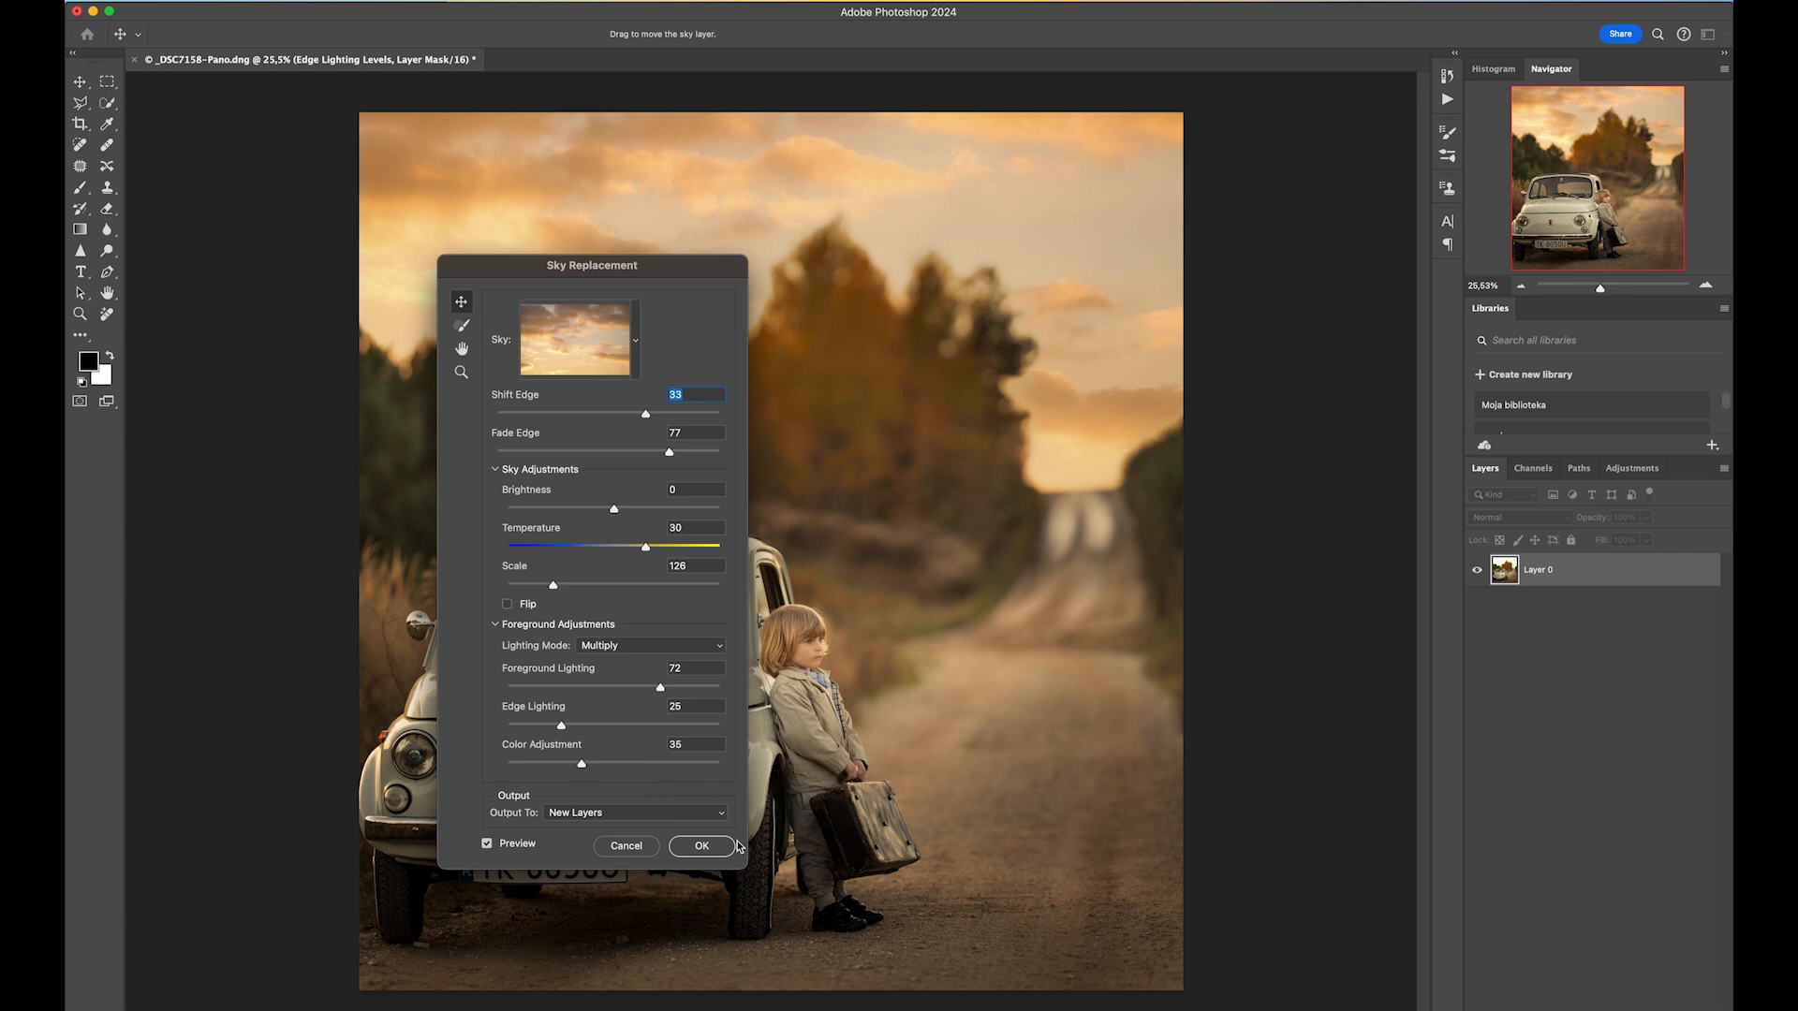
pyautogui.click(703, 851)
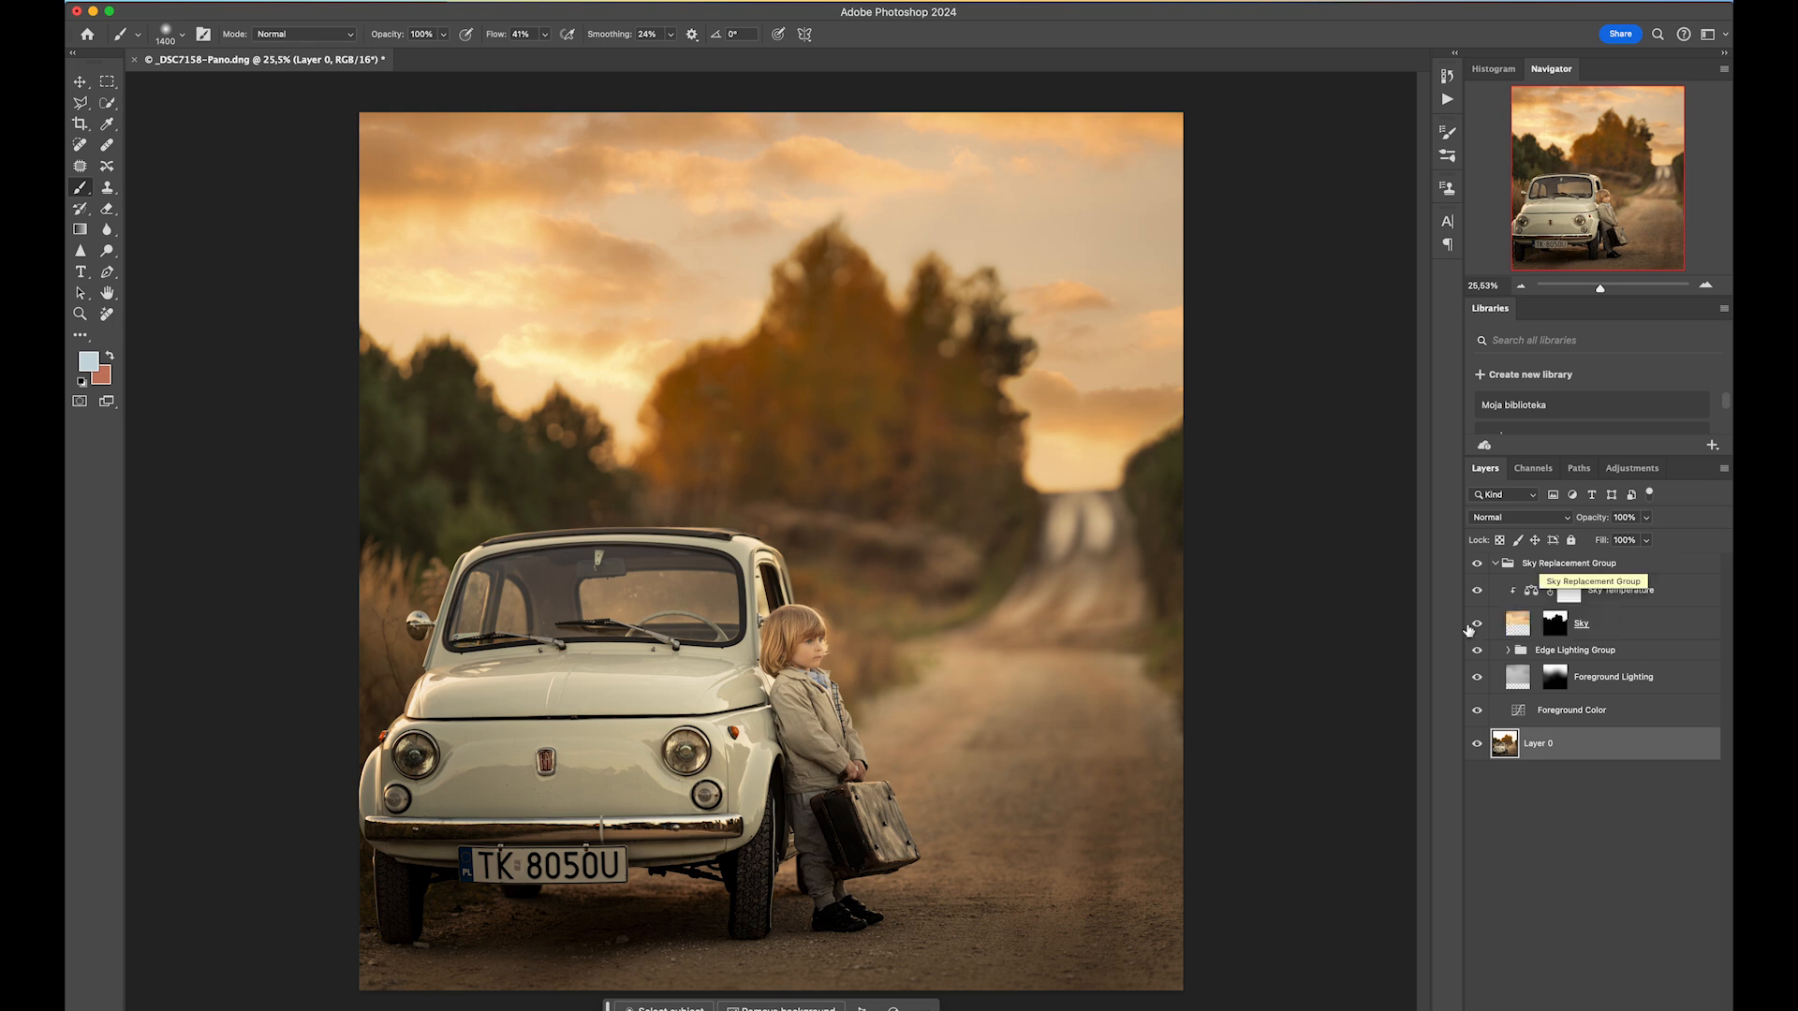
# Toggle the Sky Replacement Group's visibility to compare the photo before and after.
pyautogui.click(1494, 563)
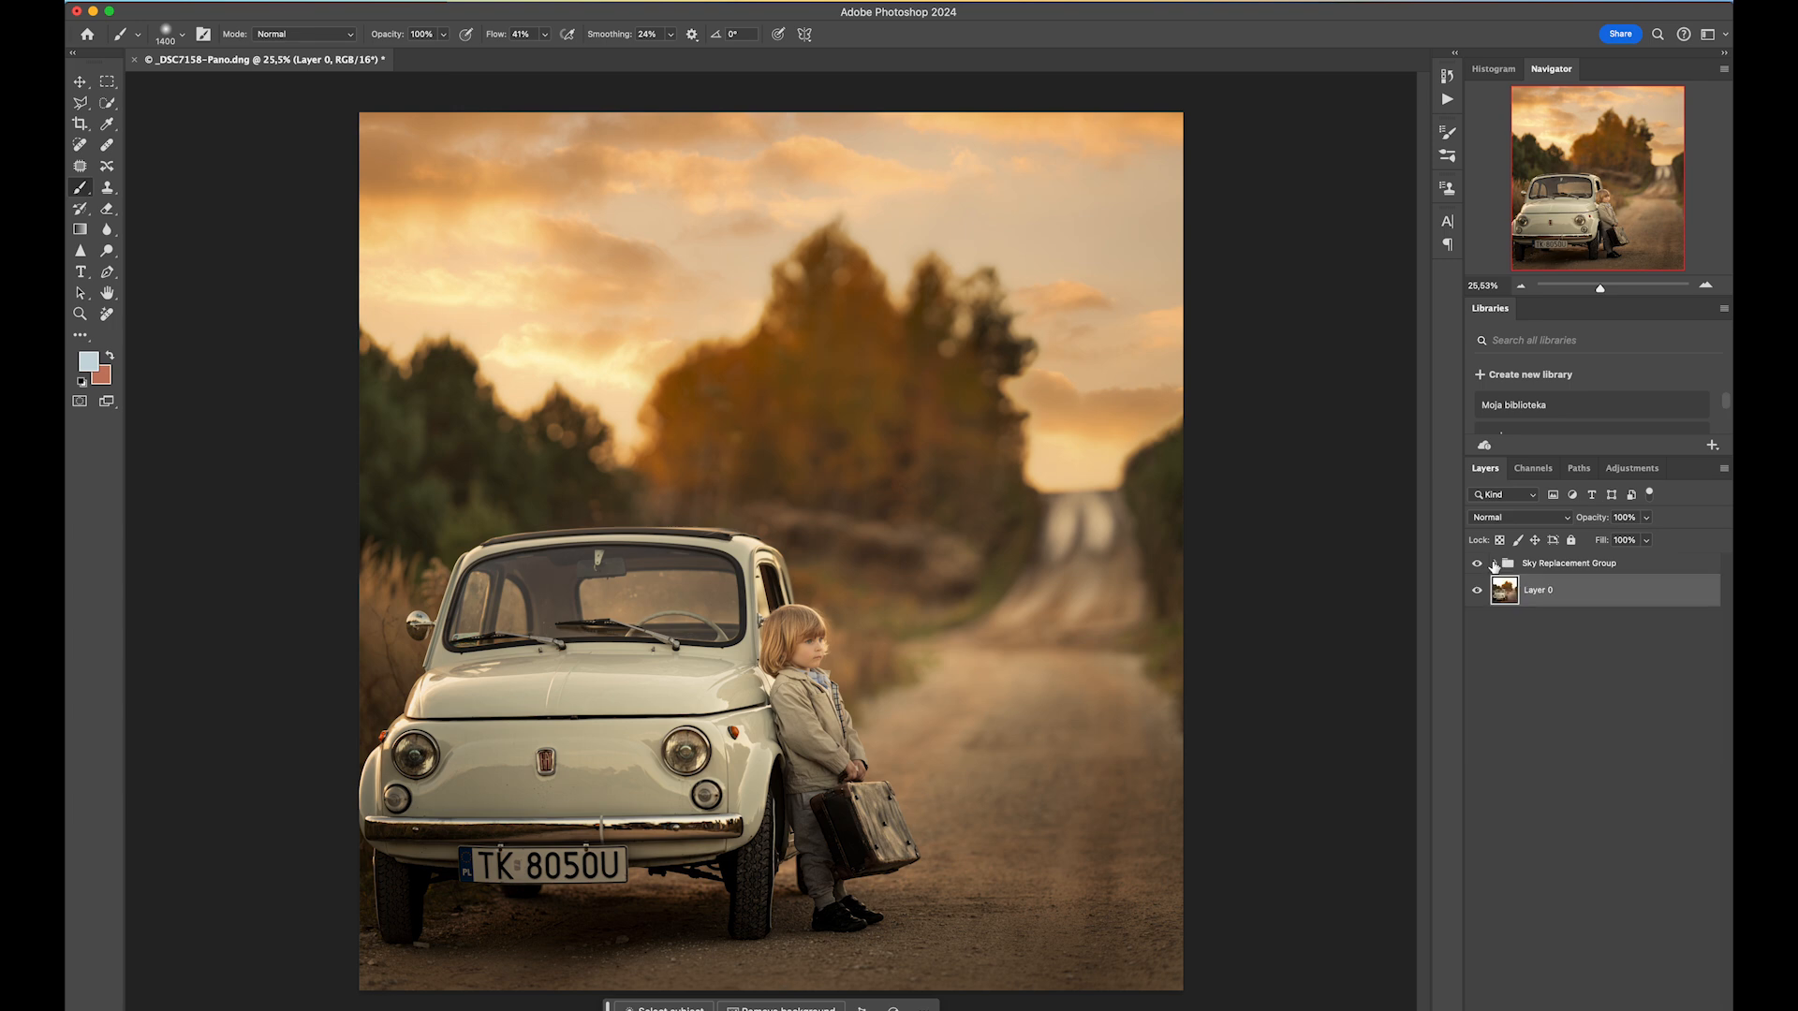
pyautogui.click(1477, 563)
pyautogui.click(1477, 563)
pyautogui.click(1477, 564)
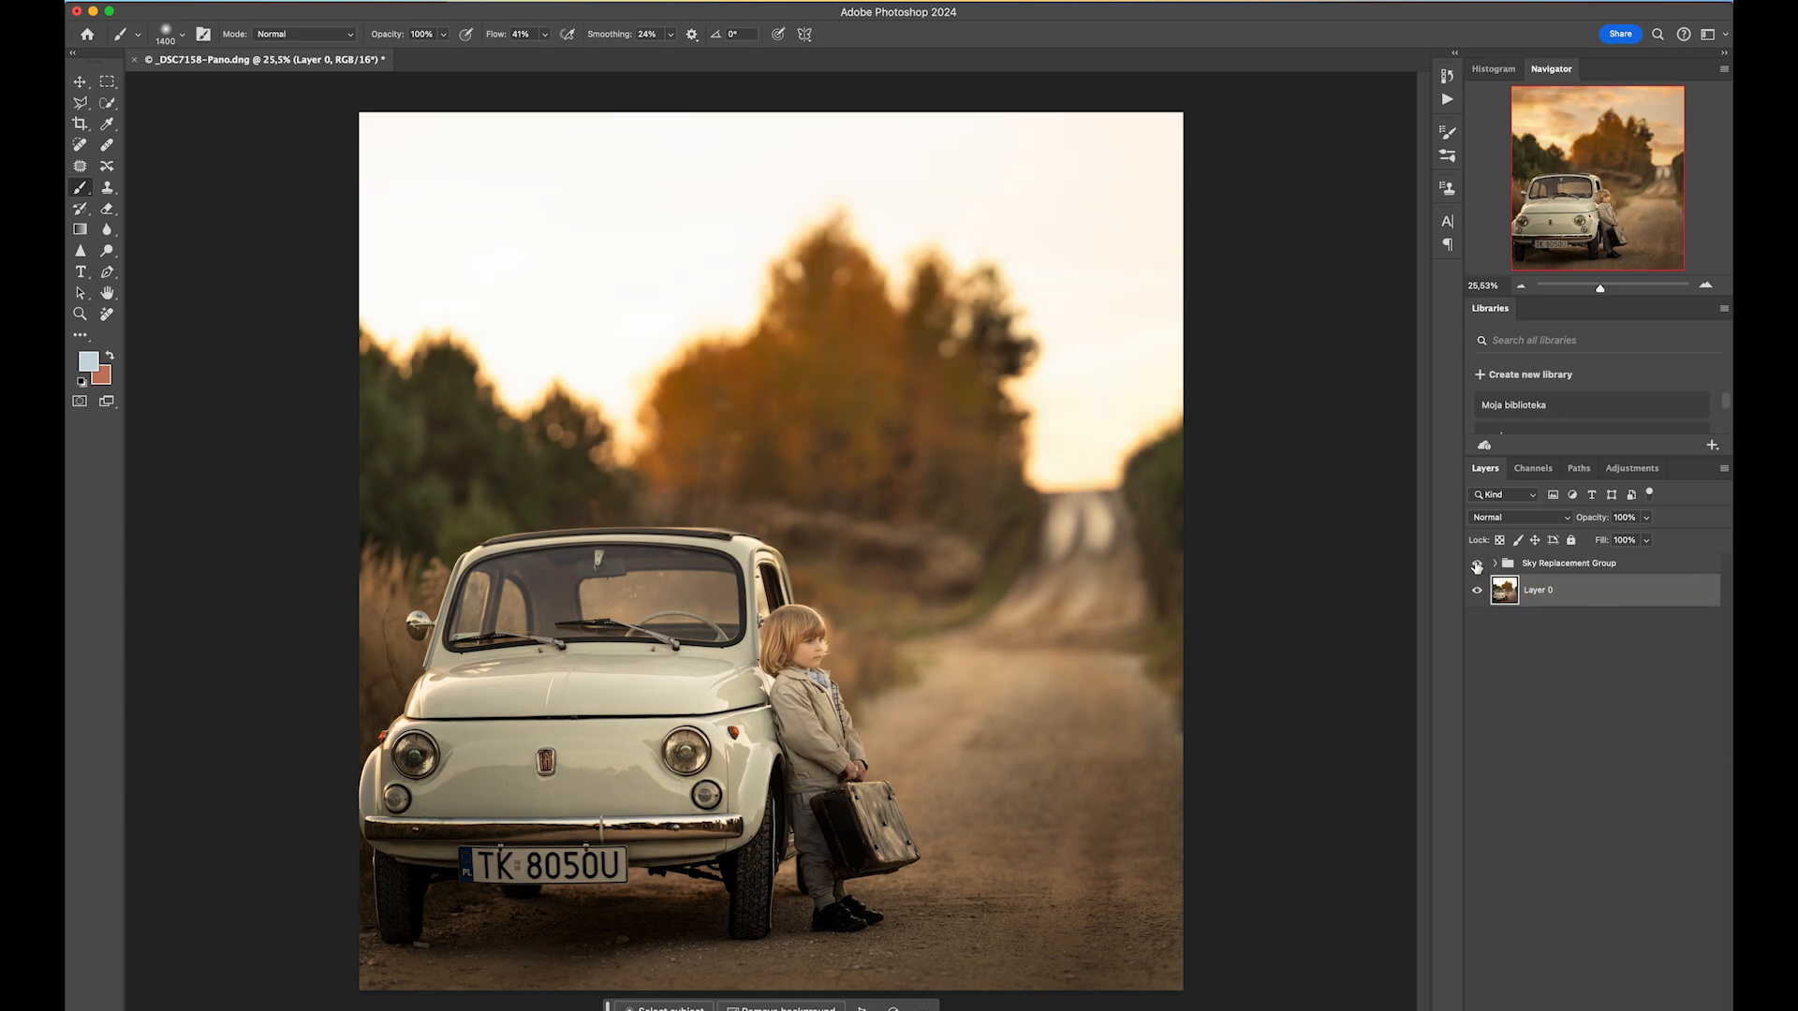
pyautogui.click(1477, 564)
pyautogui.click(1498, 563)
pyautogui.click(1495, 564)
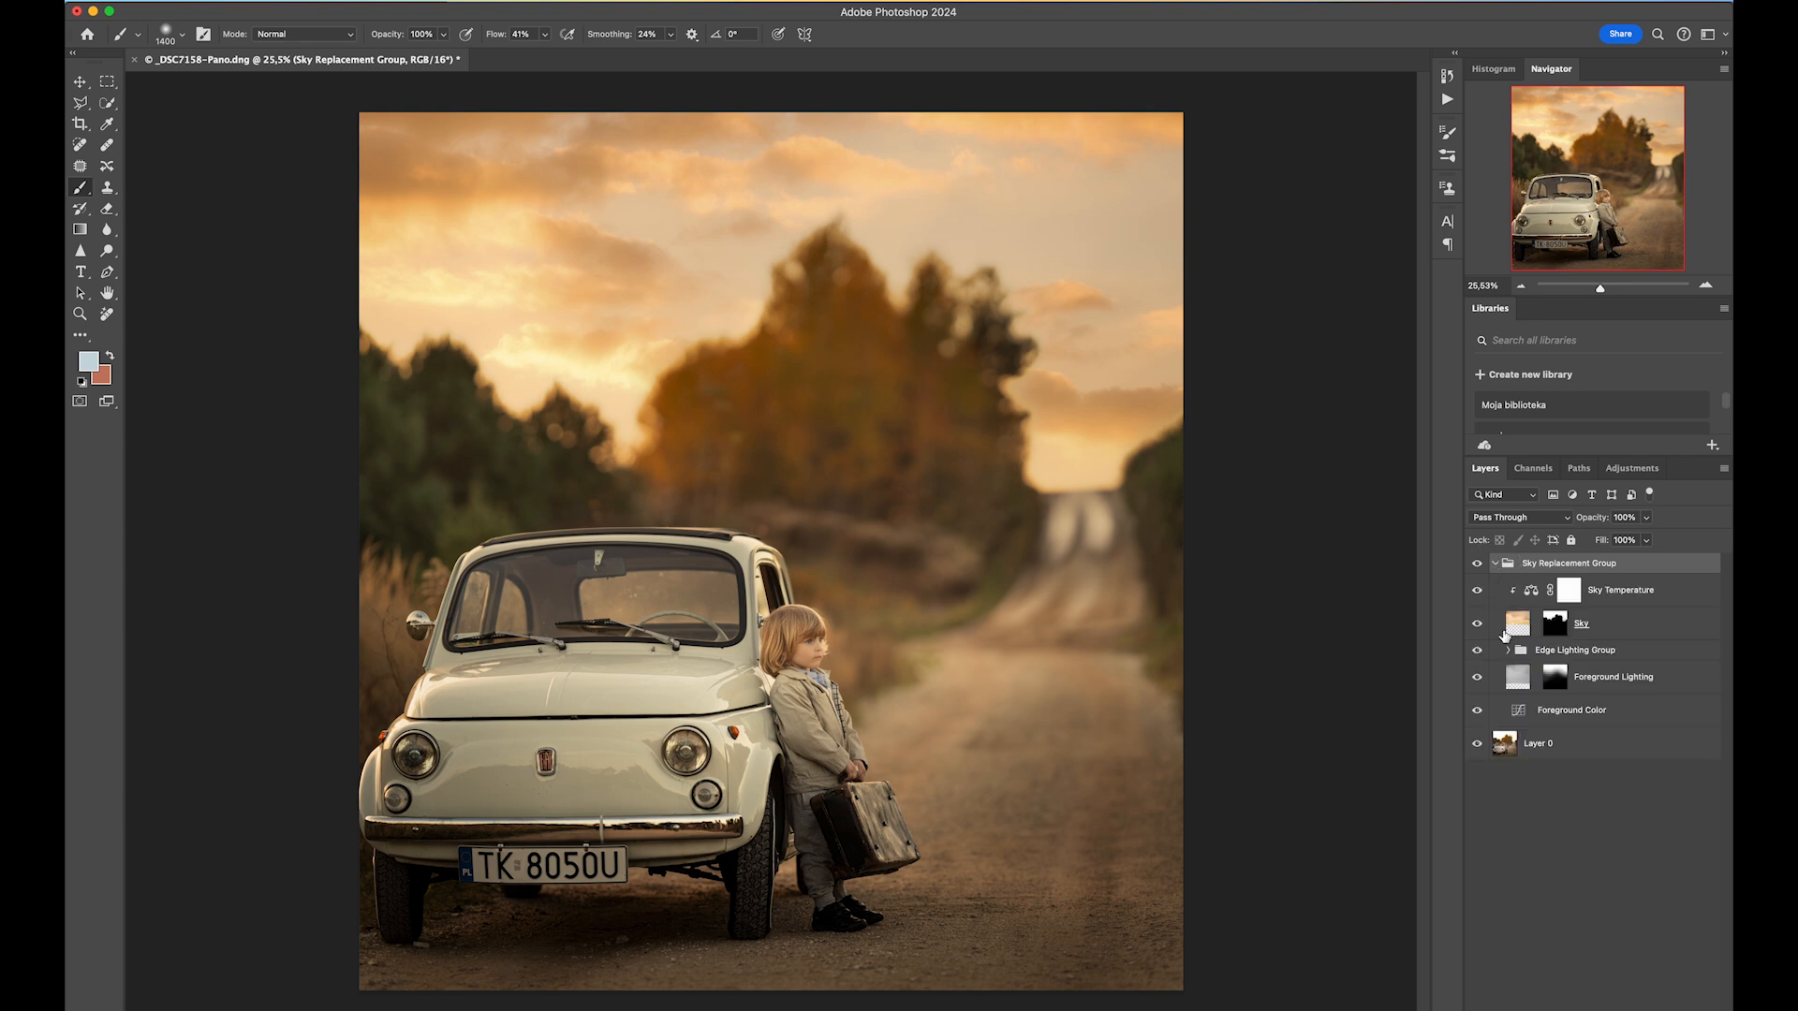
# Apply a Gaussian Blur with a 24.7 pixel radius to the Sky layer.
pyautogui.click(1515, 626)
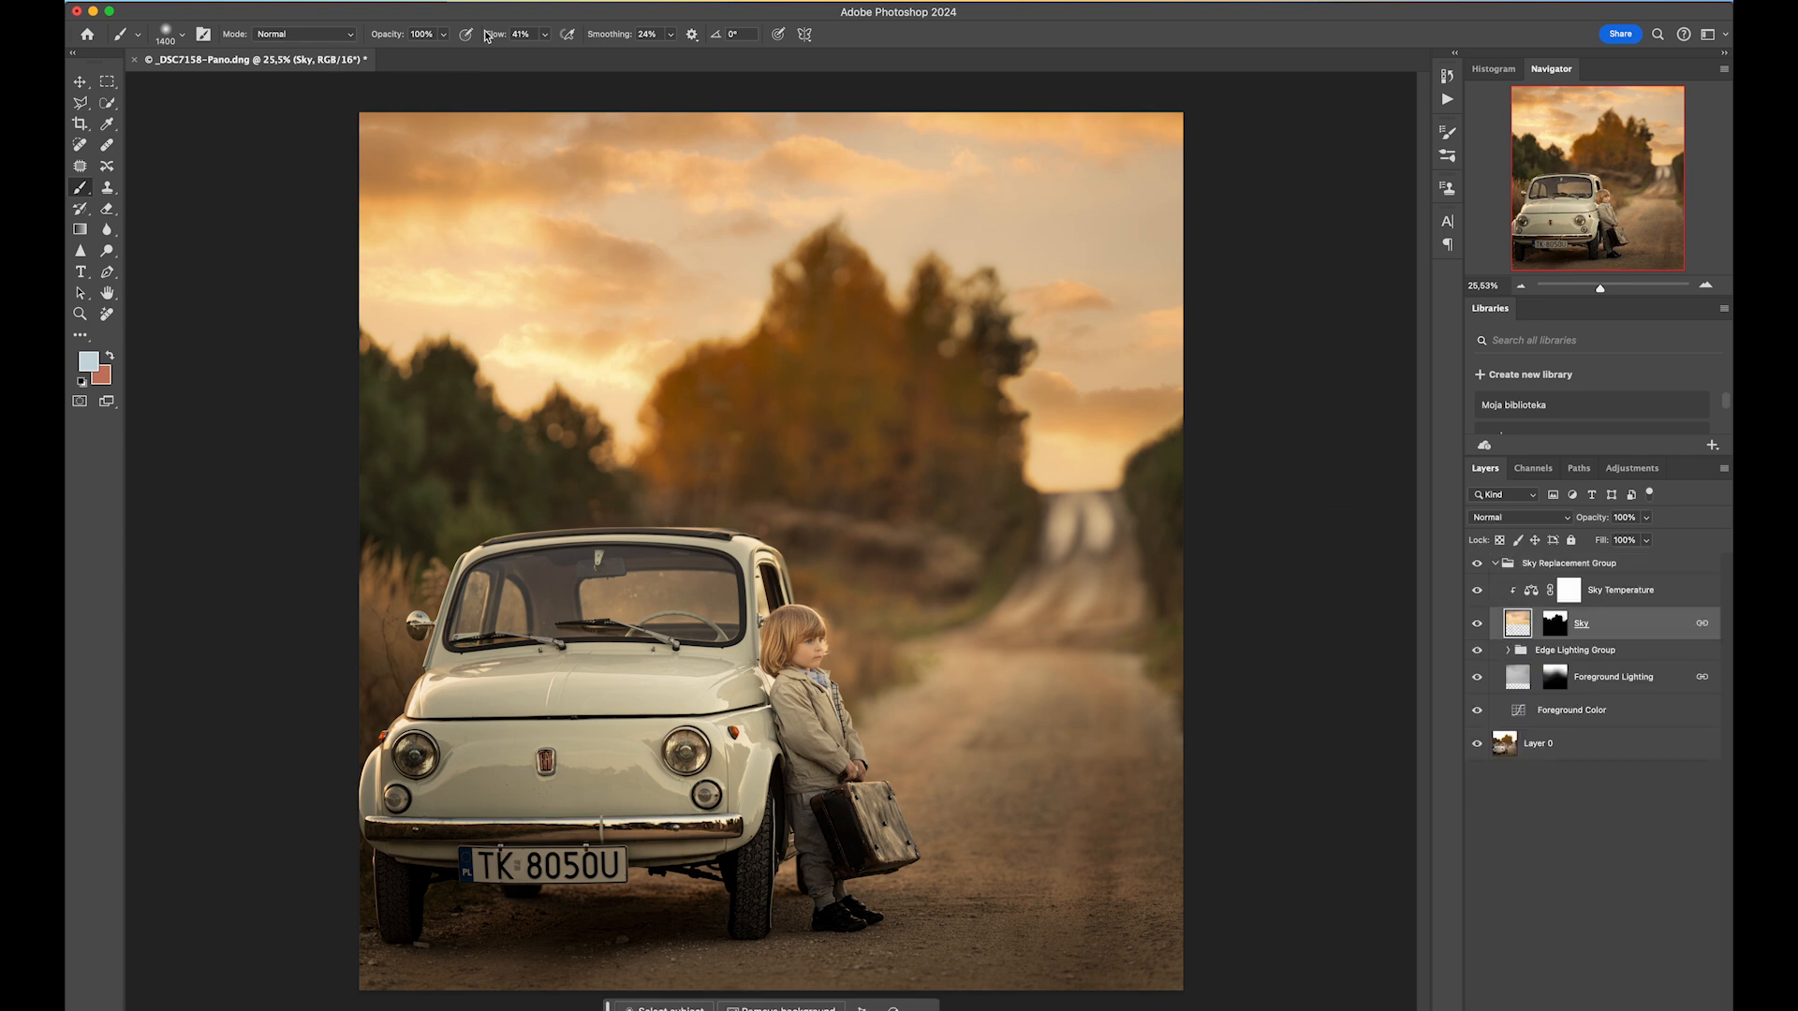
pyautogui.click(466, 1)
pyautogui.moveTo(488, 203)
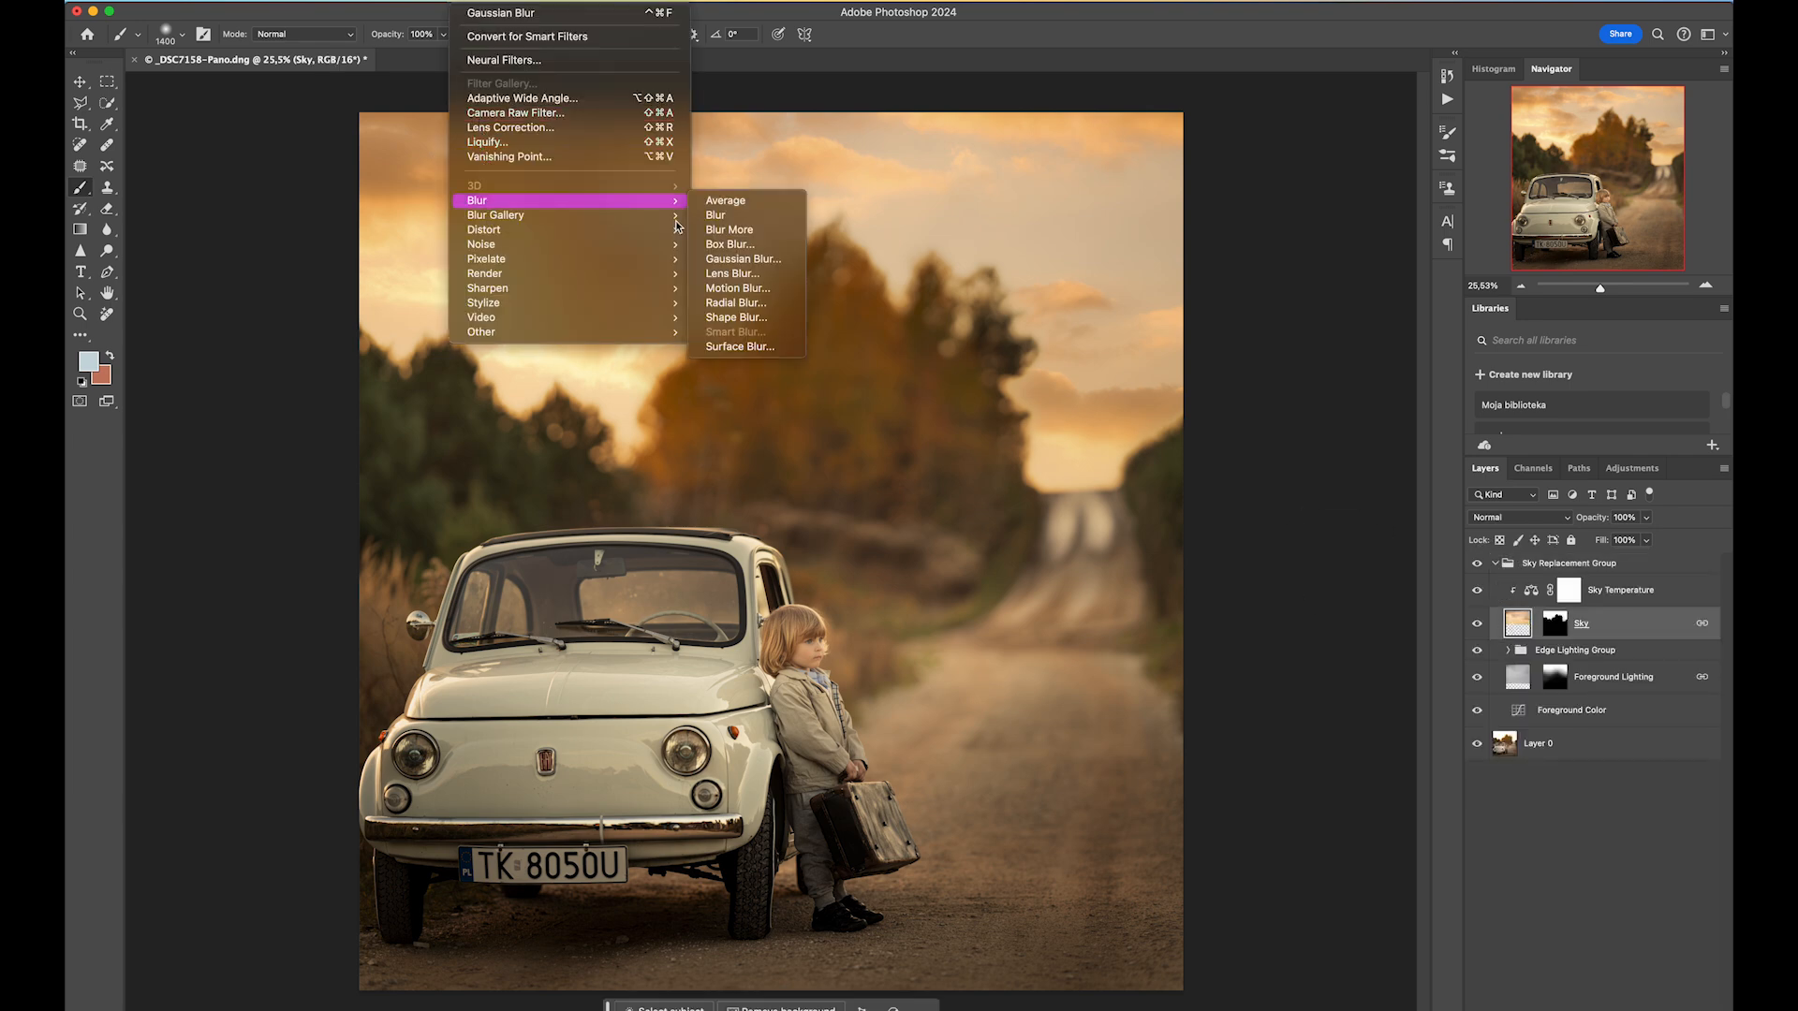
pyautogui.click(767, 260)
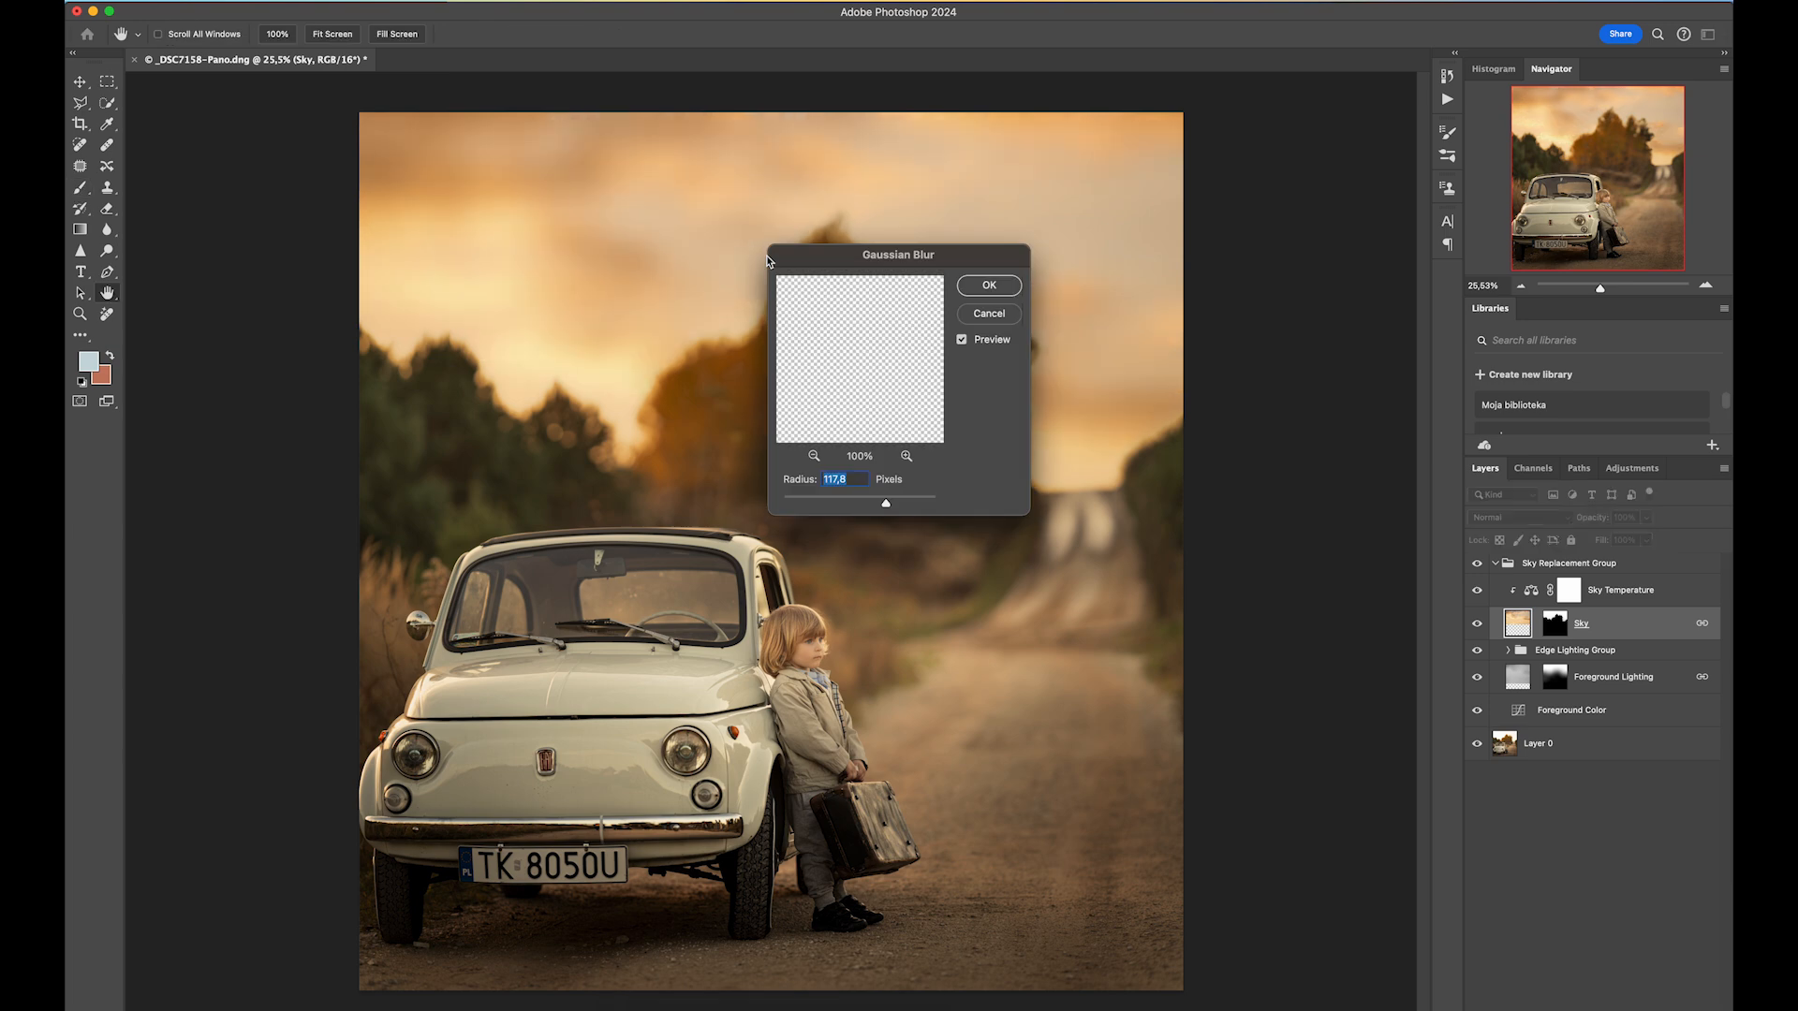
pyautogui.click(832, 498)
pyautogui.moveTo(831, 497); pyautogui.dragTo(836, 502)
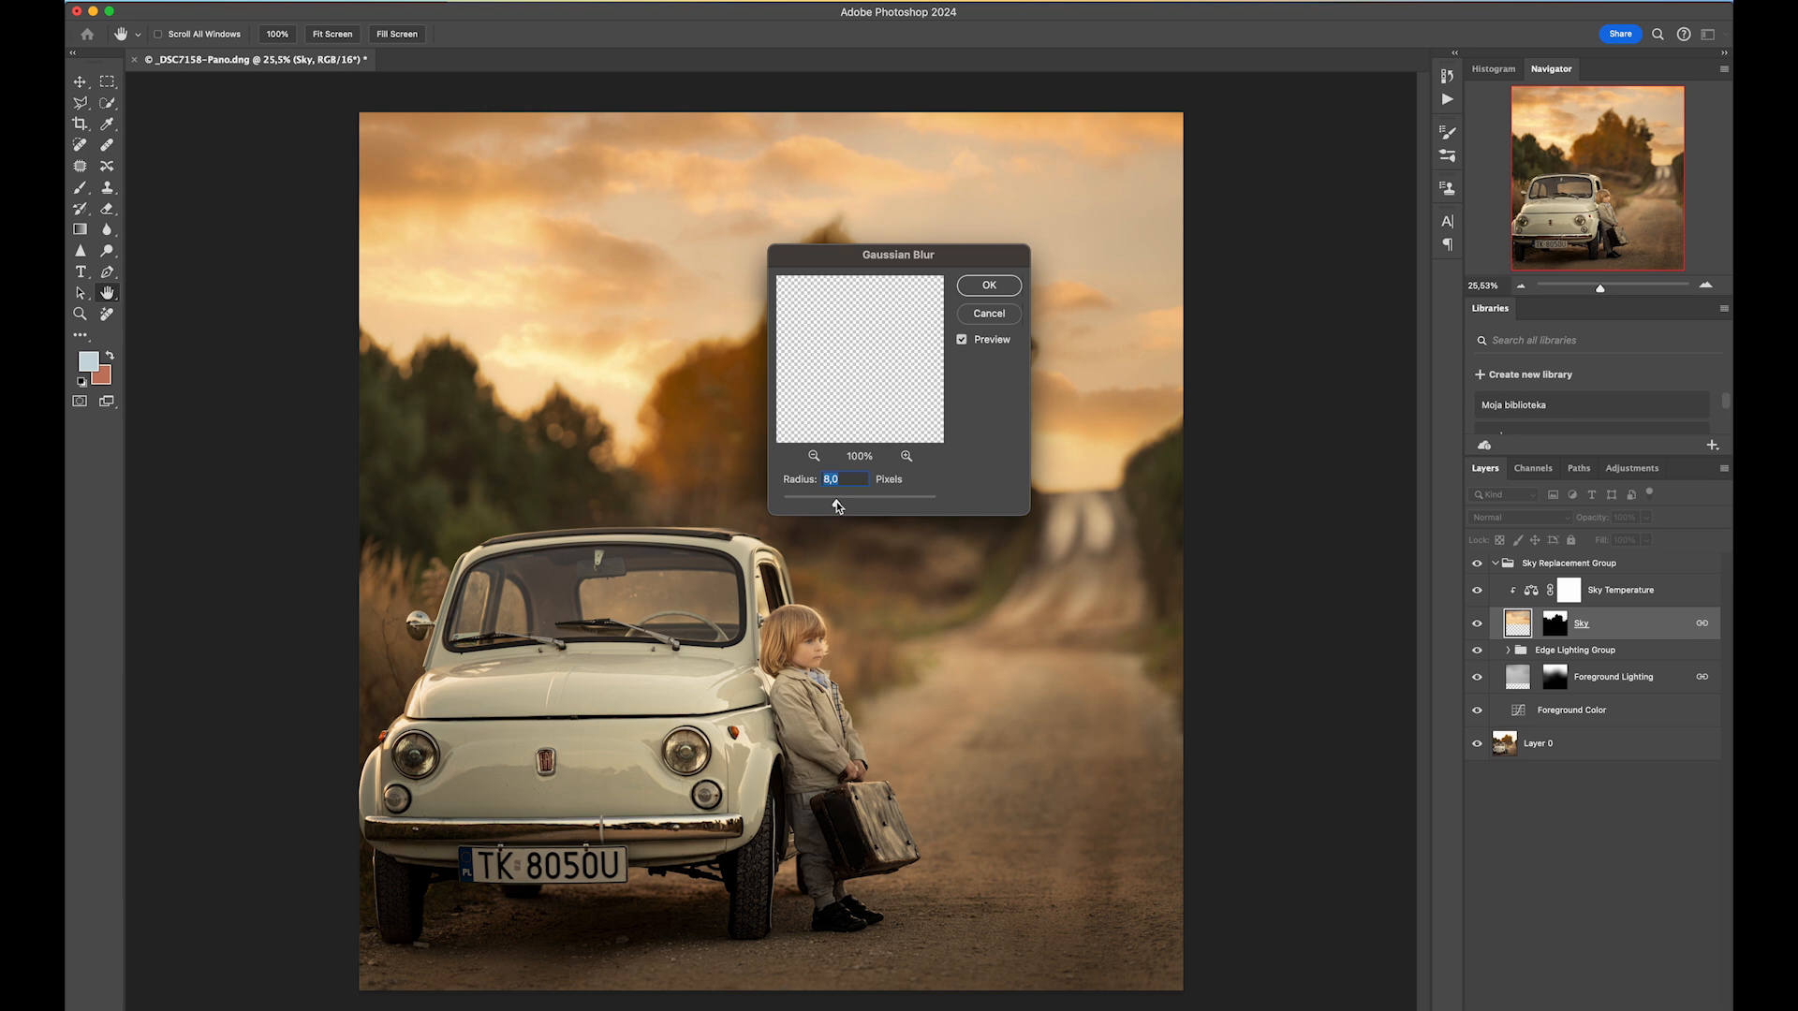
pyautogui.moveTo(838, 507); pyautogui.dragTo(853, 507)
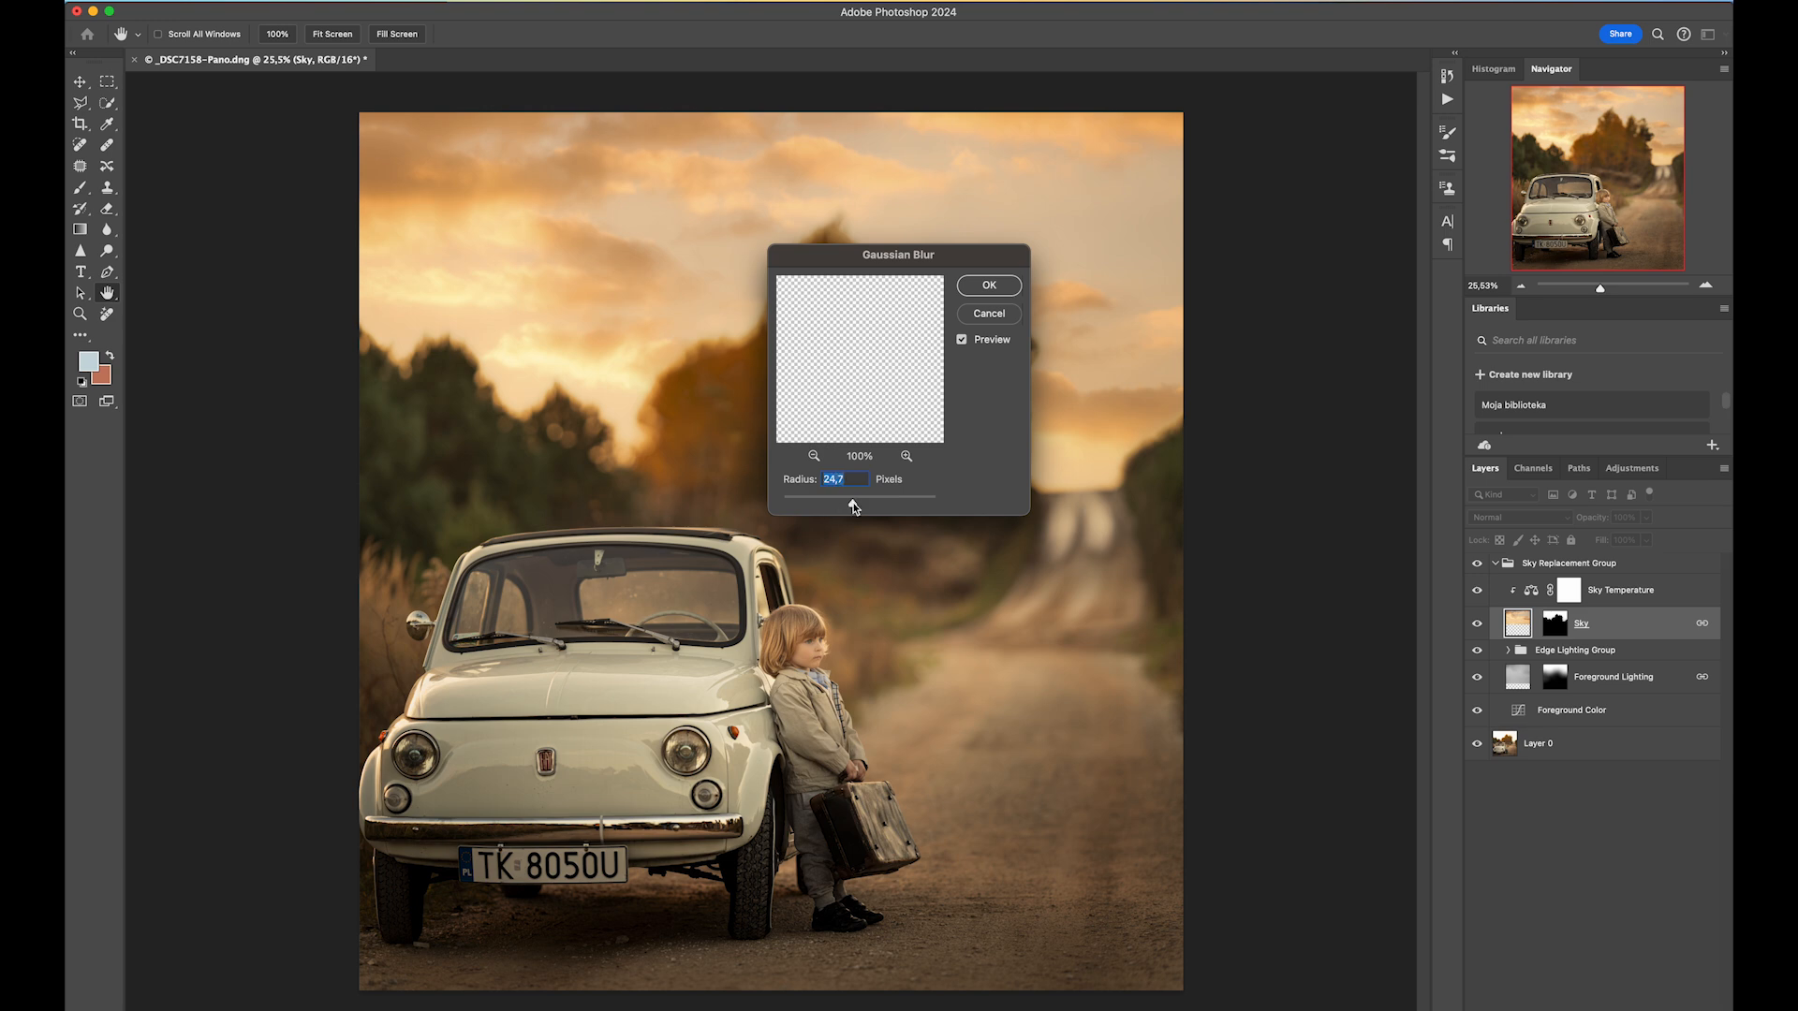
pyautogui.click(992, 284)
# Place the star3 Iwona-2 light effect from the Light effects folder and scale it to about 193%.
pyautogui.press('b')
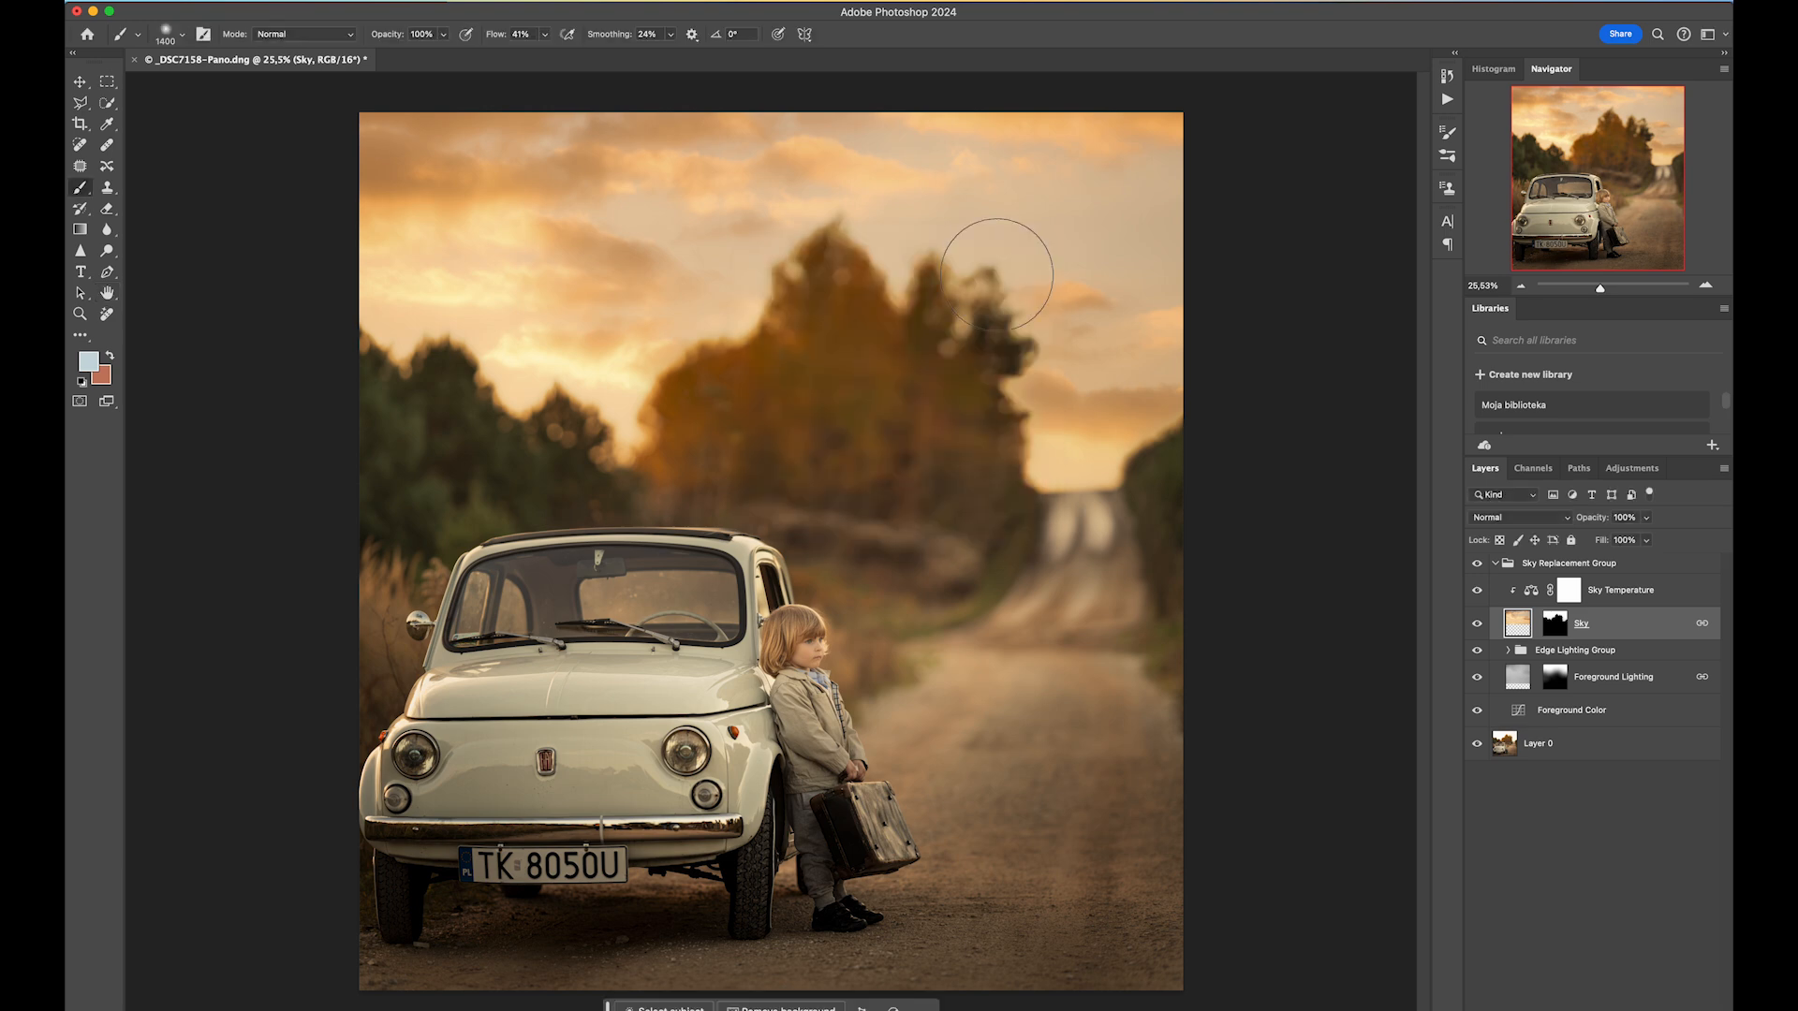
pyautogui.moveTo(616, 1009)
pyautogui.click(494, 1007)
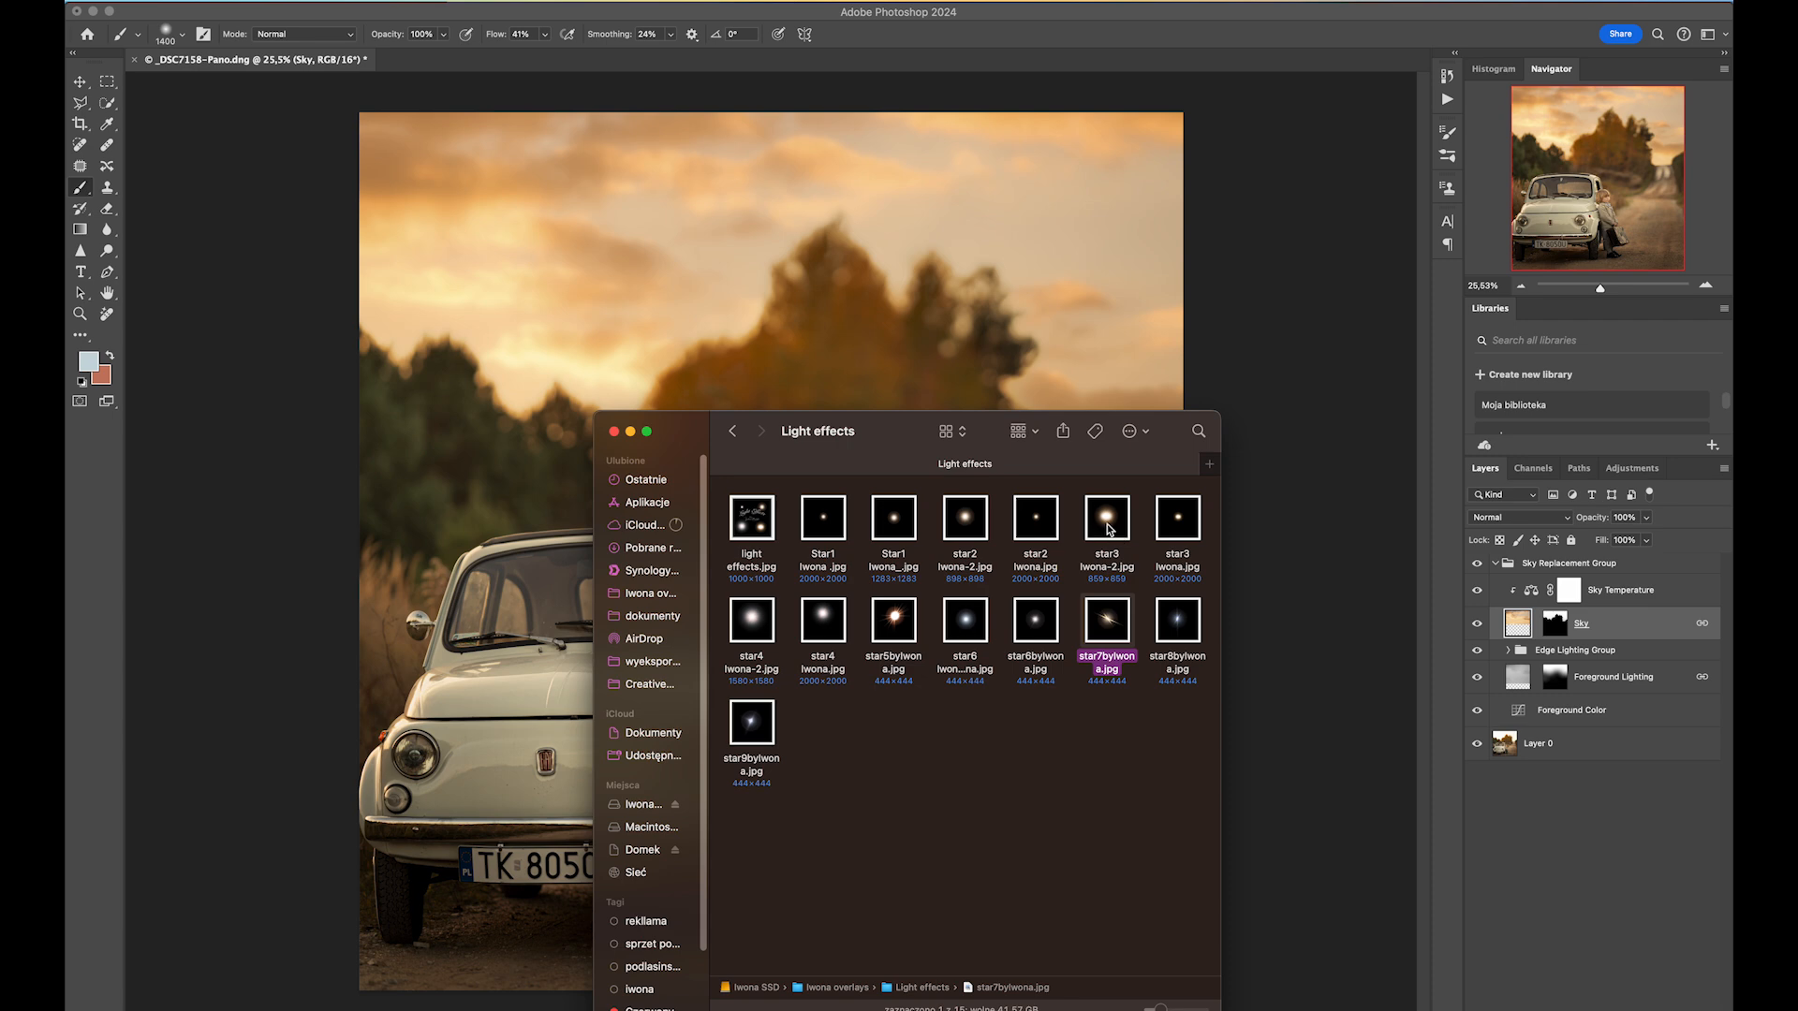
pyautogui.moveTo(876, 406); pyautogui.dragTo(634, 433)
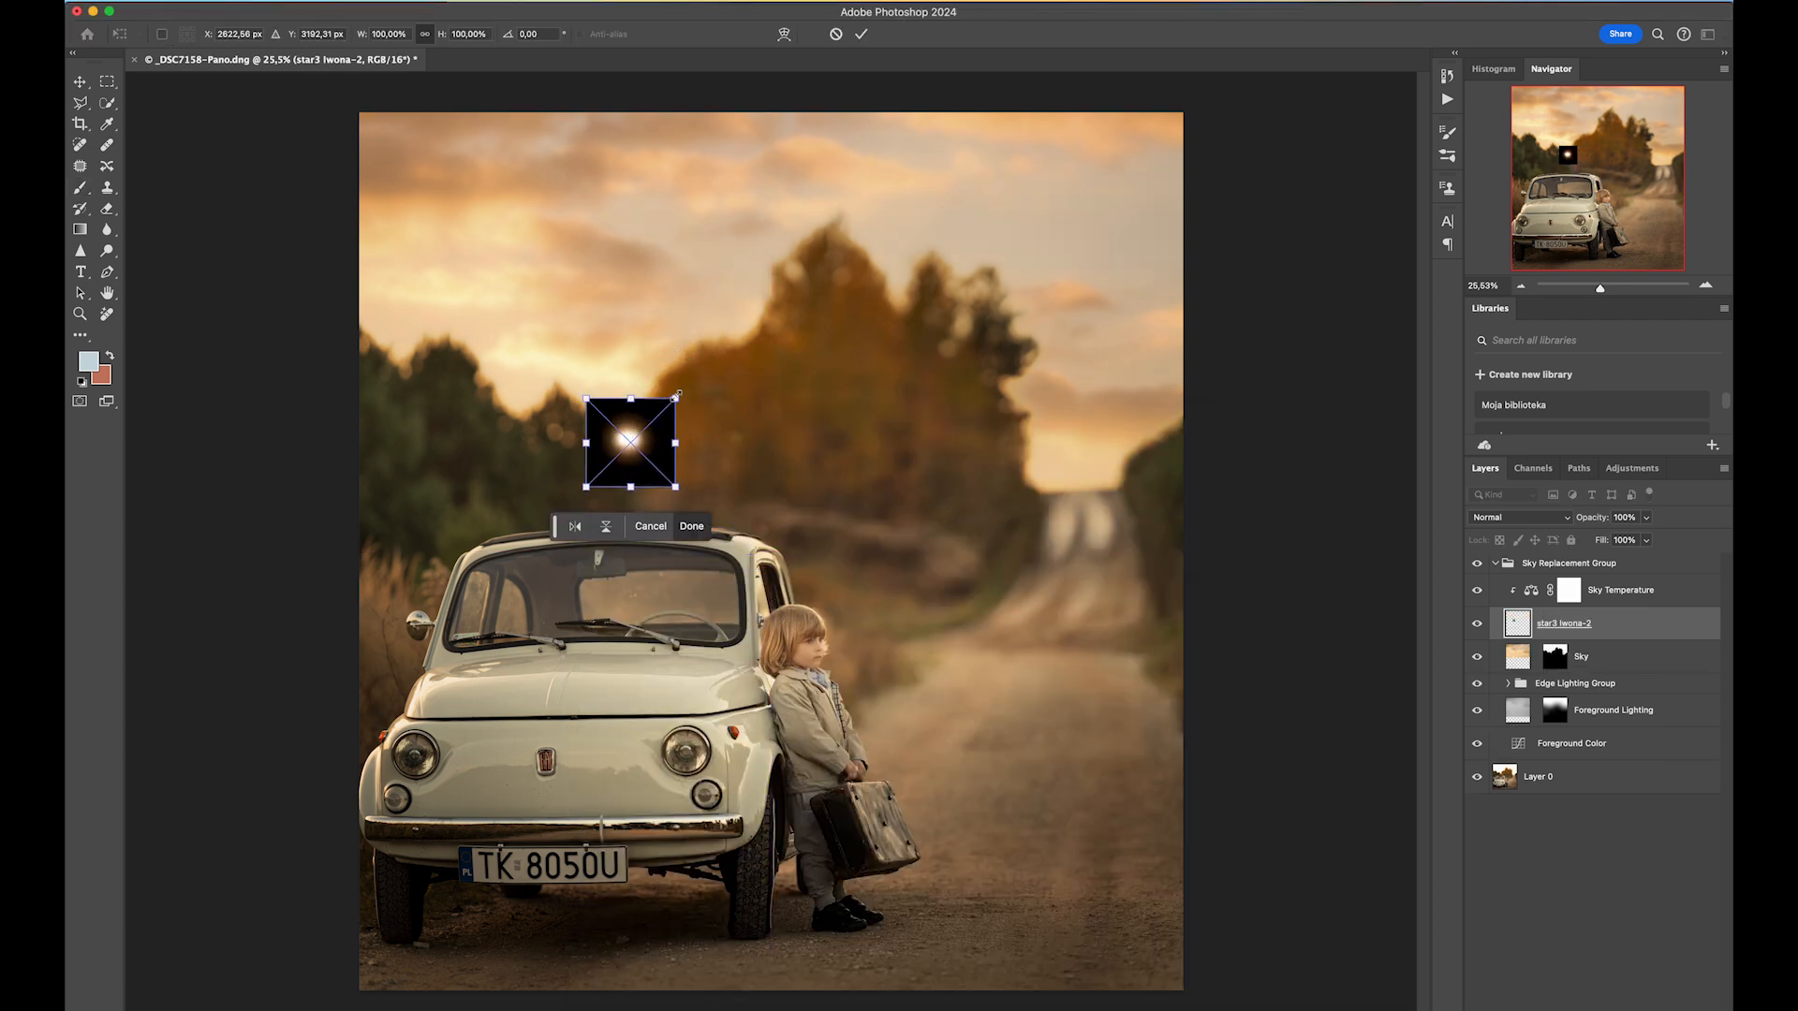
pyautogui.moveTo(781, 345); pyautogui.dragTo(779, 316)
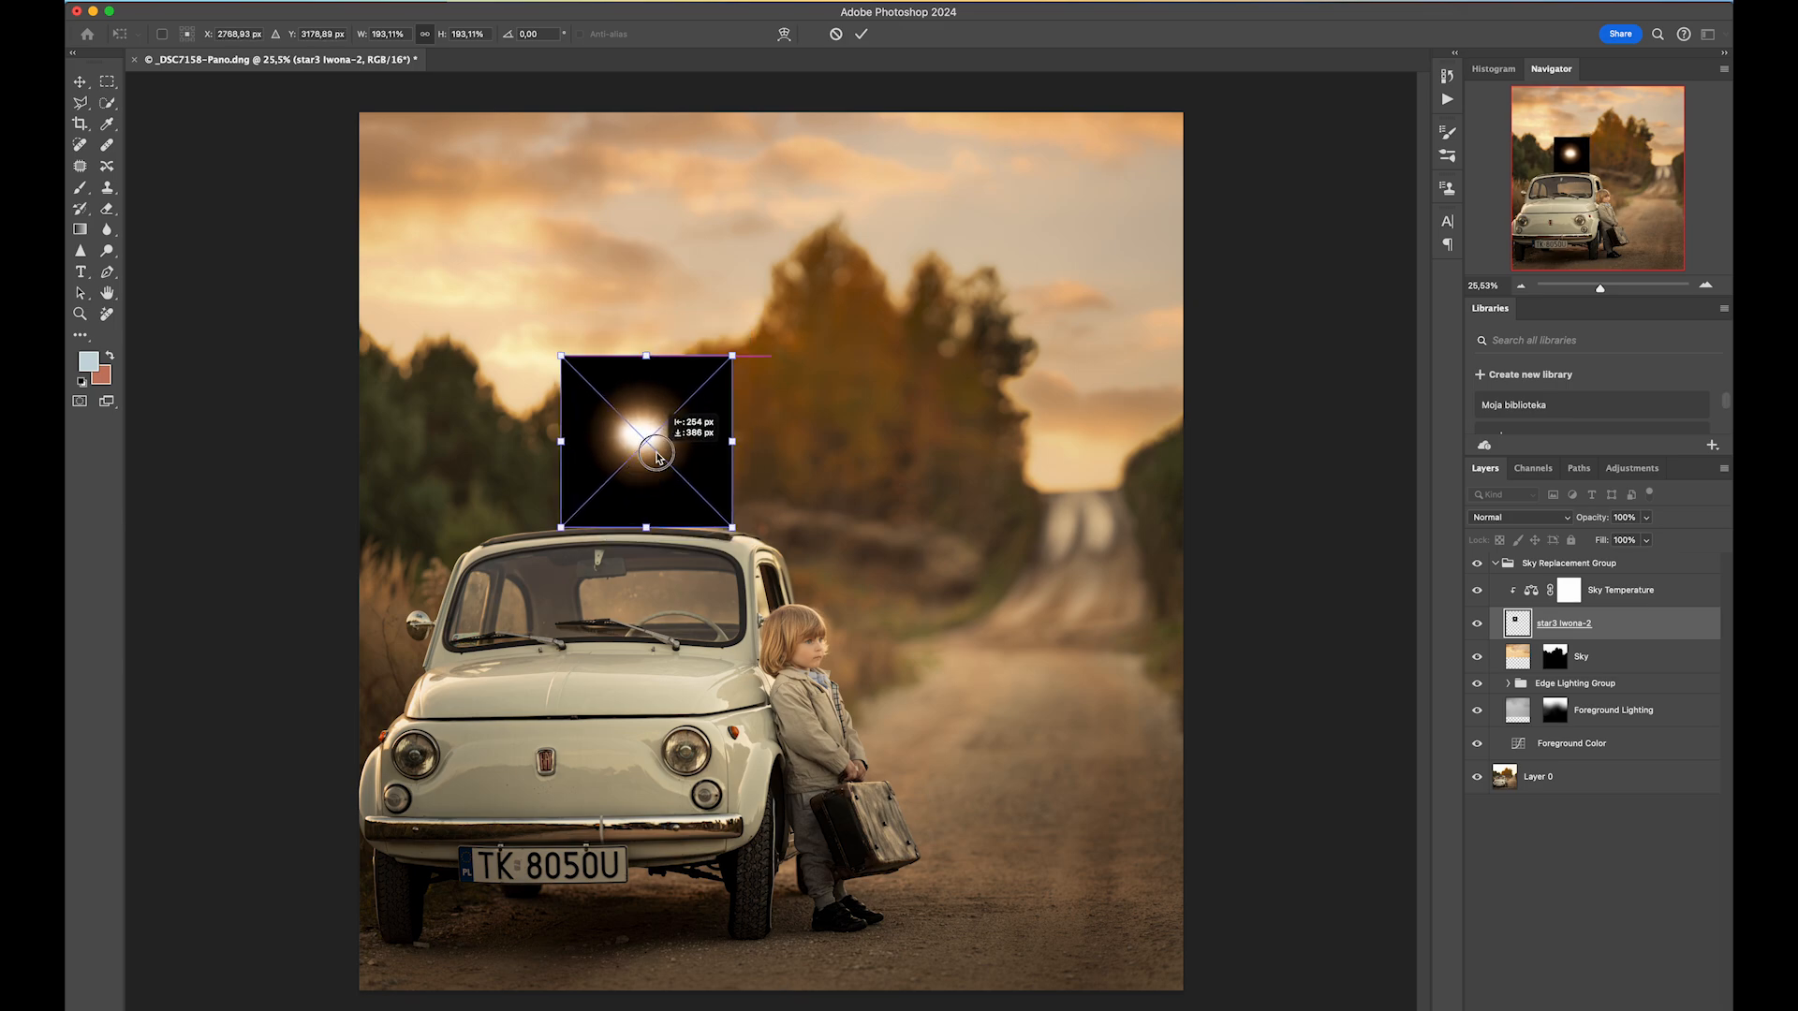
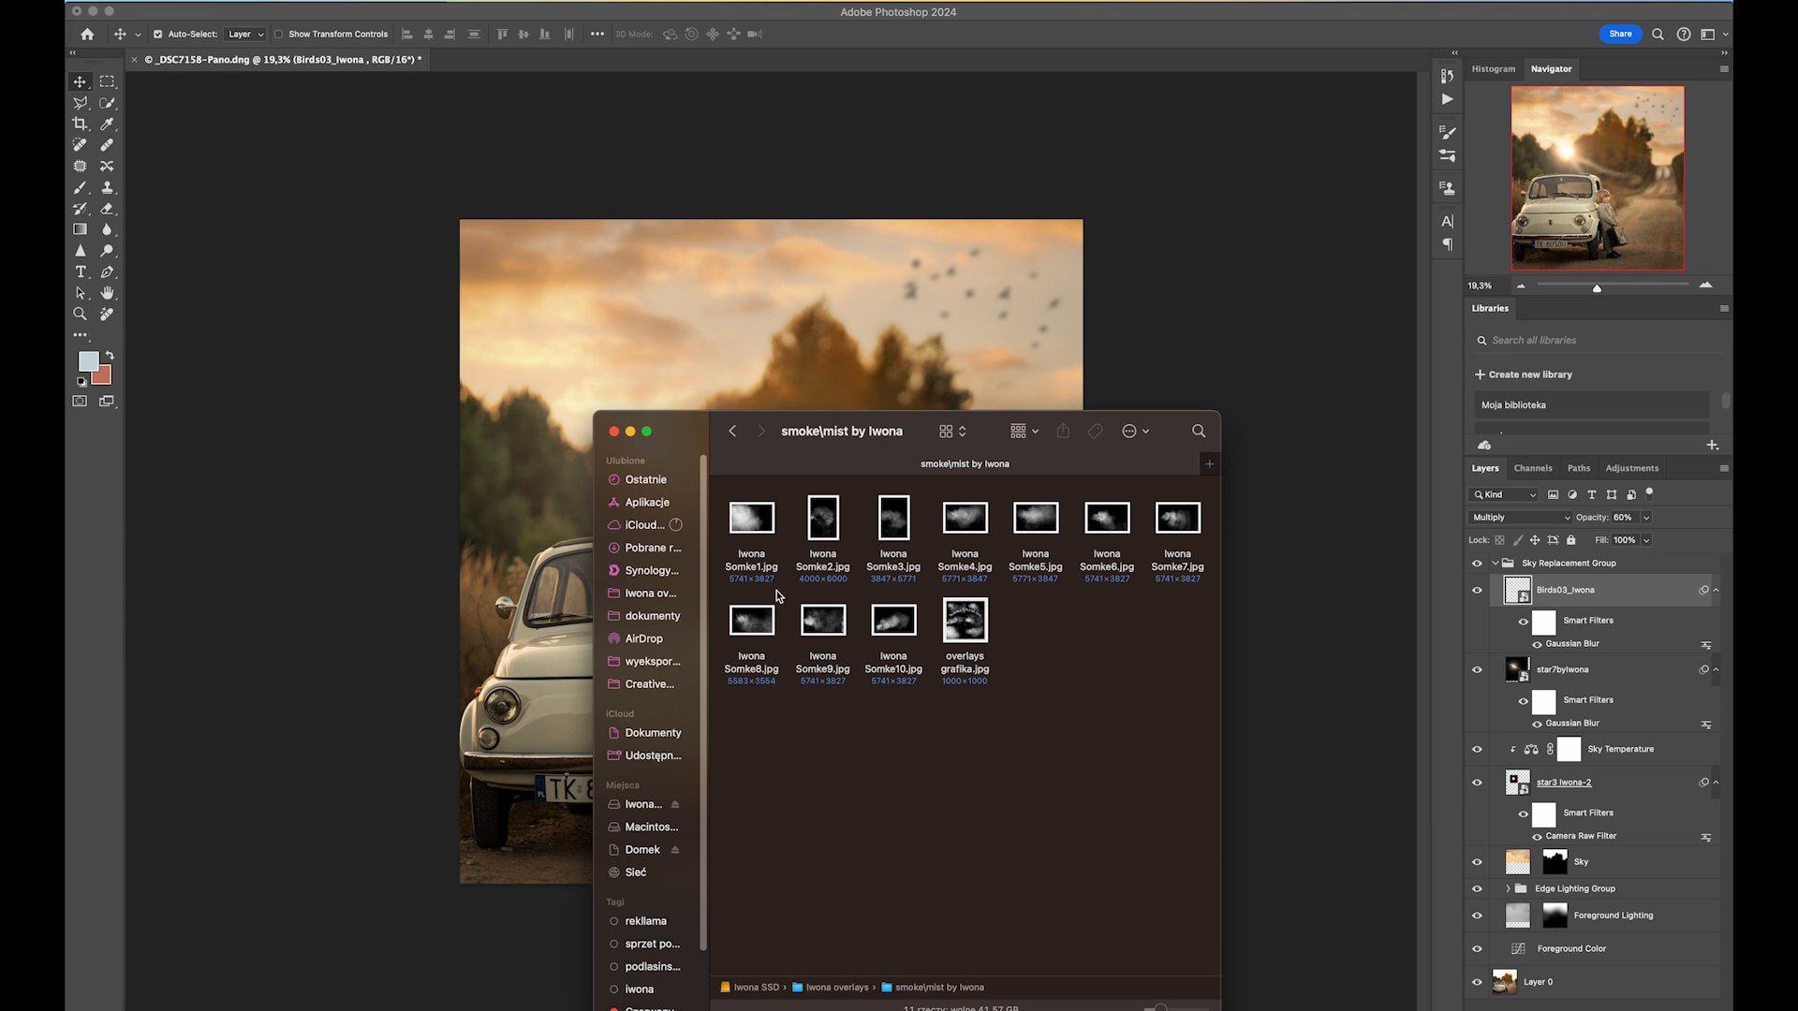
# Place the Iwona Somke5 smoke image from the smoke/mist folder and rotate and position it over the road beside the child.
pyautogui.moveTo(1035, 517); pyautogui.dragTo(956, 386)
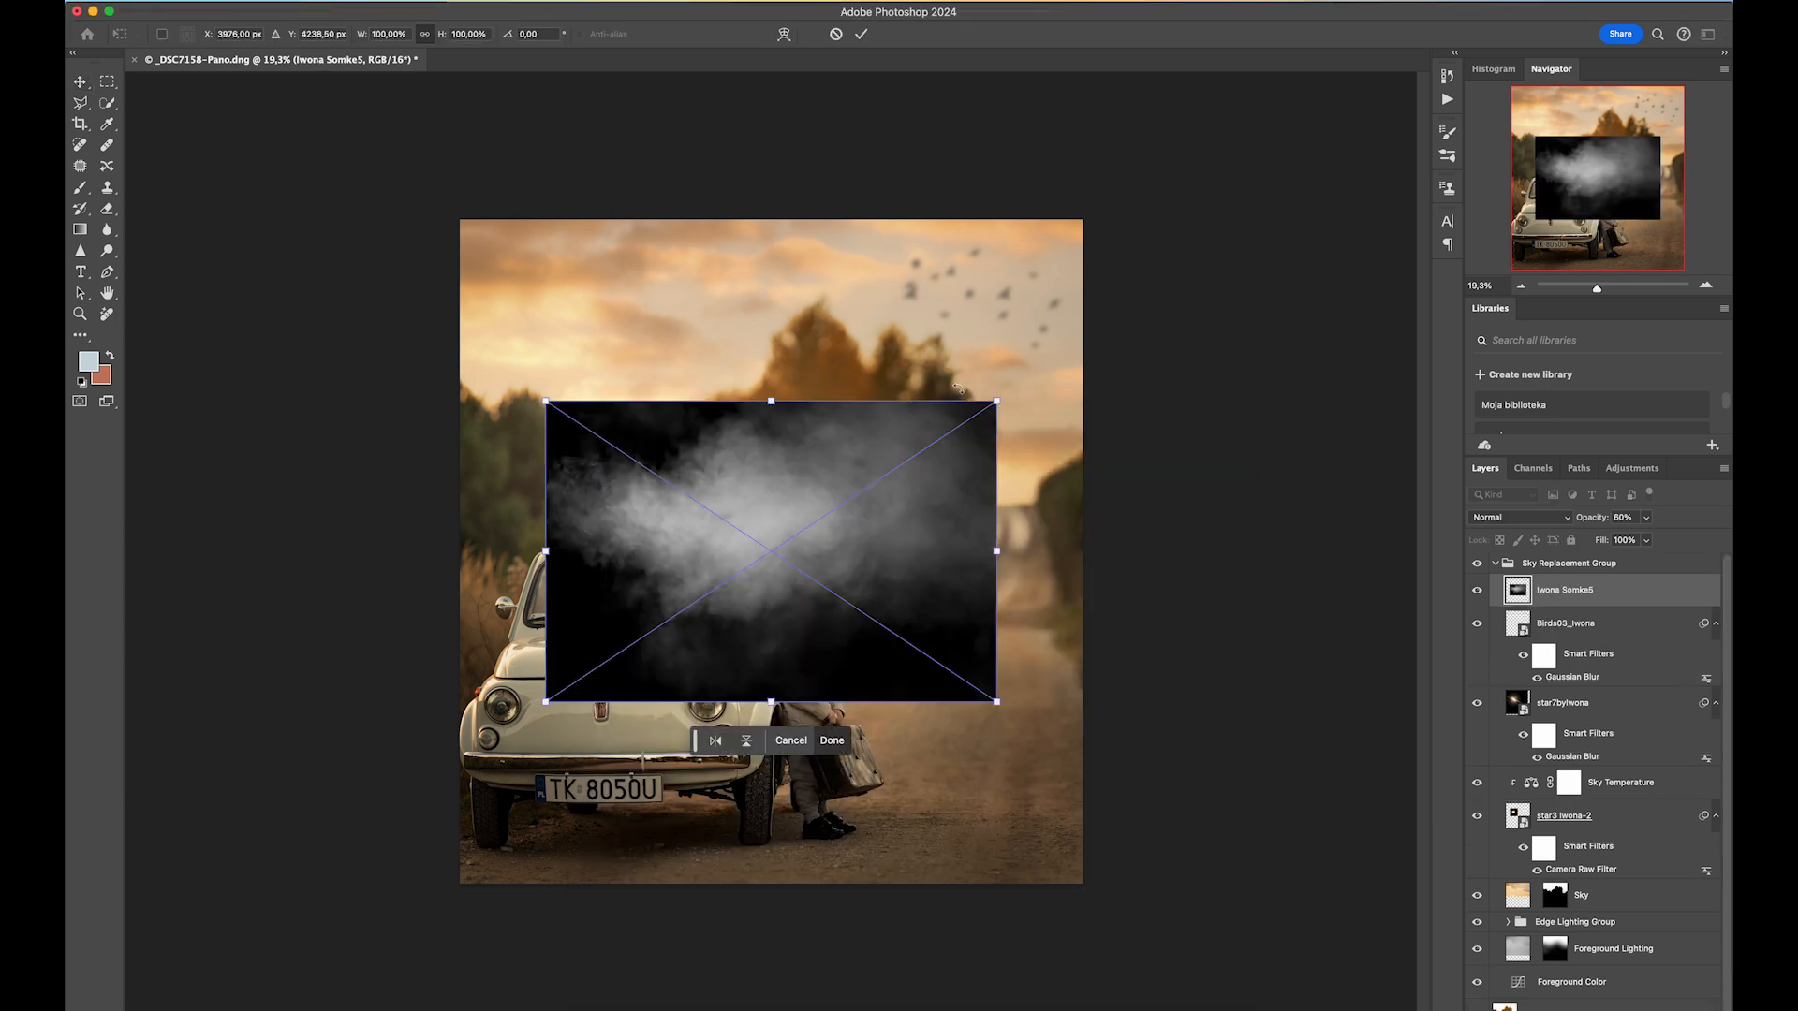
pyautogui.moveTo(793, 547); pyautogui.dragTo(958, 601)
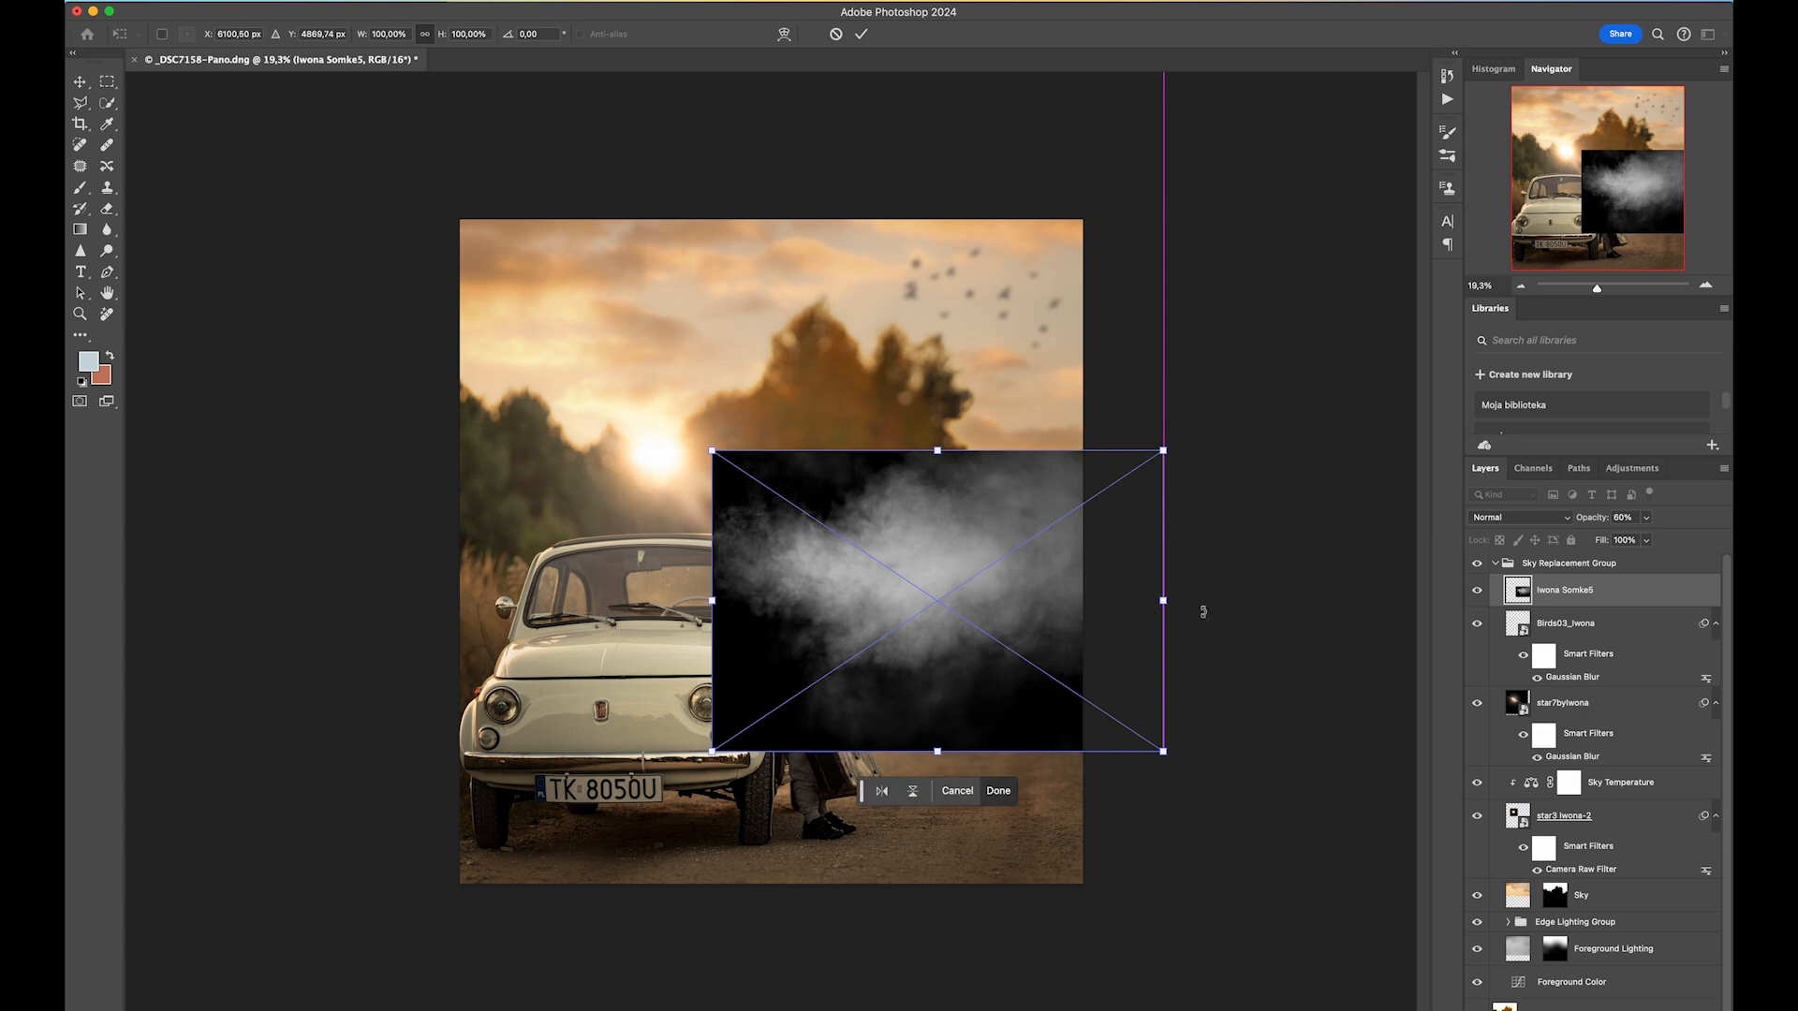
pyautogui.moveTo(1183, 486); pyautogui.dragTo(1091, 373)
pyautogui.moveTo(980, 602); pyautogui.dragTo(947, 616)
pyautogui.moveTo(1170, 625); pyautogui.dragTo(709, 459)
pyautogui.moveTo(761, 573); pyautogui.dragTo(663, 565)
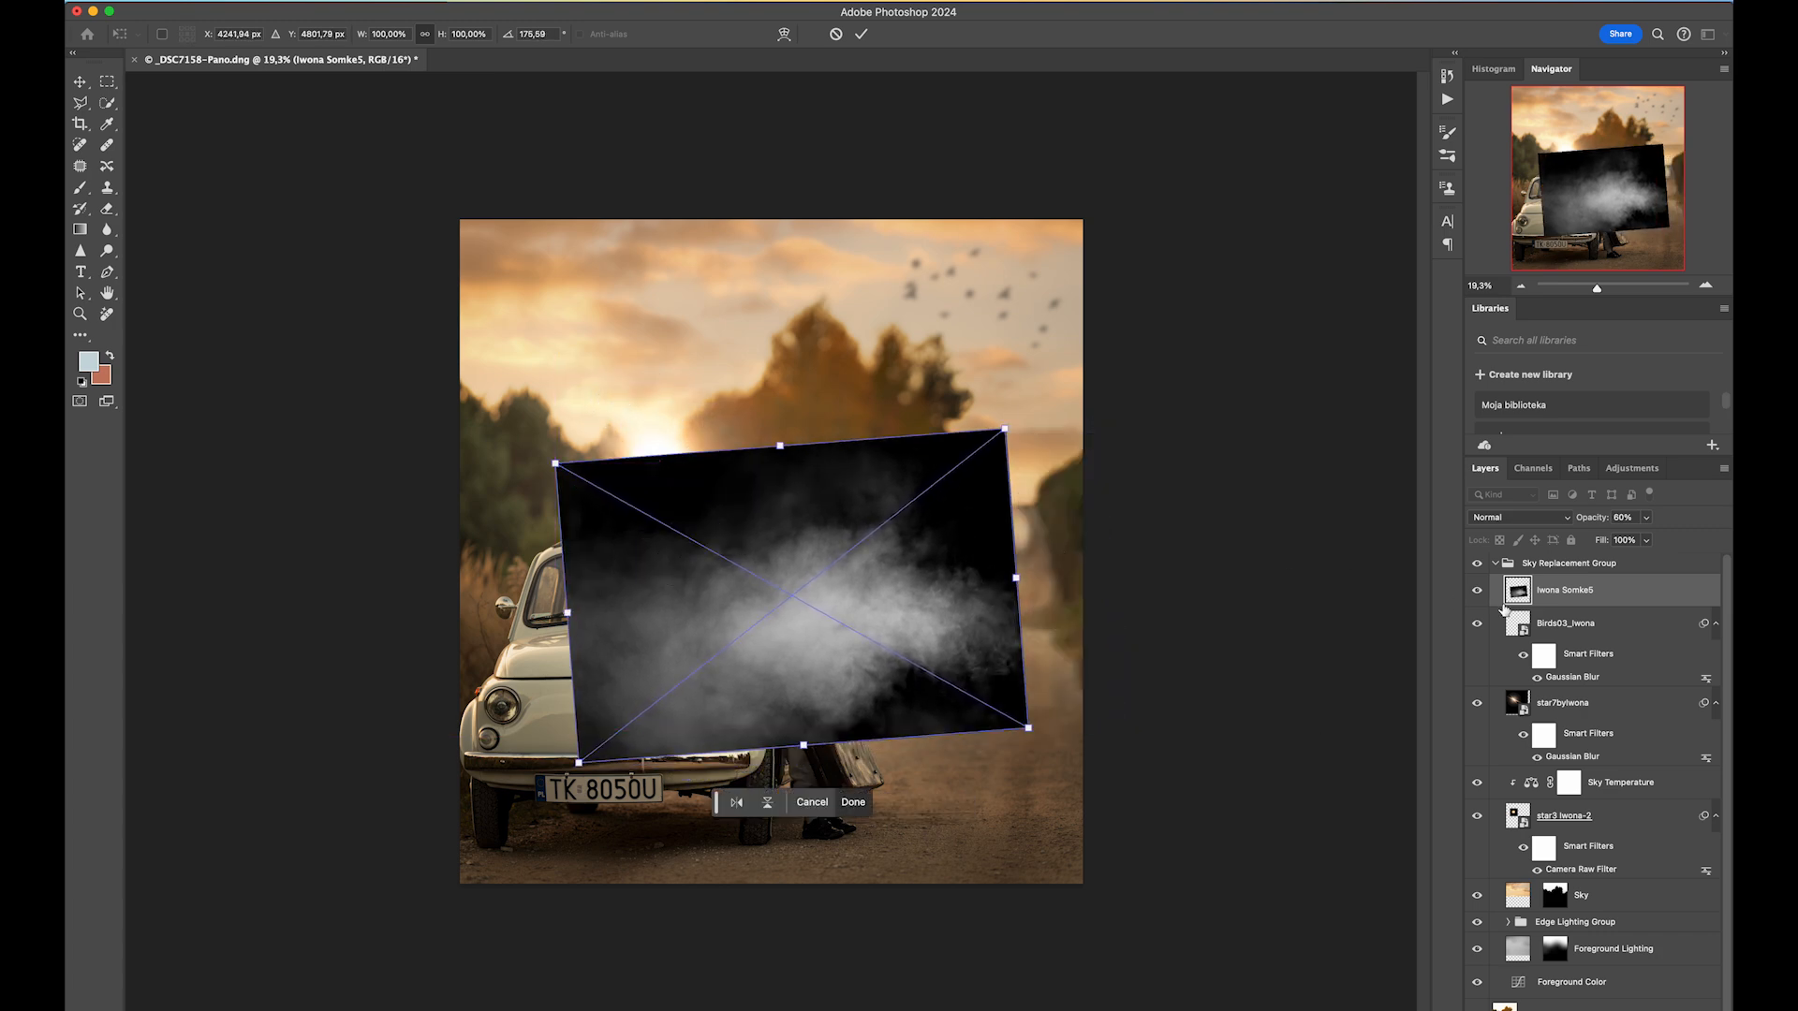
# Set the smoke layer's blend mode to Screen and nudge the smoke slightly down the road.
pyautogui.click(1527, 521)
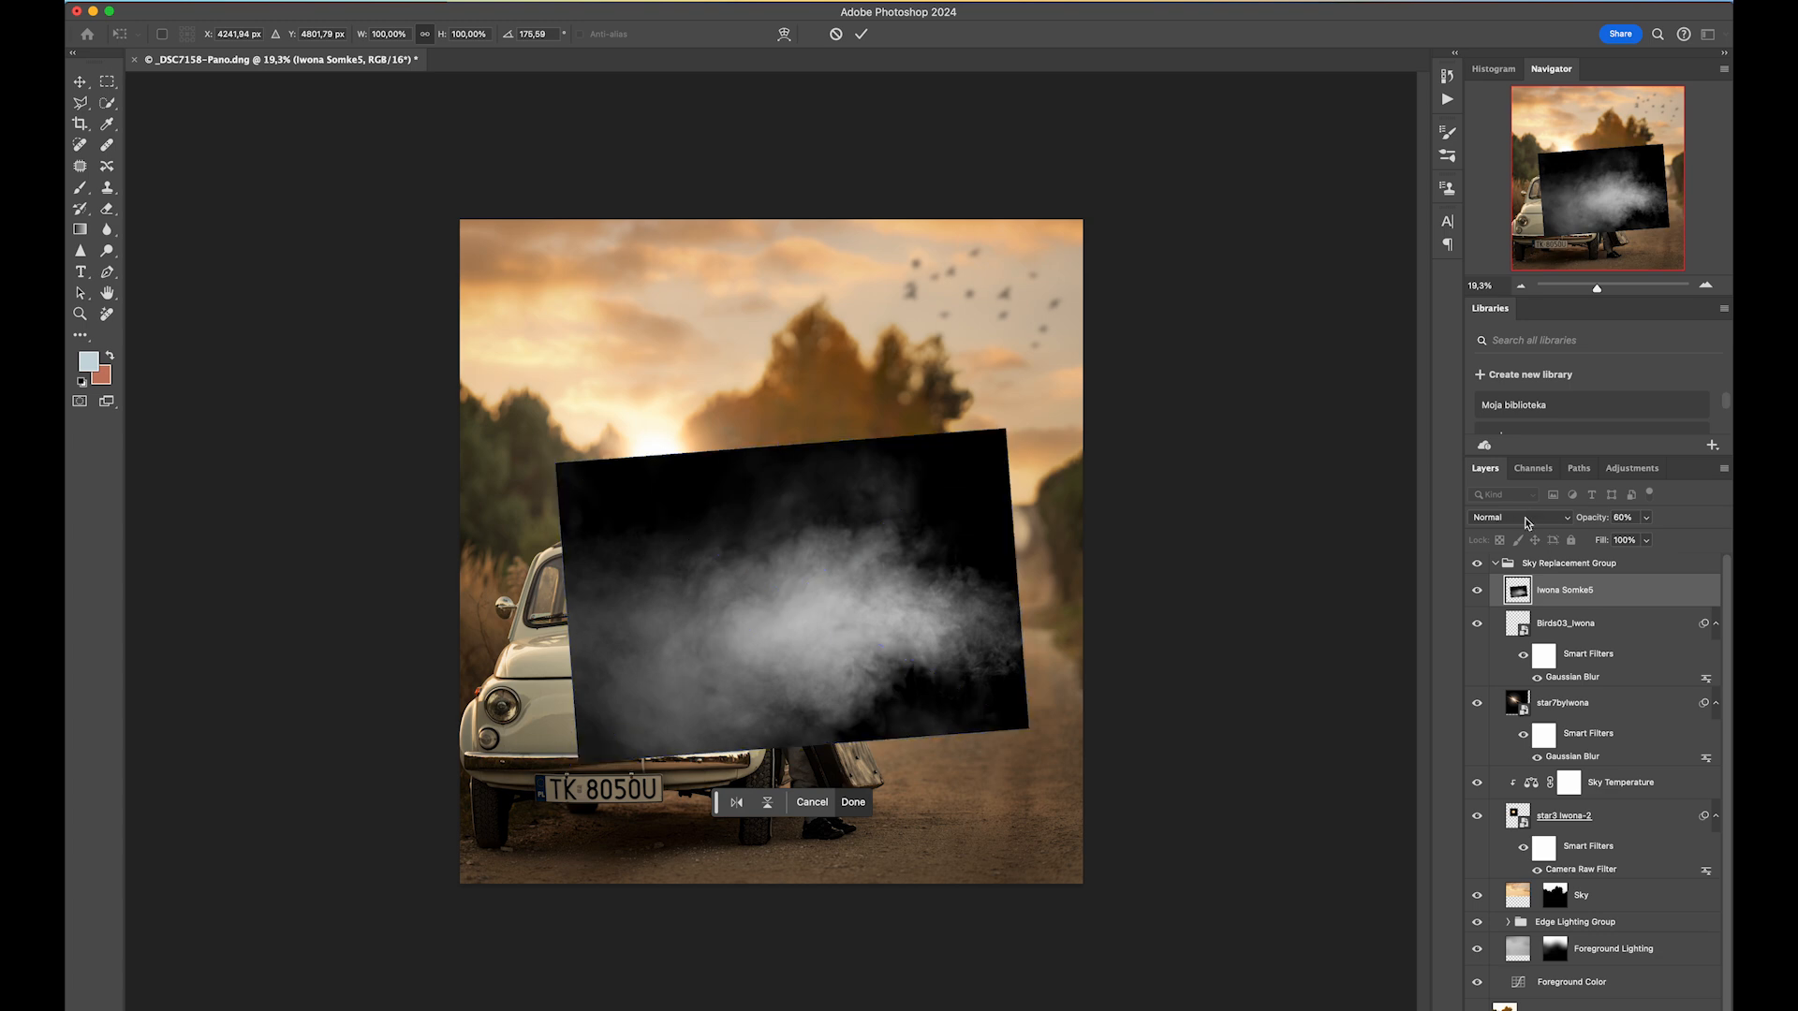
pyautogui.click(1527, 521)
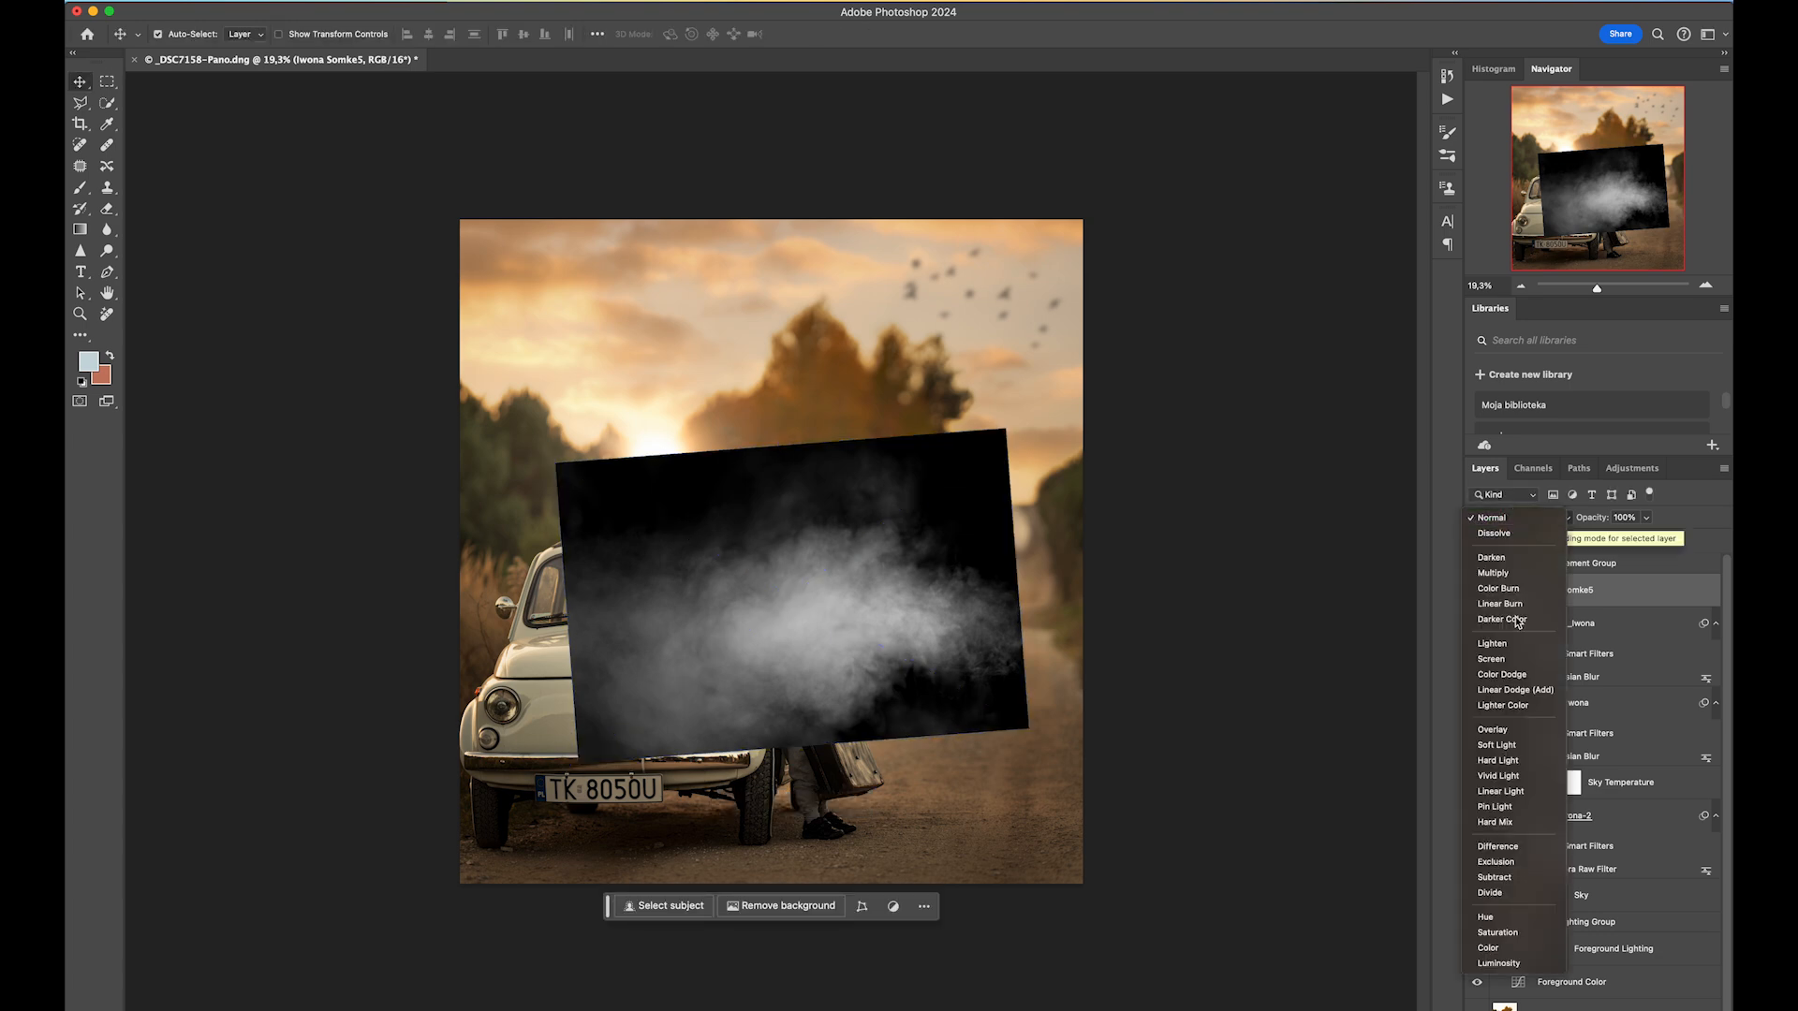
pyautogui.click(1501, 661)
pyautogui.moveTo(890, 640); pyautogui.dragTo(919, 658)
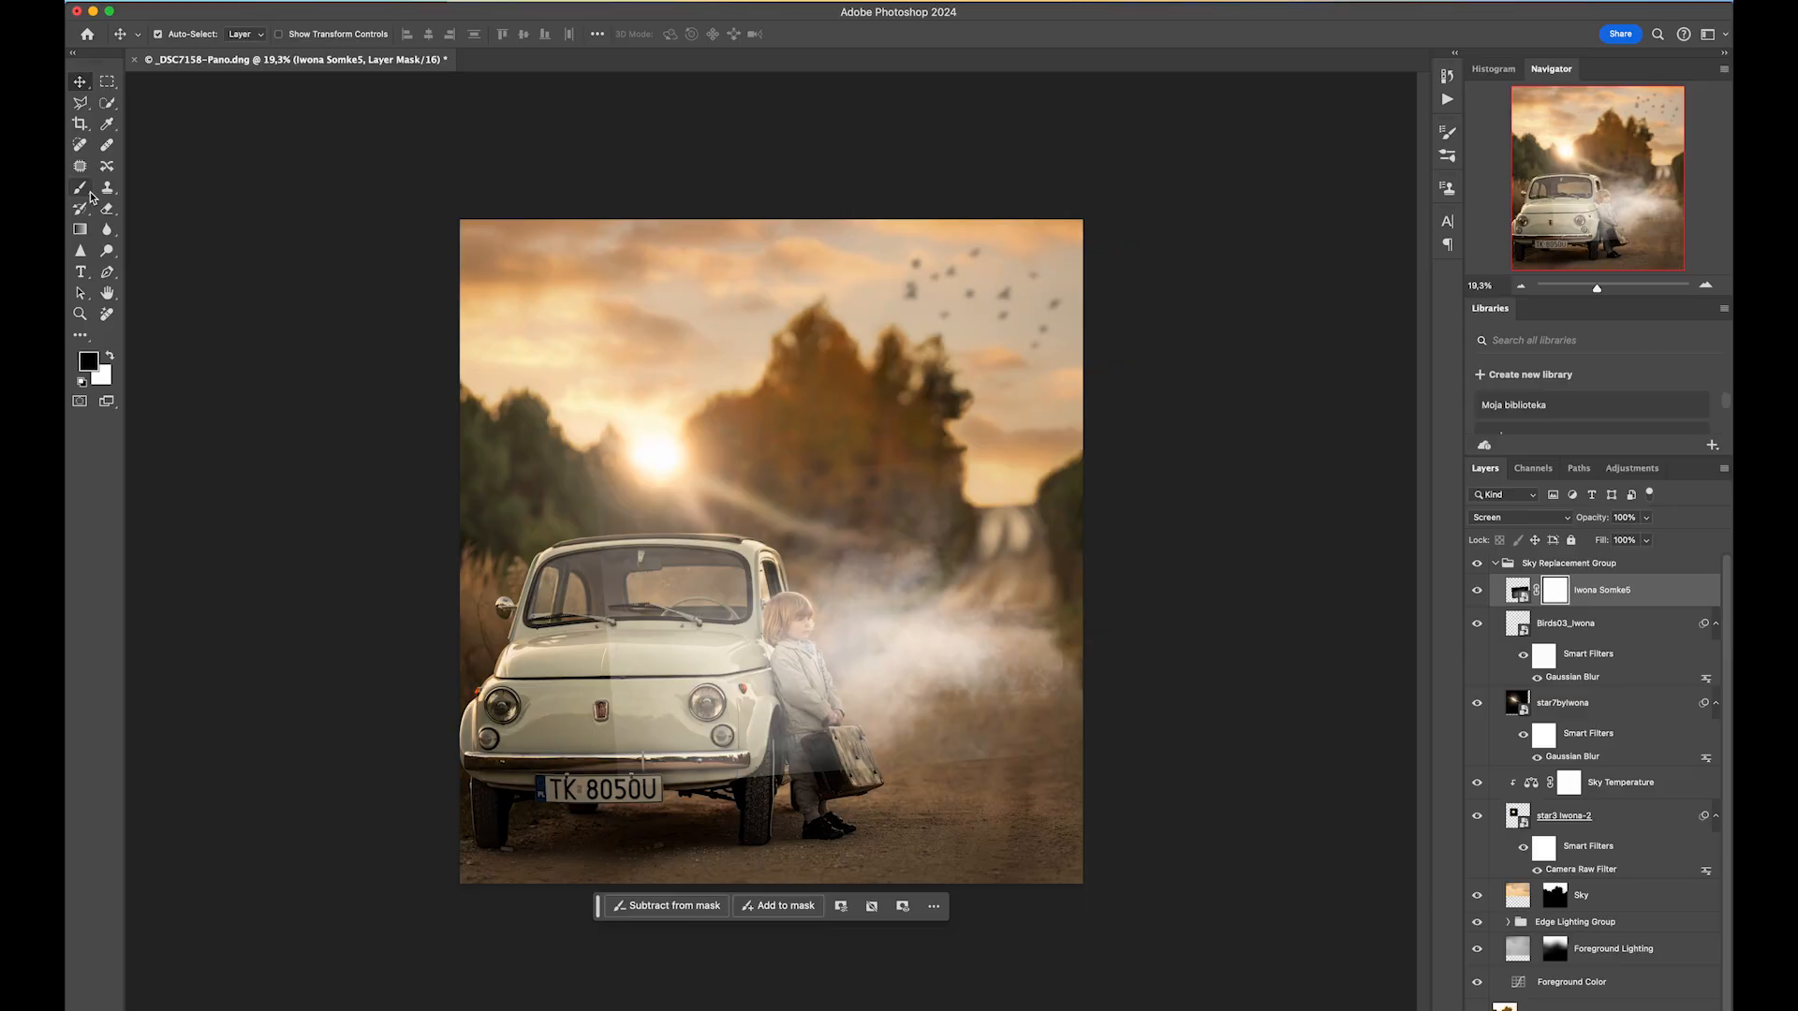
# With the Brush, paint black on the smoke layer's mask to hide smoke along the bottom of the image.
pyautogui.click(88, 191)
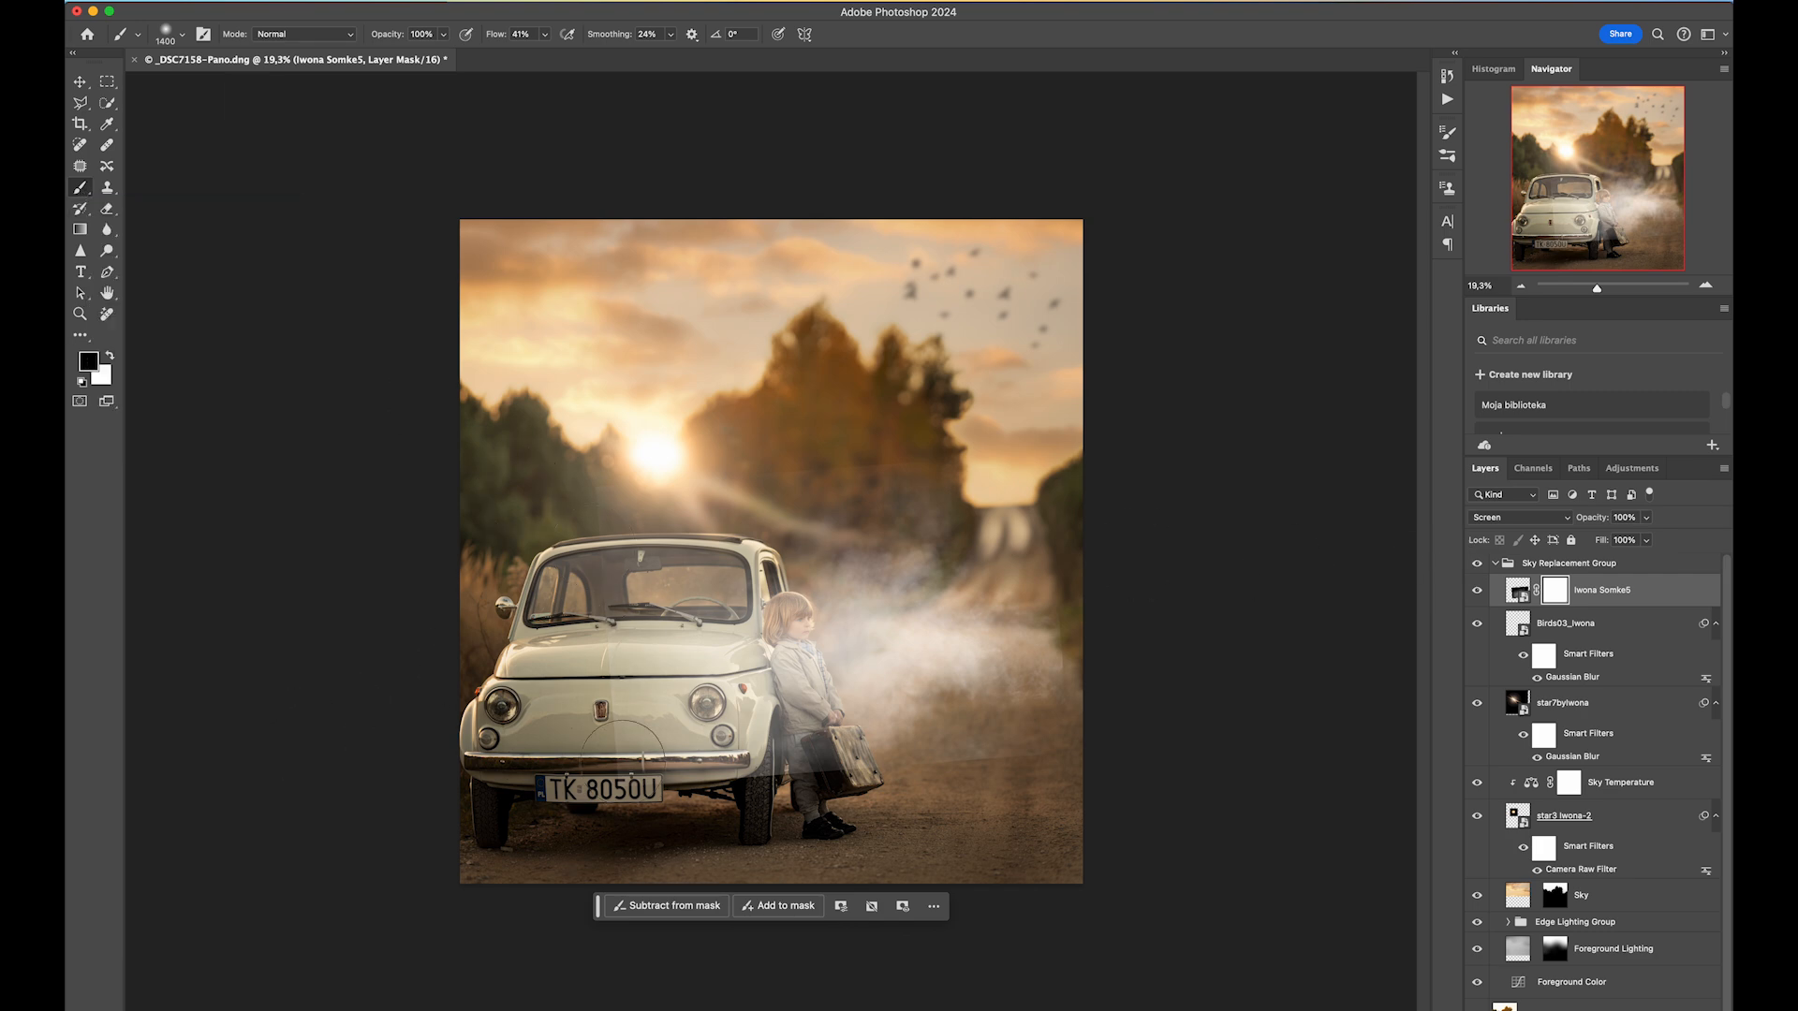
pyautogui.moveTo(1001, 445); pyautogui.dragTo(1002, 446)
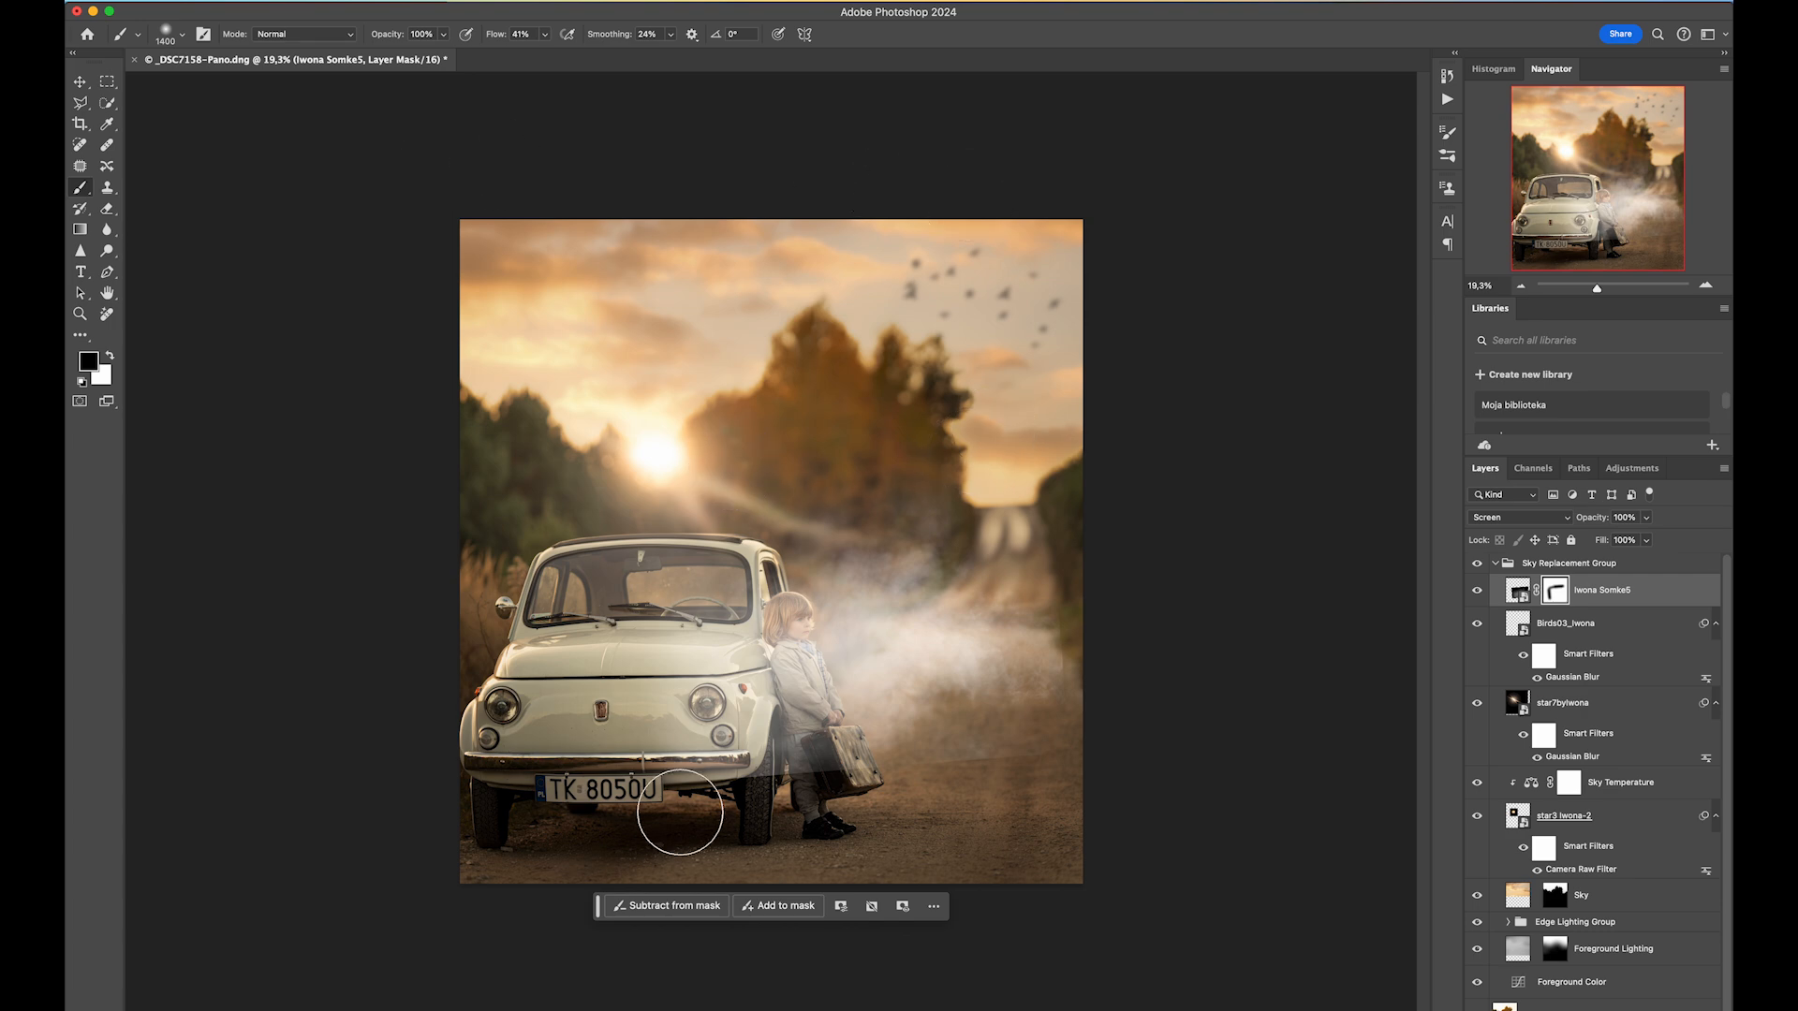
pyautogui.moveTo(1124, 788)
pyautogui.mouseDown()
pyautogui.moveTo(714, 798)
pyautogui.moveTo(740, 796)
pyautogui.mouseUp()
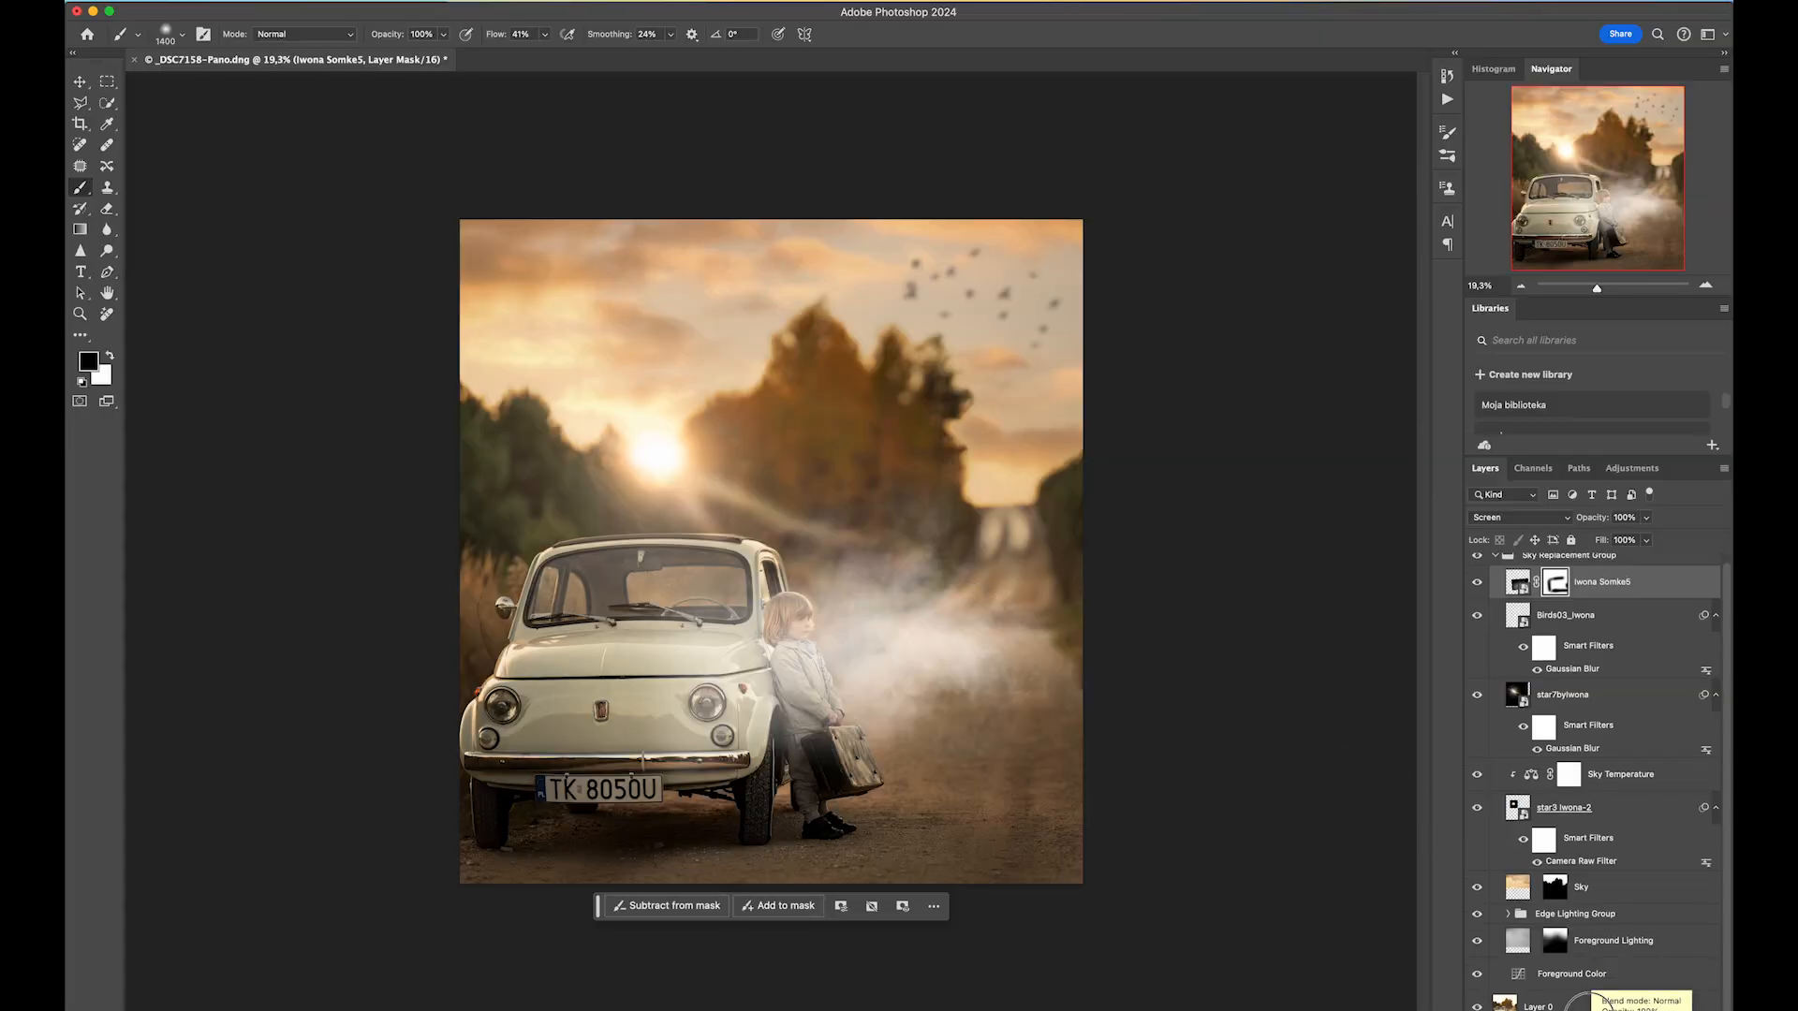
# Select the car and child with Quick Selection on Layer 0, paint the smoke mask inside the selection to clear them, then deselect.
pyautogui.click(1573, 1005)
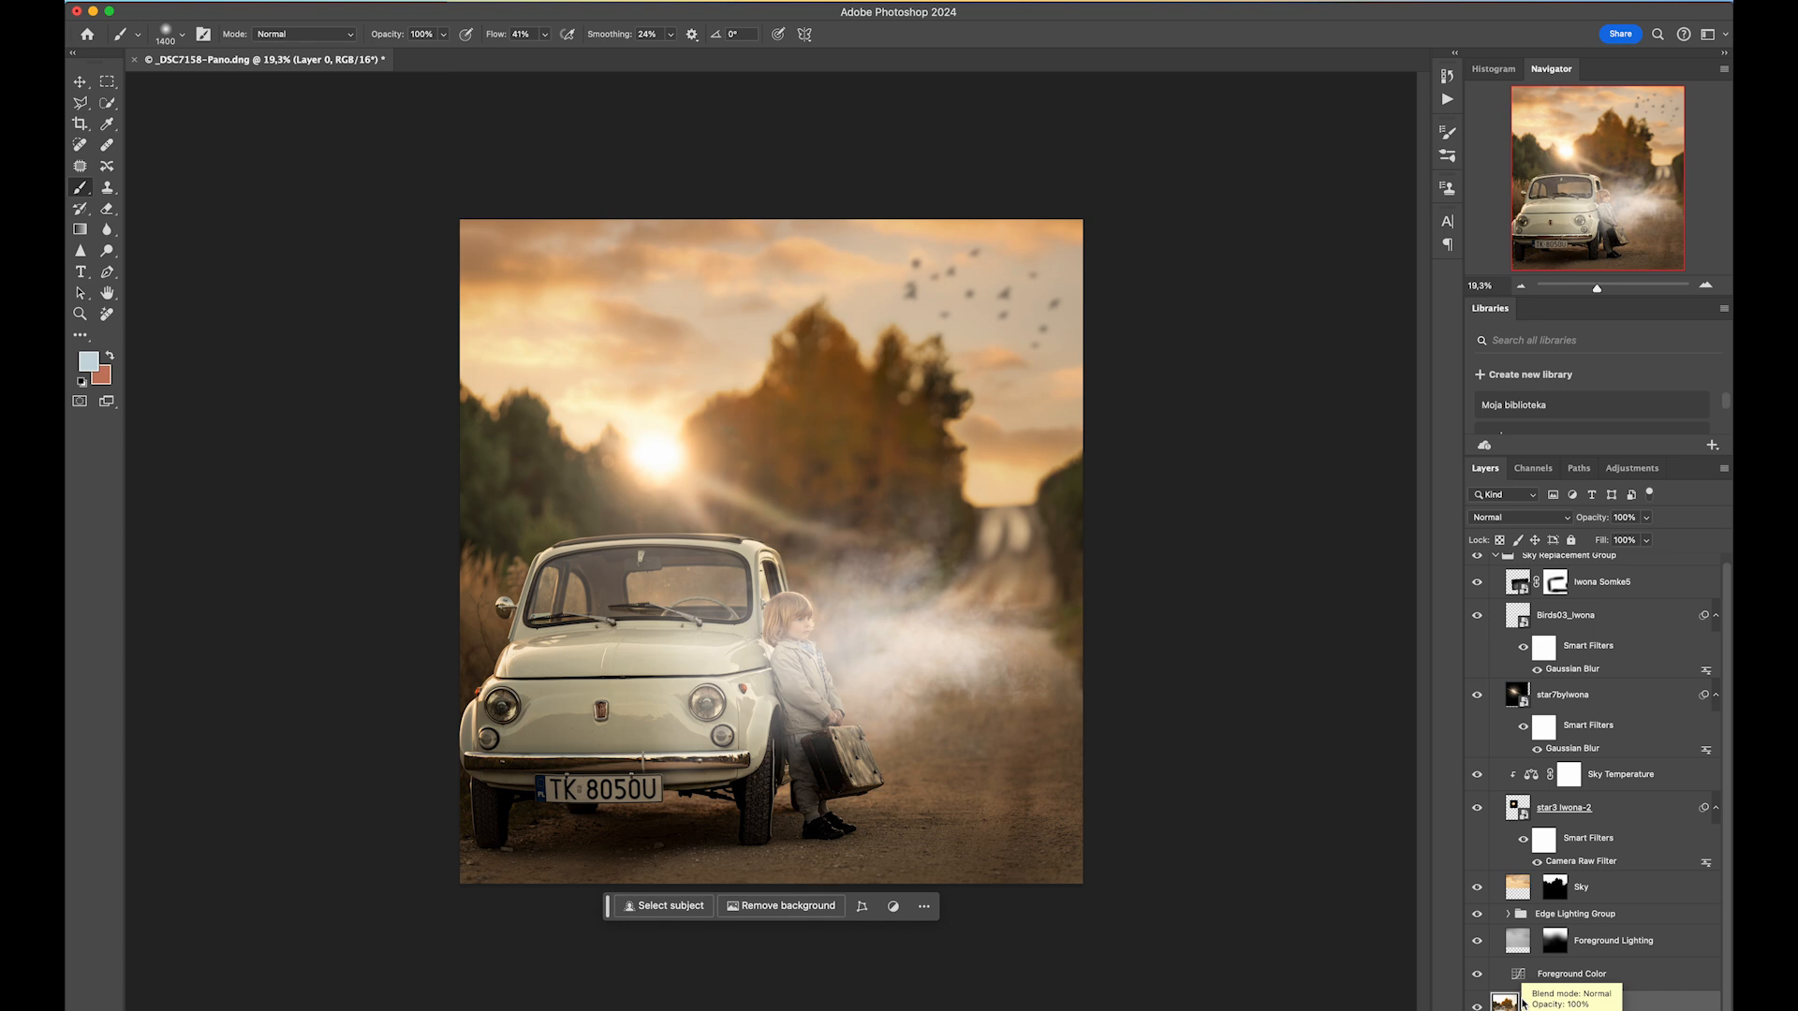
pyautogui.click(108, 109)
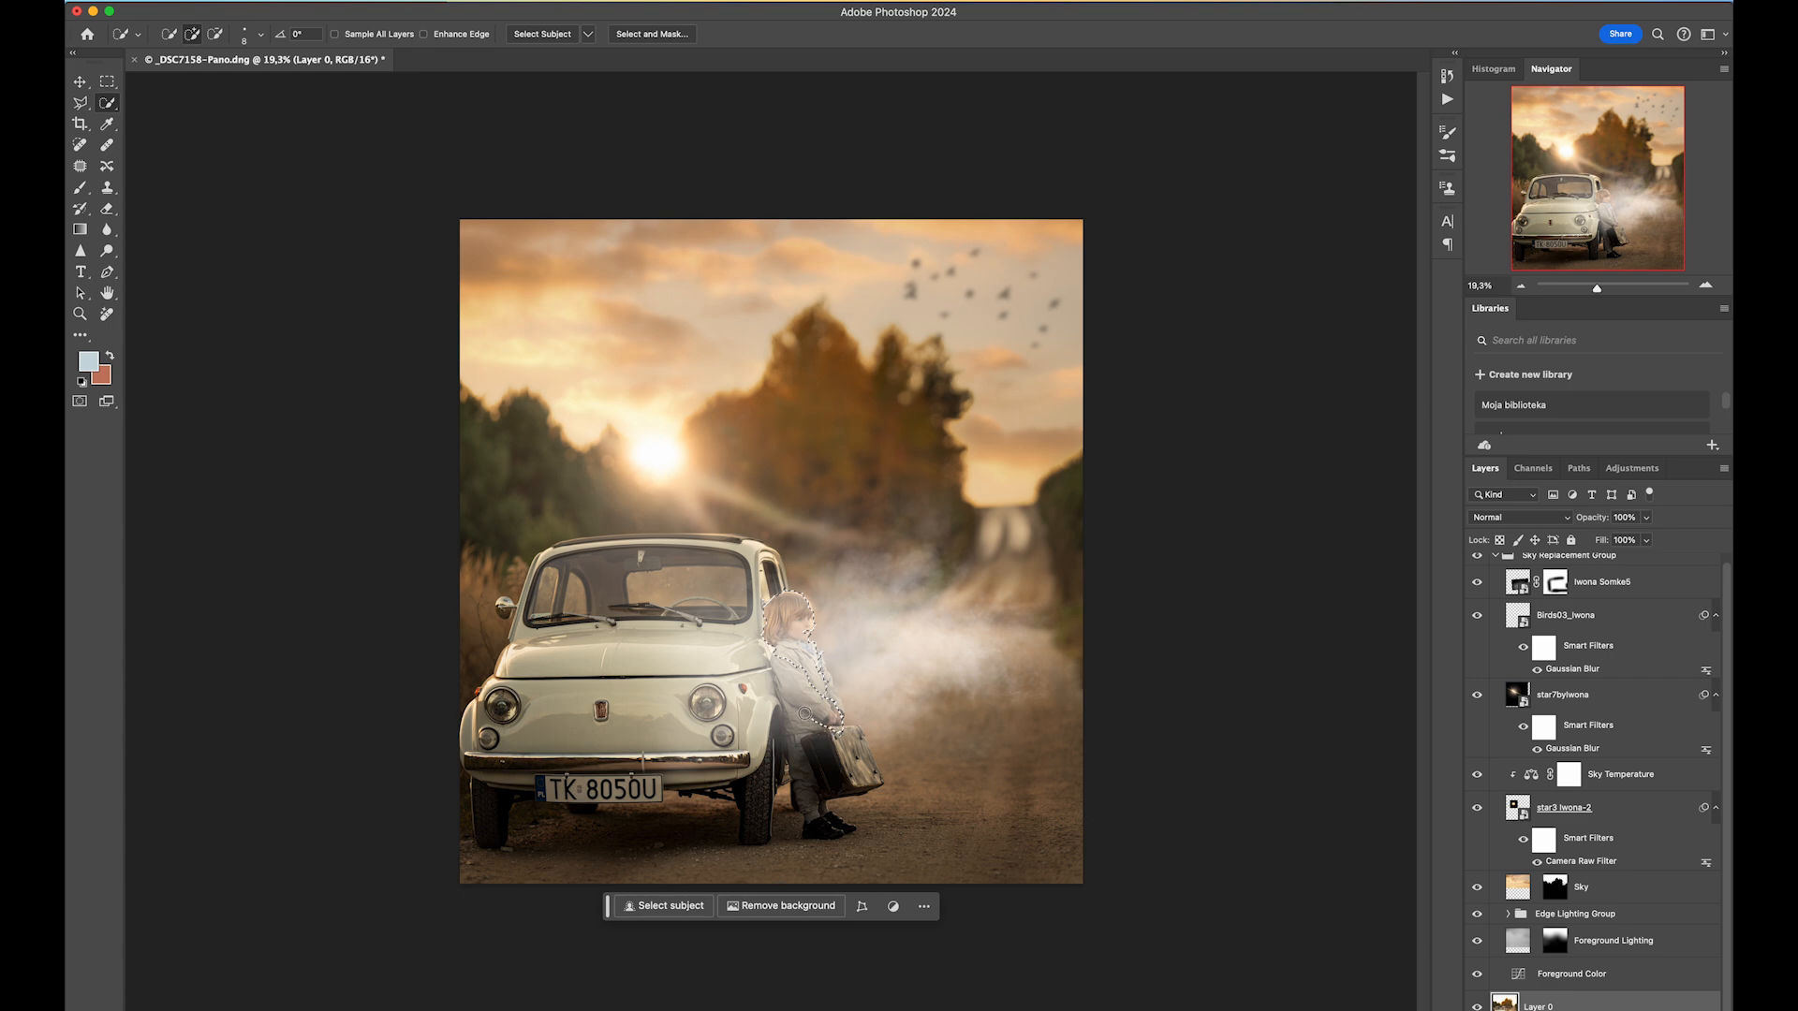
pyautogui.moveTo(797, 672); pyautogui.dragTo(819, 742)
pyautogui.moveTo(762, 670)
pyautogui.mouseDown()
pyautogui.moveTo(724, 644)
pyautogui.moveTo(734, 606)
pyautogui.mouseUp()
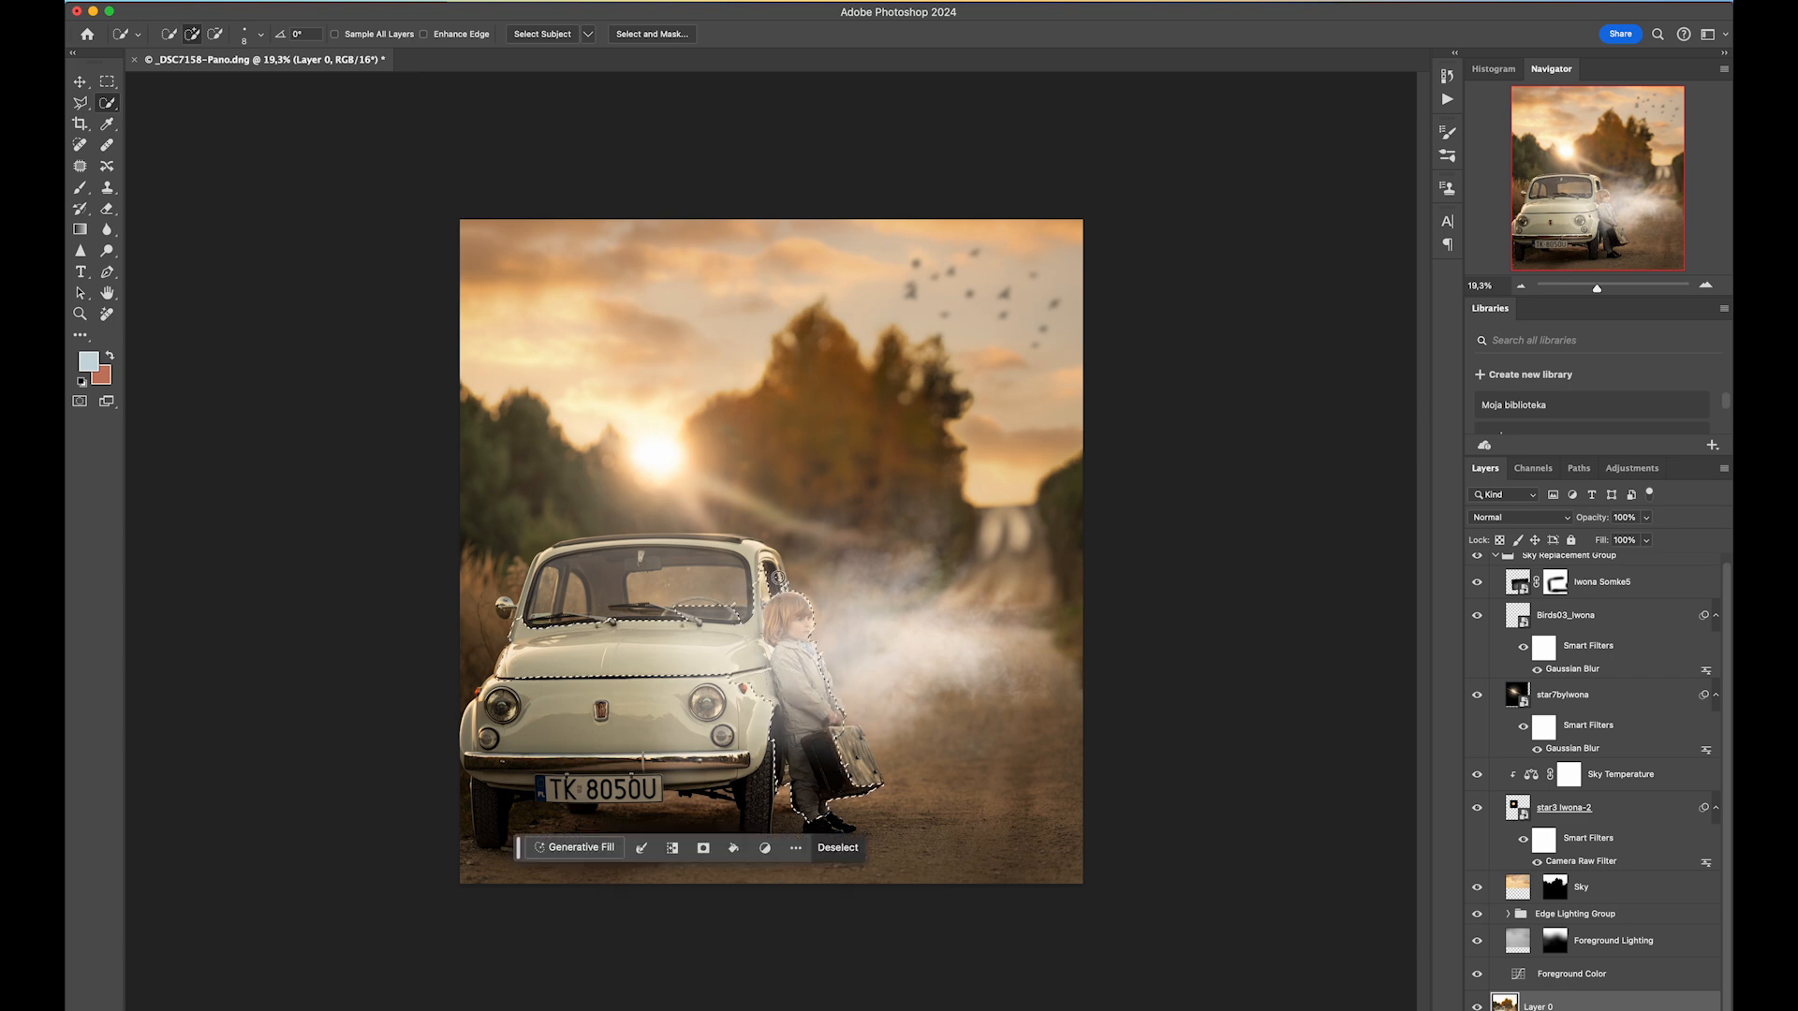
pyautogui.moveTo(771, 561)
pyautogui.mouseDown()
pyautogui.moveTo(753, 548)
pyautogui.moveTo(626, 591)
pyautogui.moveTo(733, 753)
pyautogui.moveTo(673, 736)
pyautogui.mouseUp()
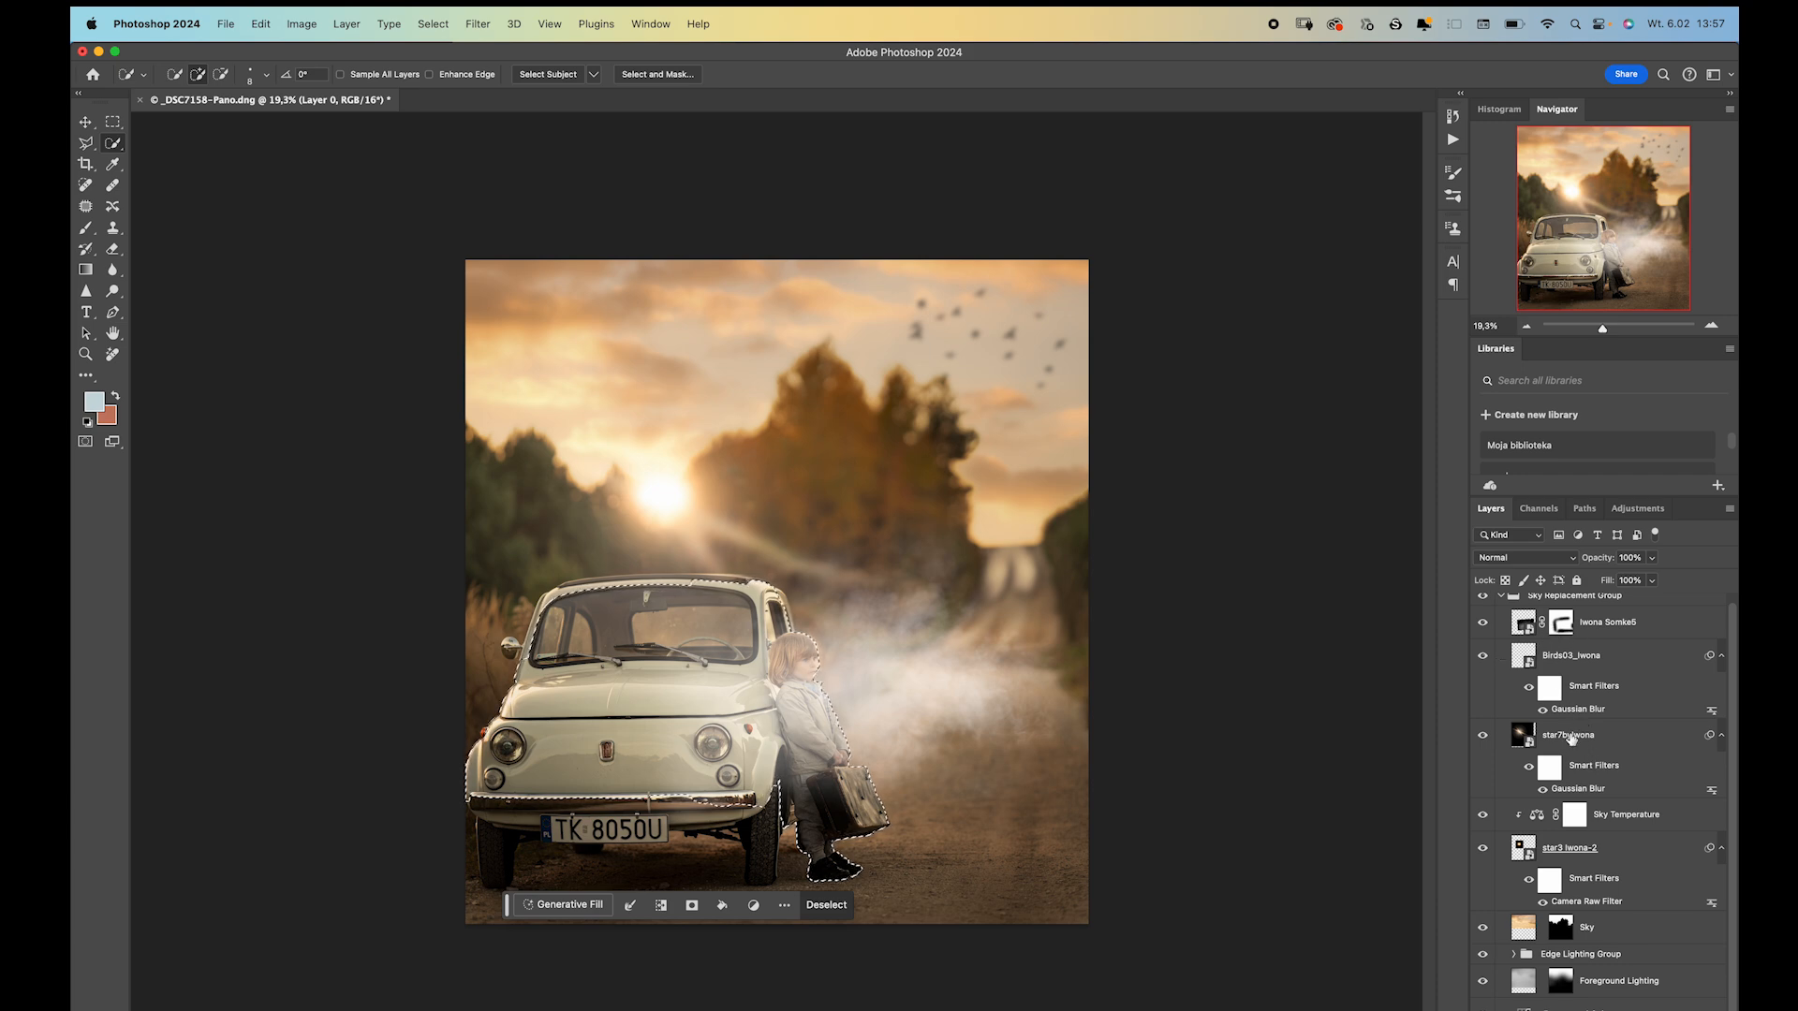
pyautogui.click(1561, 623)
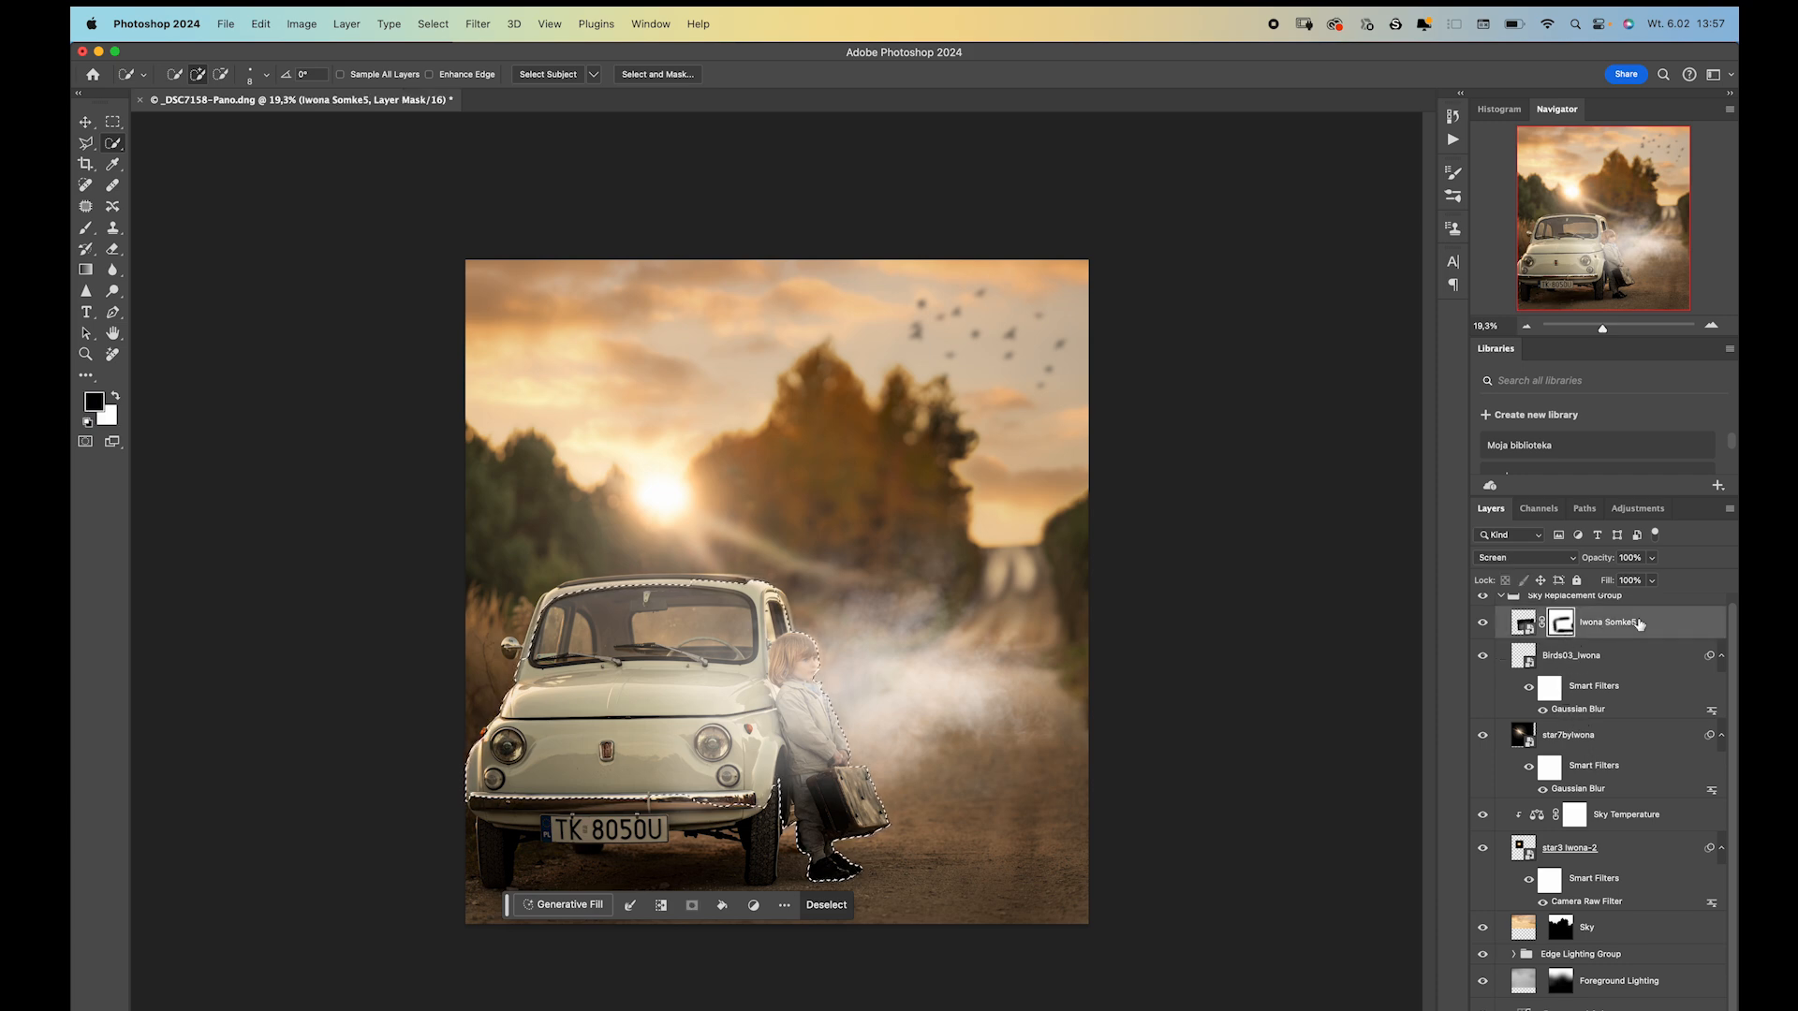
pyautogui.click(85, 228)
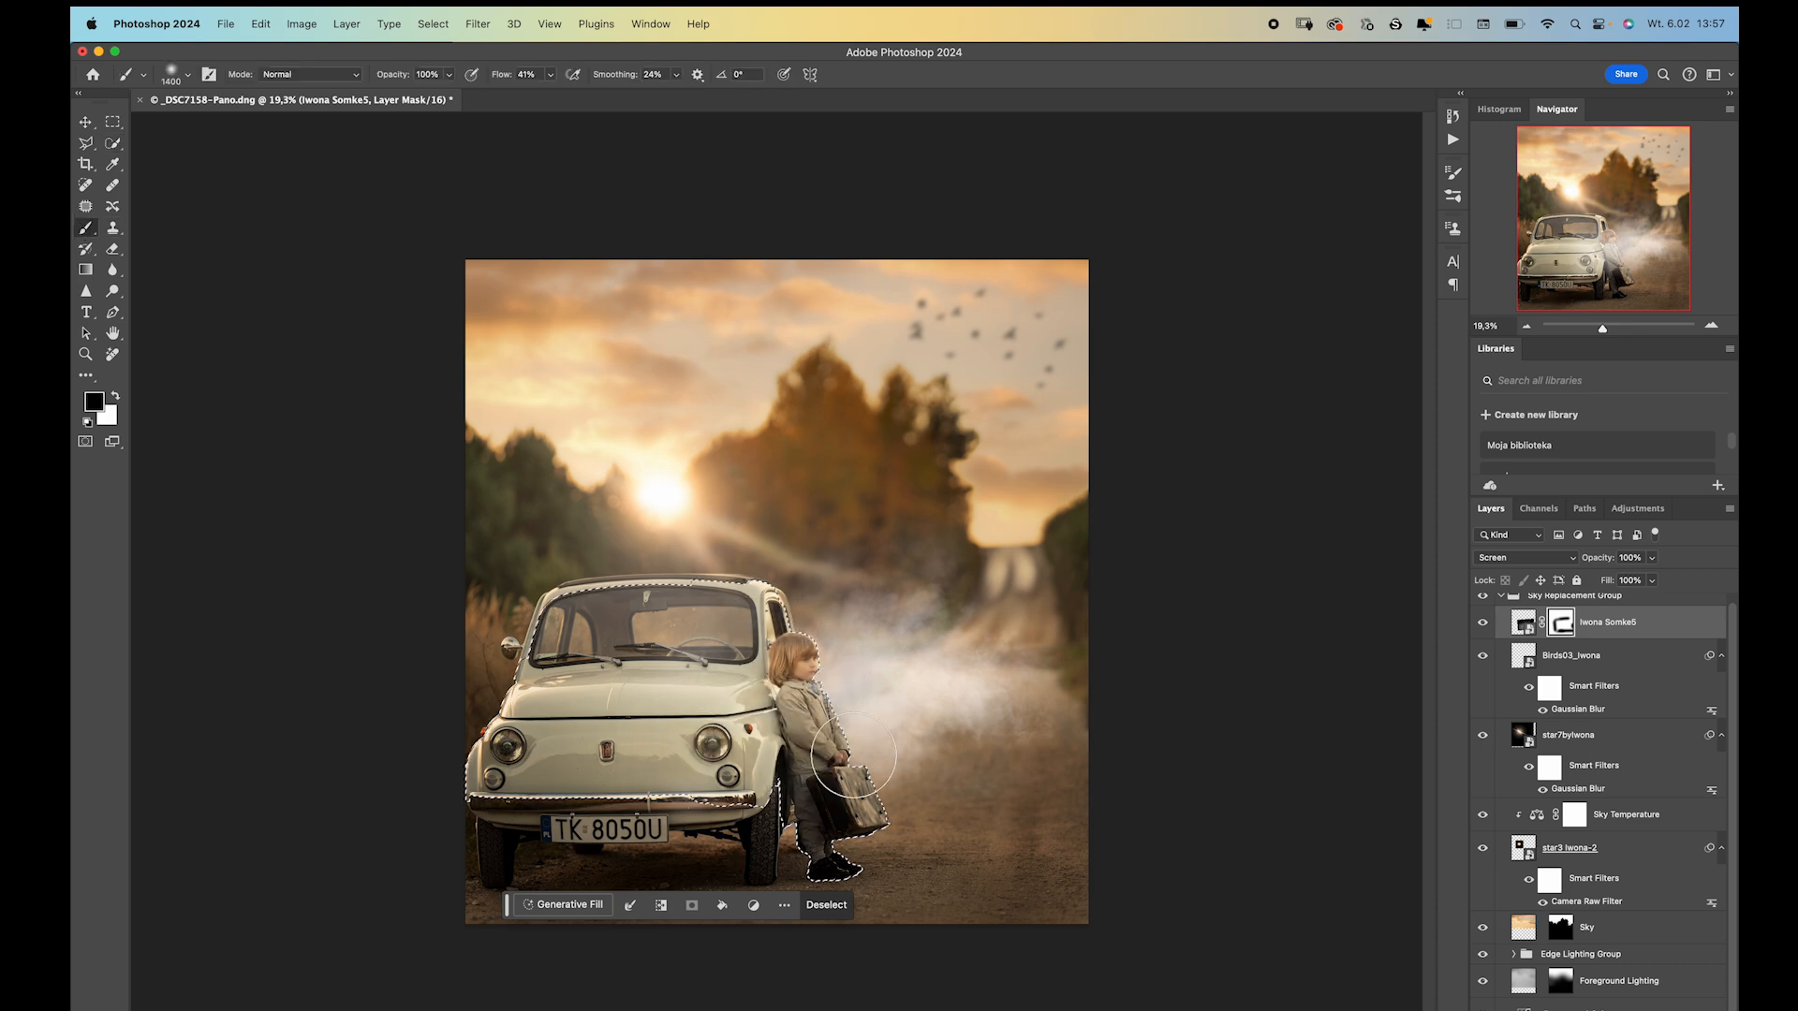
pyautogui.moveTo(792, 644); pyautogui.dragTo(798, 643)
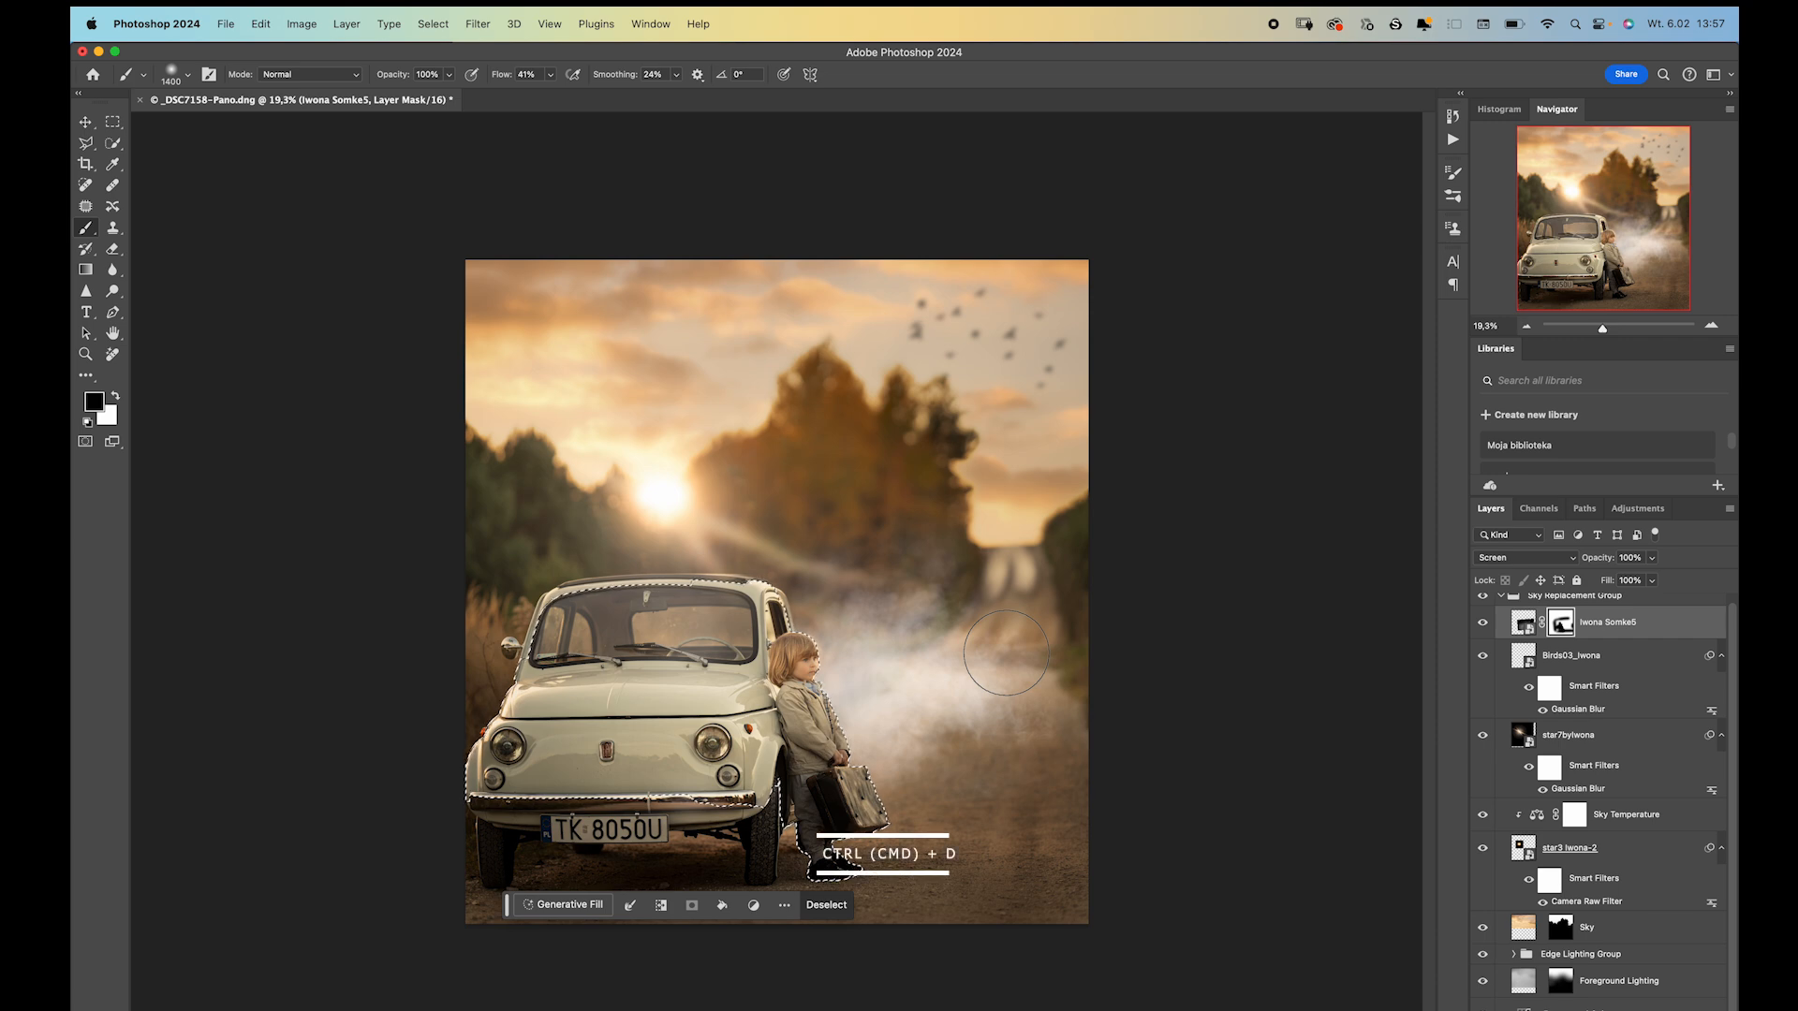
pyautogui.press('x')
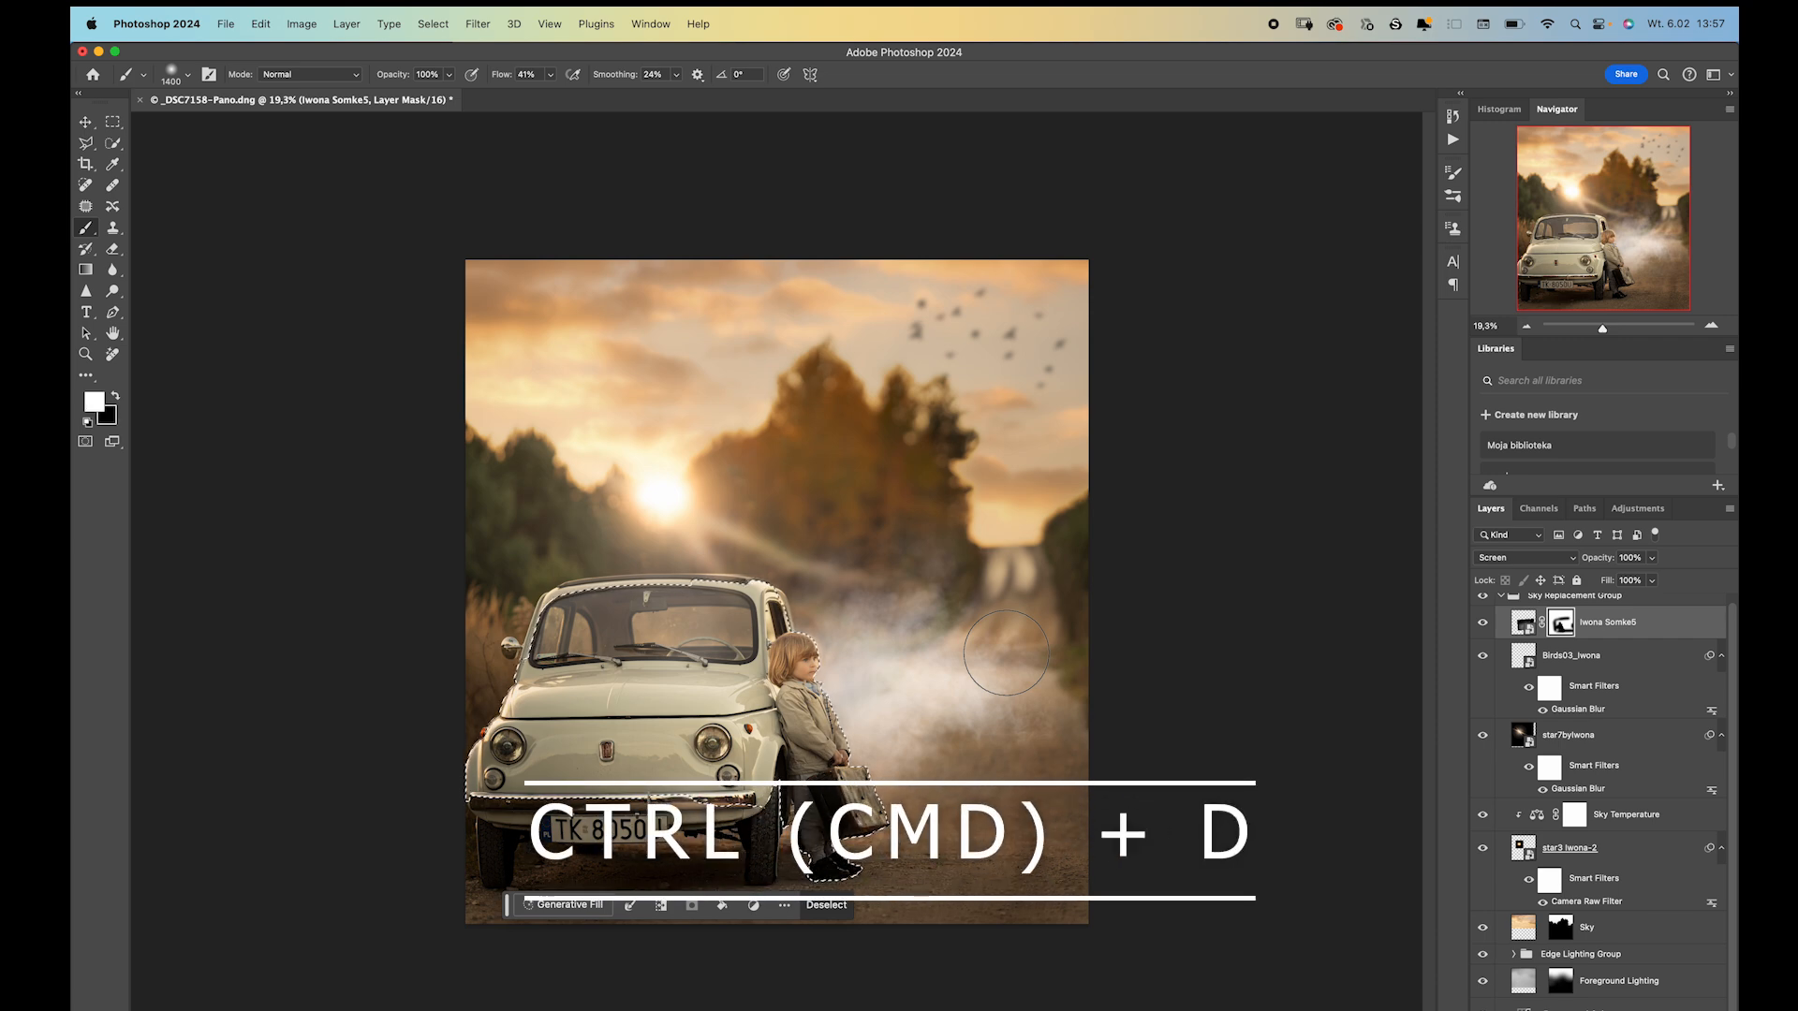
pyautogui.press('super+d')
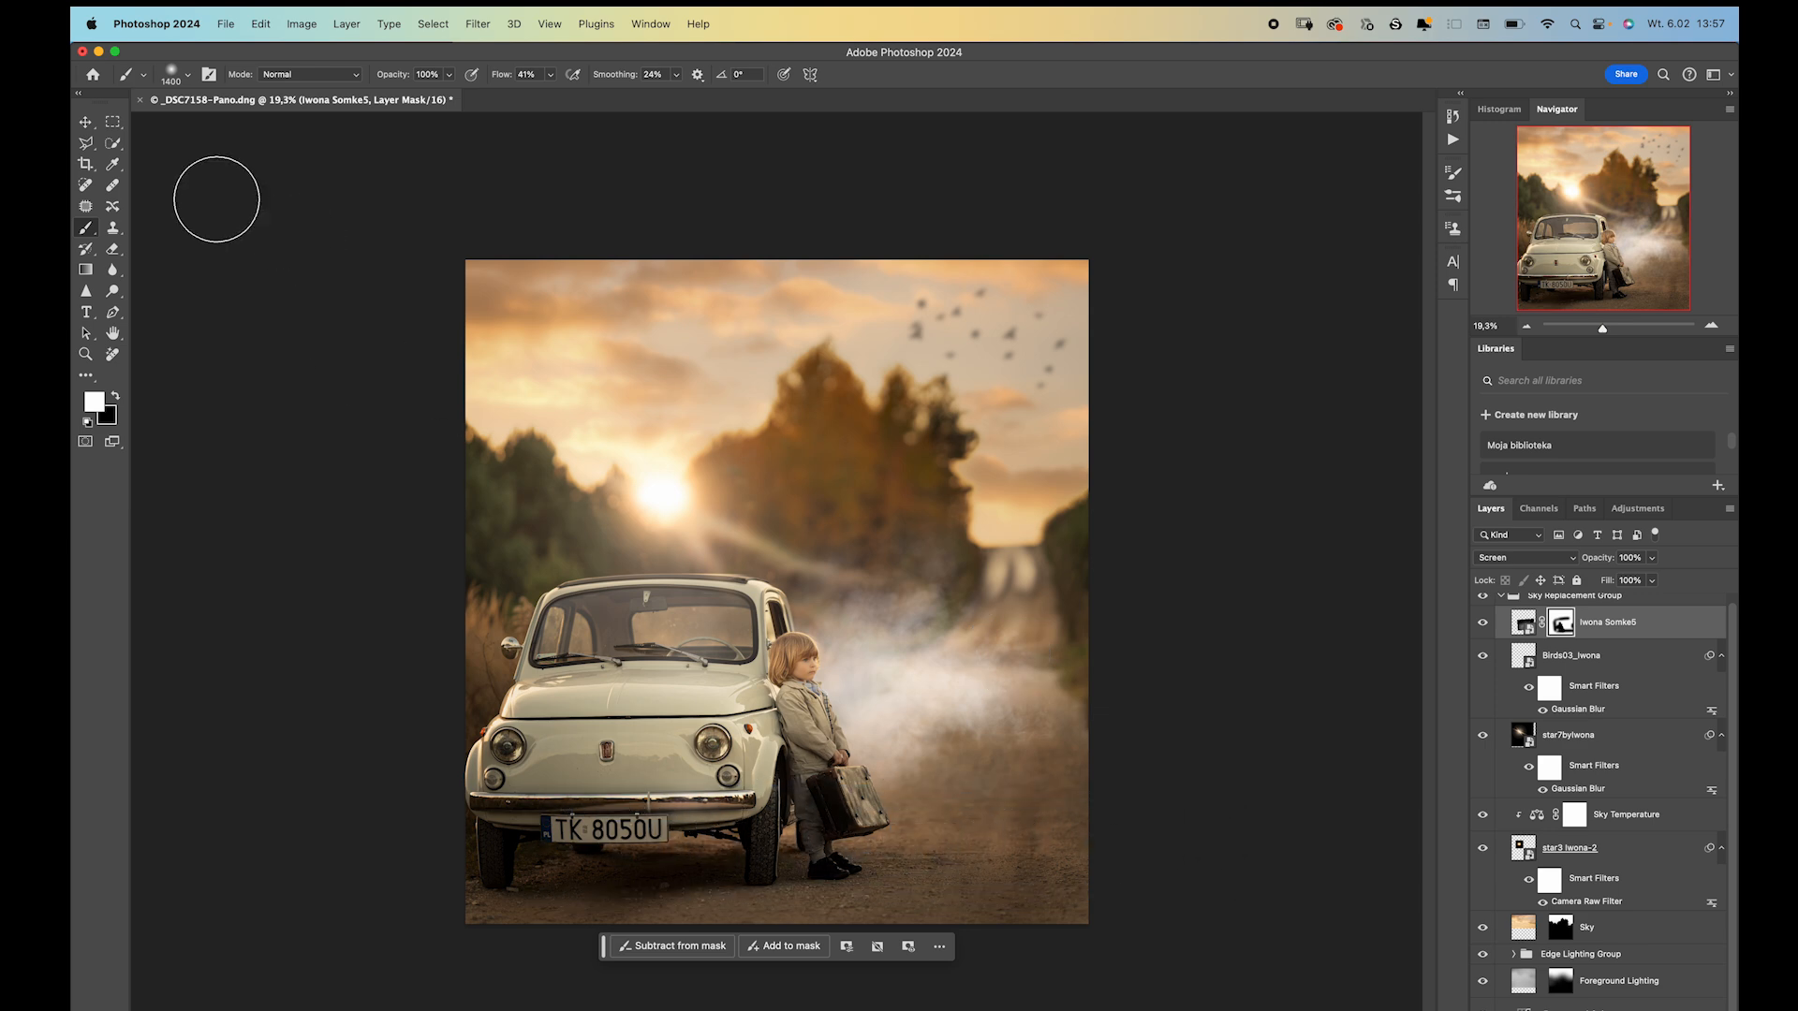
# Apply a Camera Raw Filter to the smoke layer with Temperature set to +40.
pyautogui.click(82, 125)
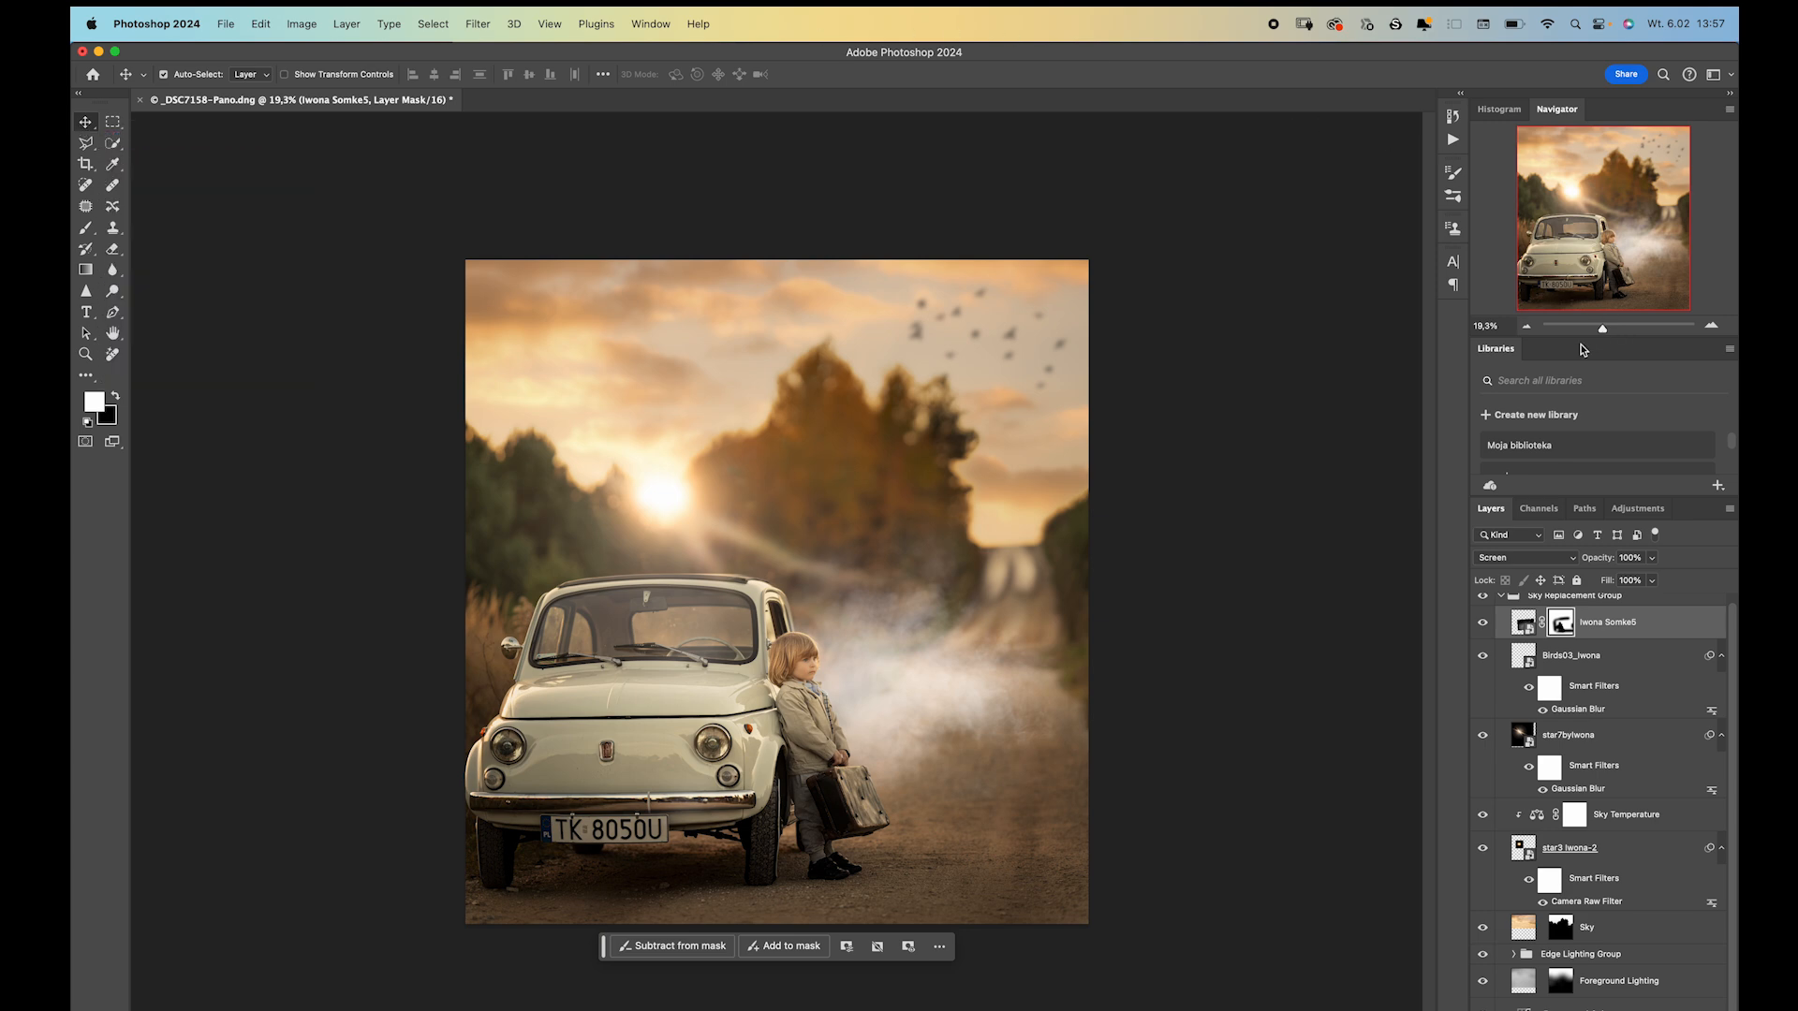
pyautogui.click(1511, 630)
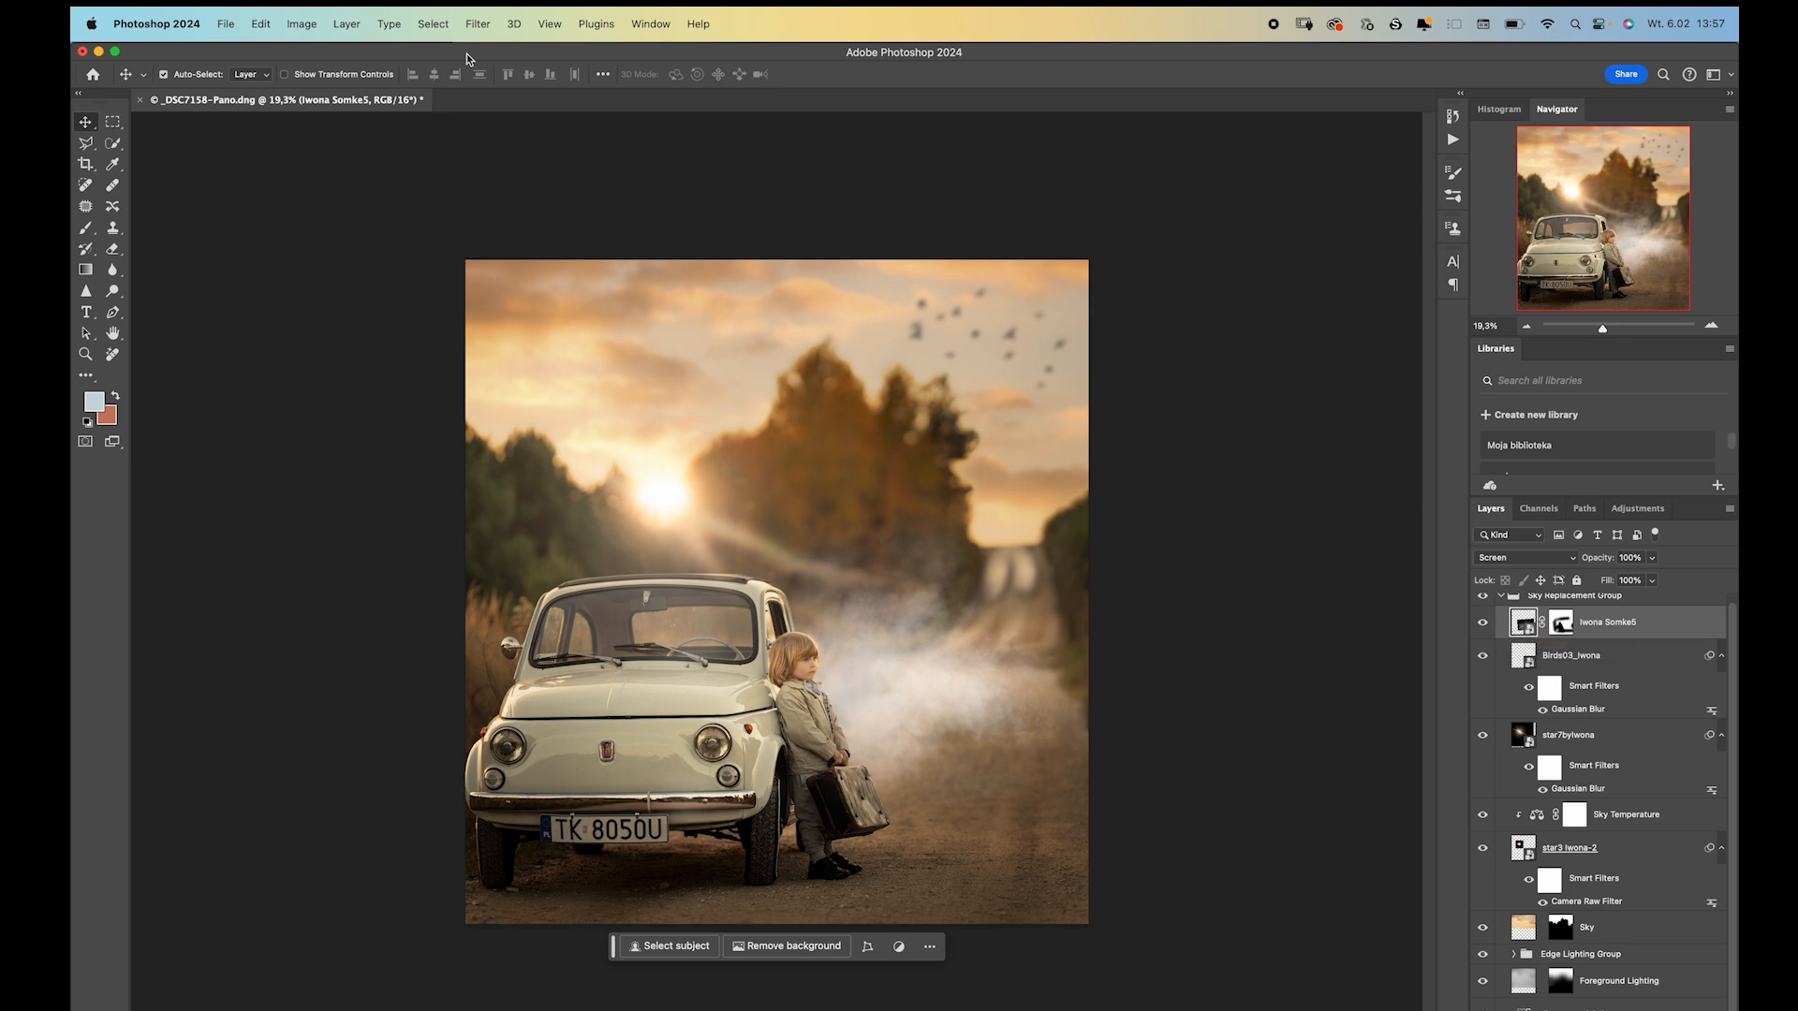
pyautogui.click(477, 24)
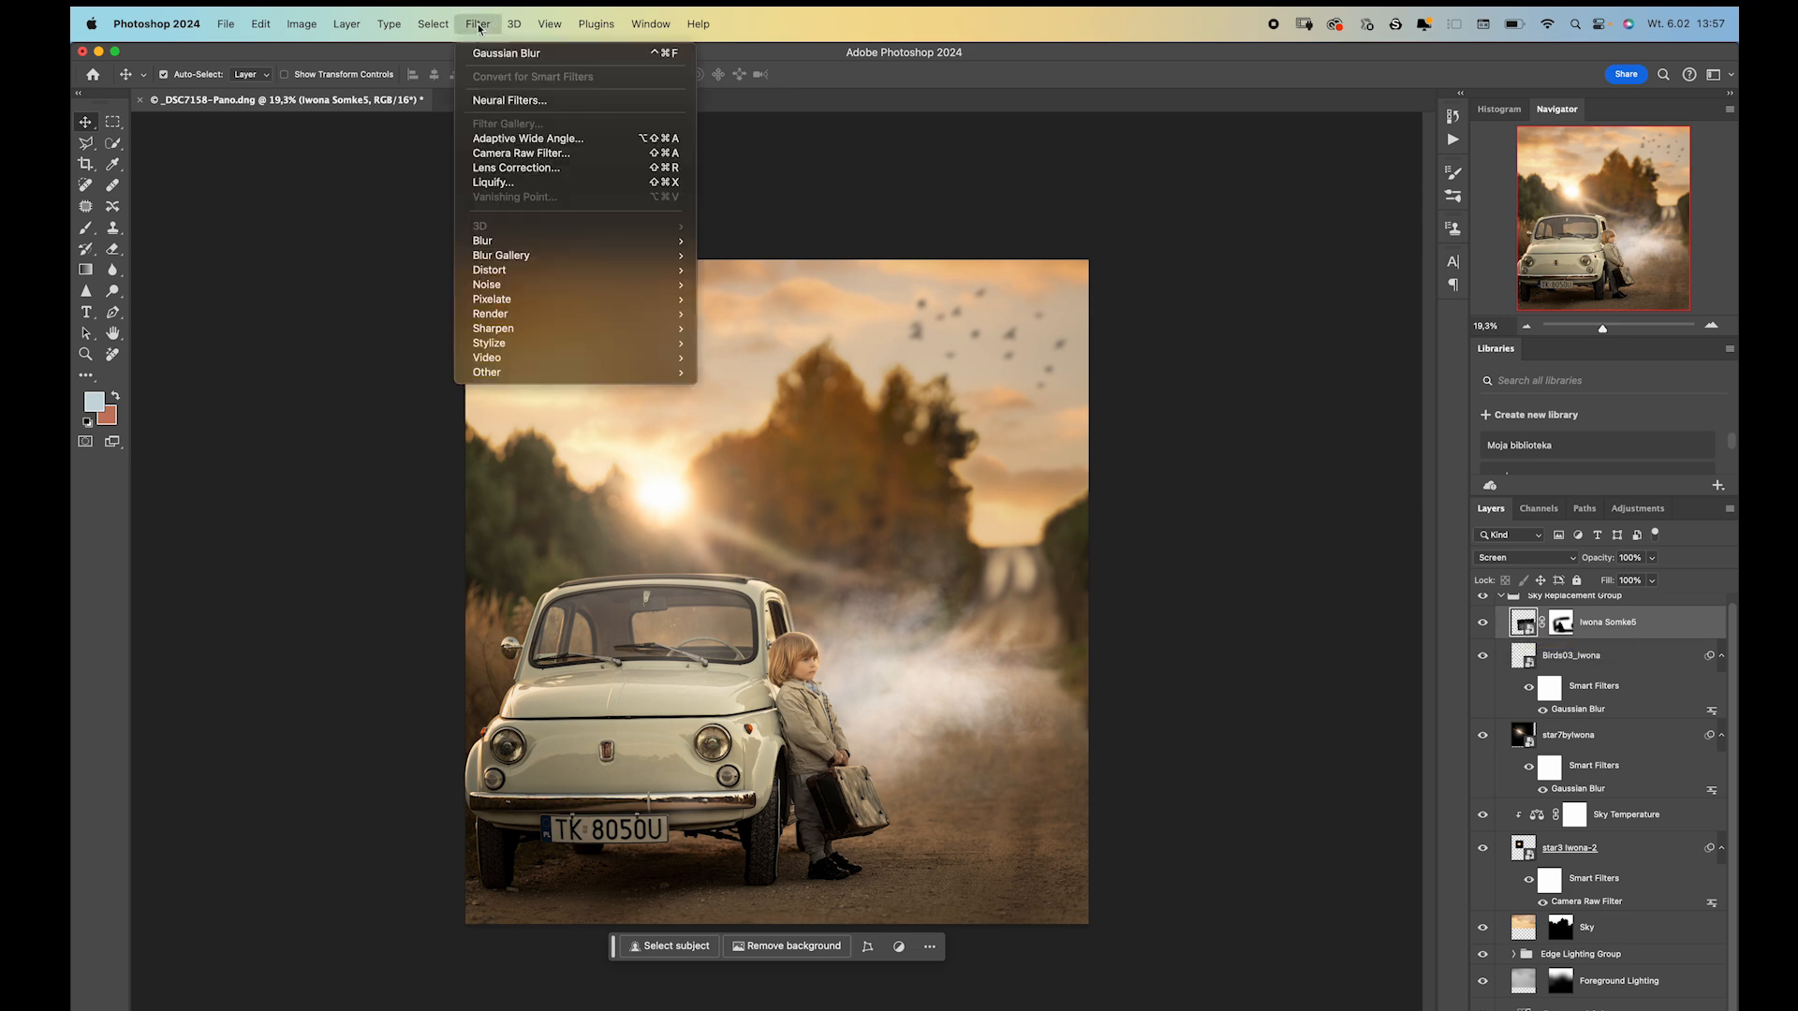
pyautogui.click(504, 154)
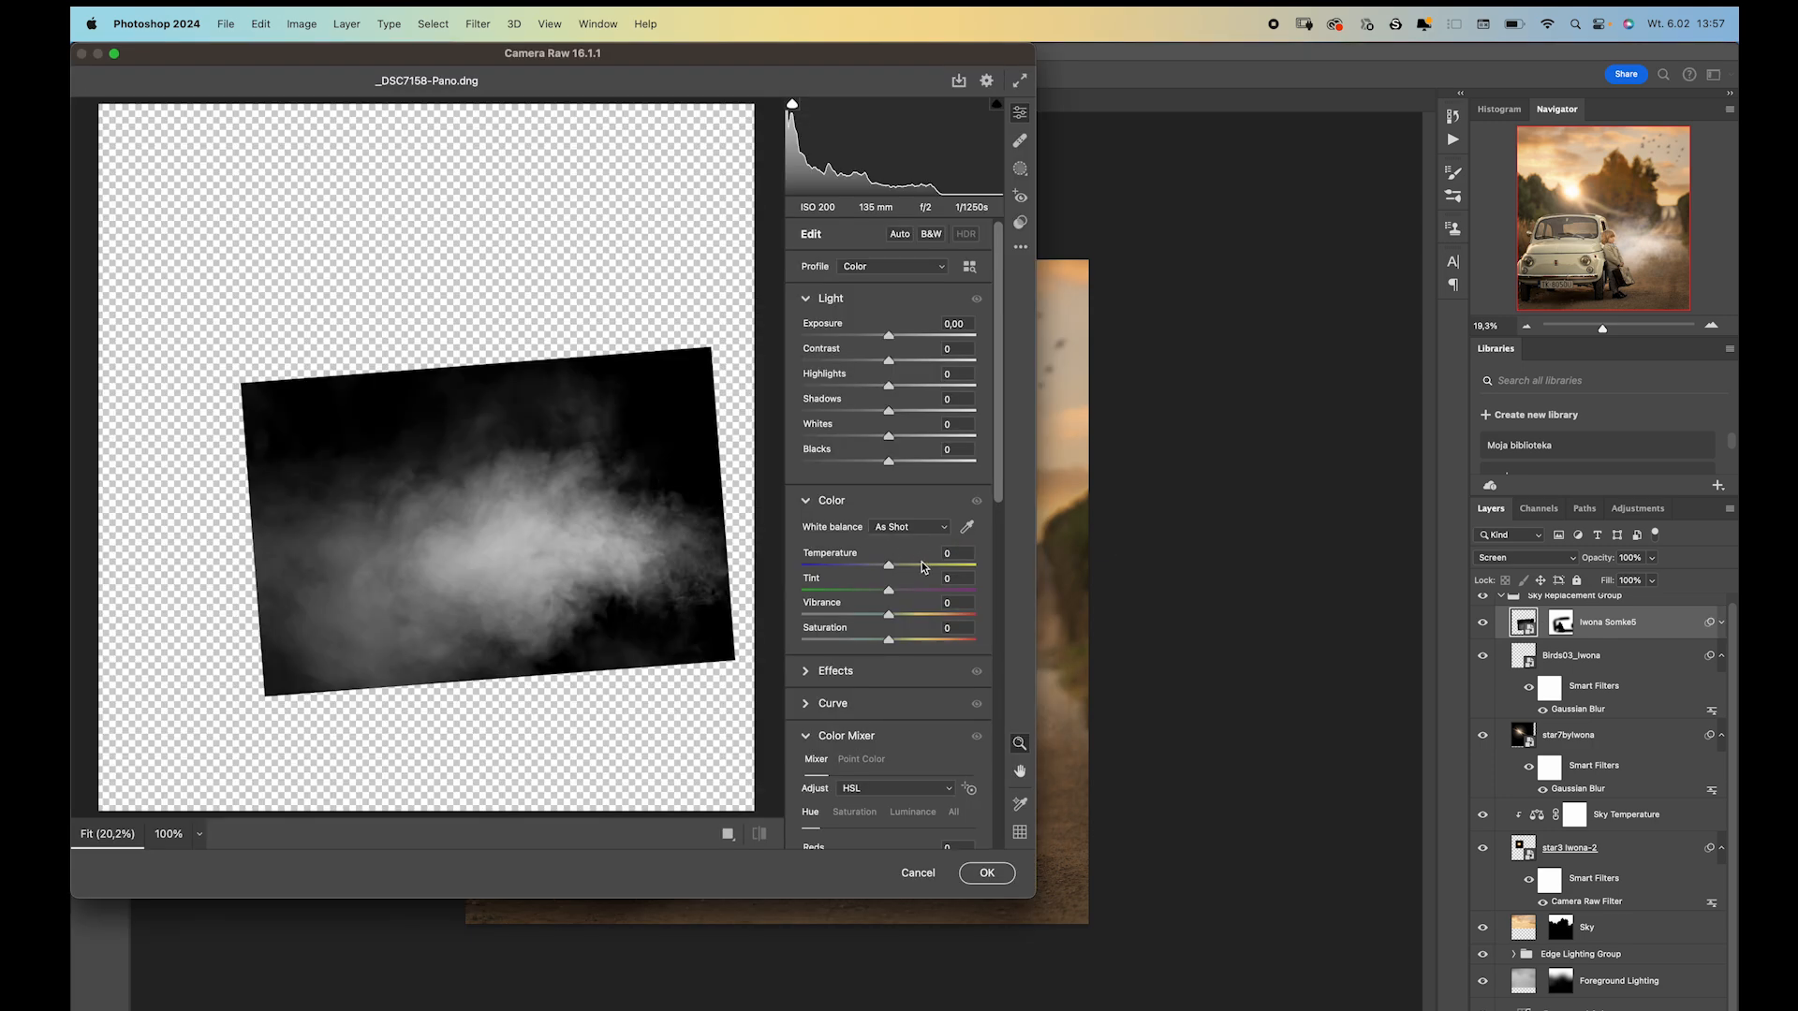
pyautogui.click(922, 565)
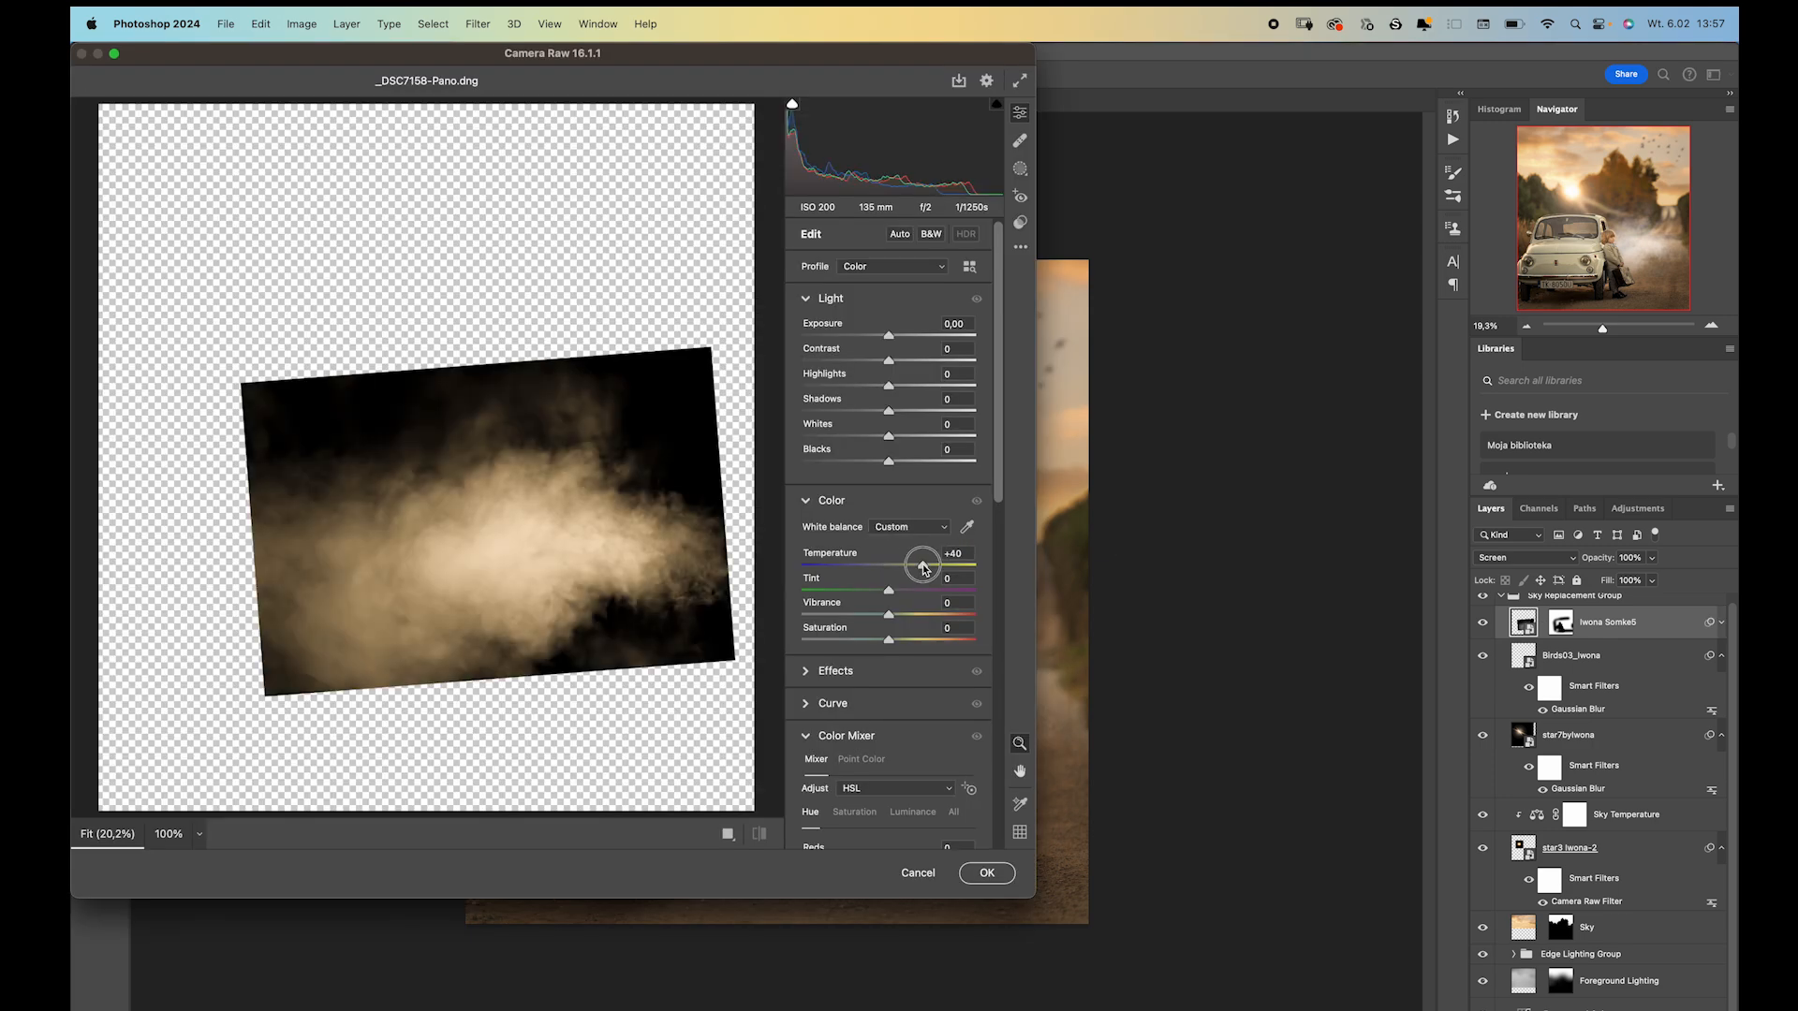
pyautogui.click(979, 870)
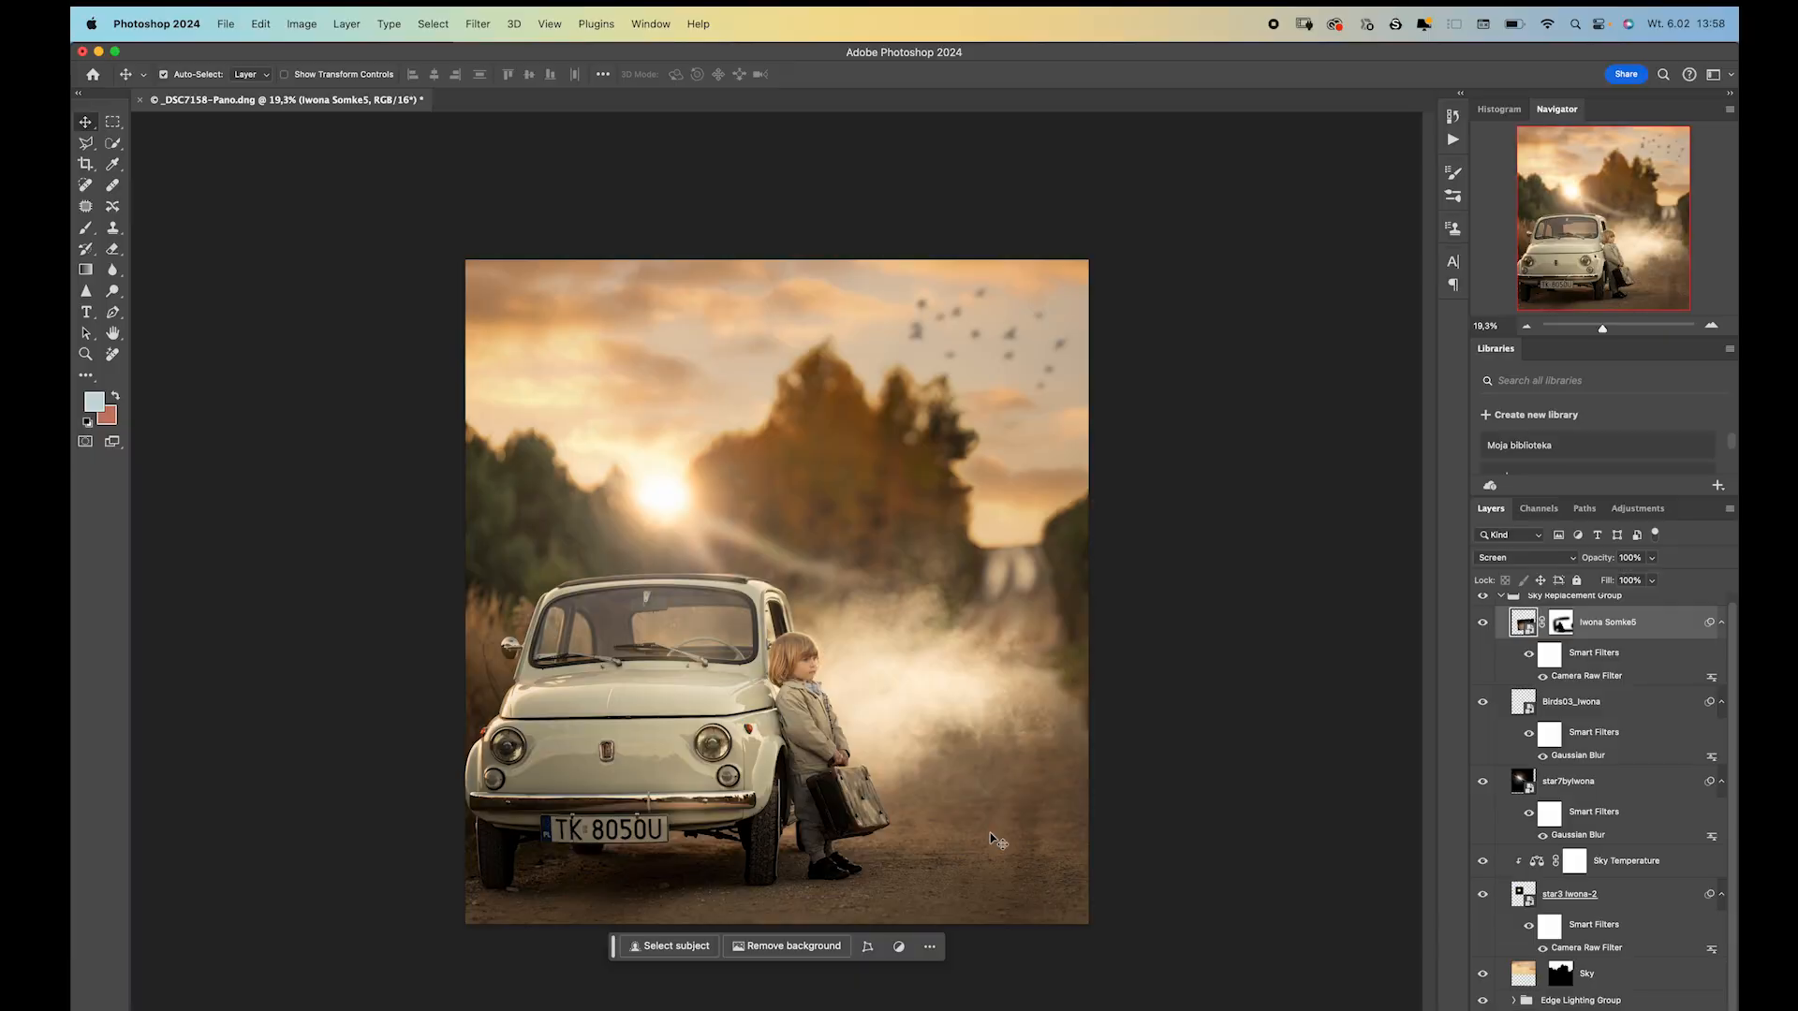
# Apply a Gaussian Blur with a 30.3 pixel radius to the smoke layer.
pyautogui.click(477, 23)
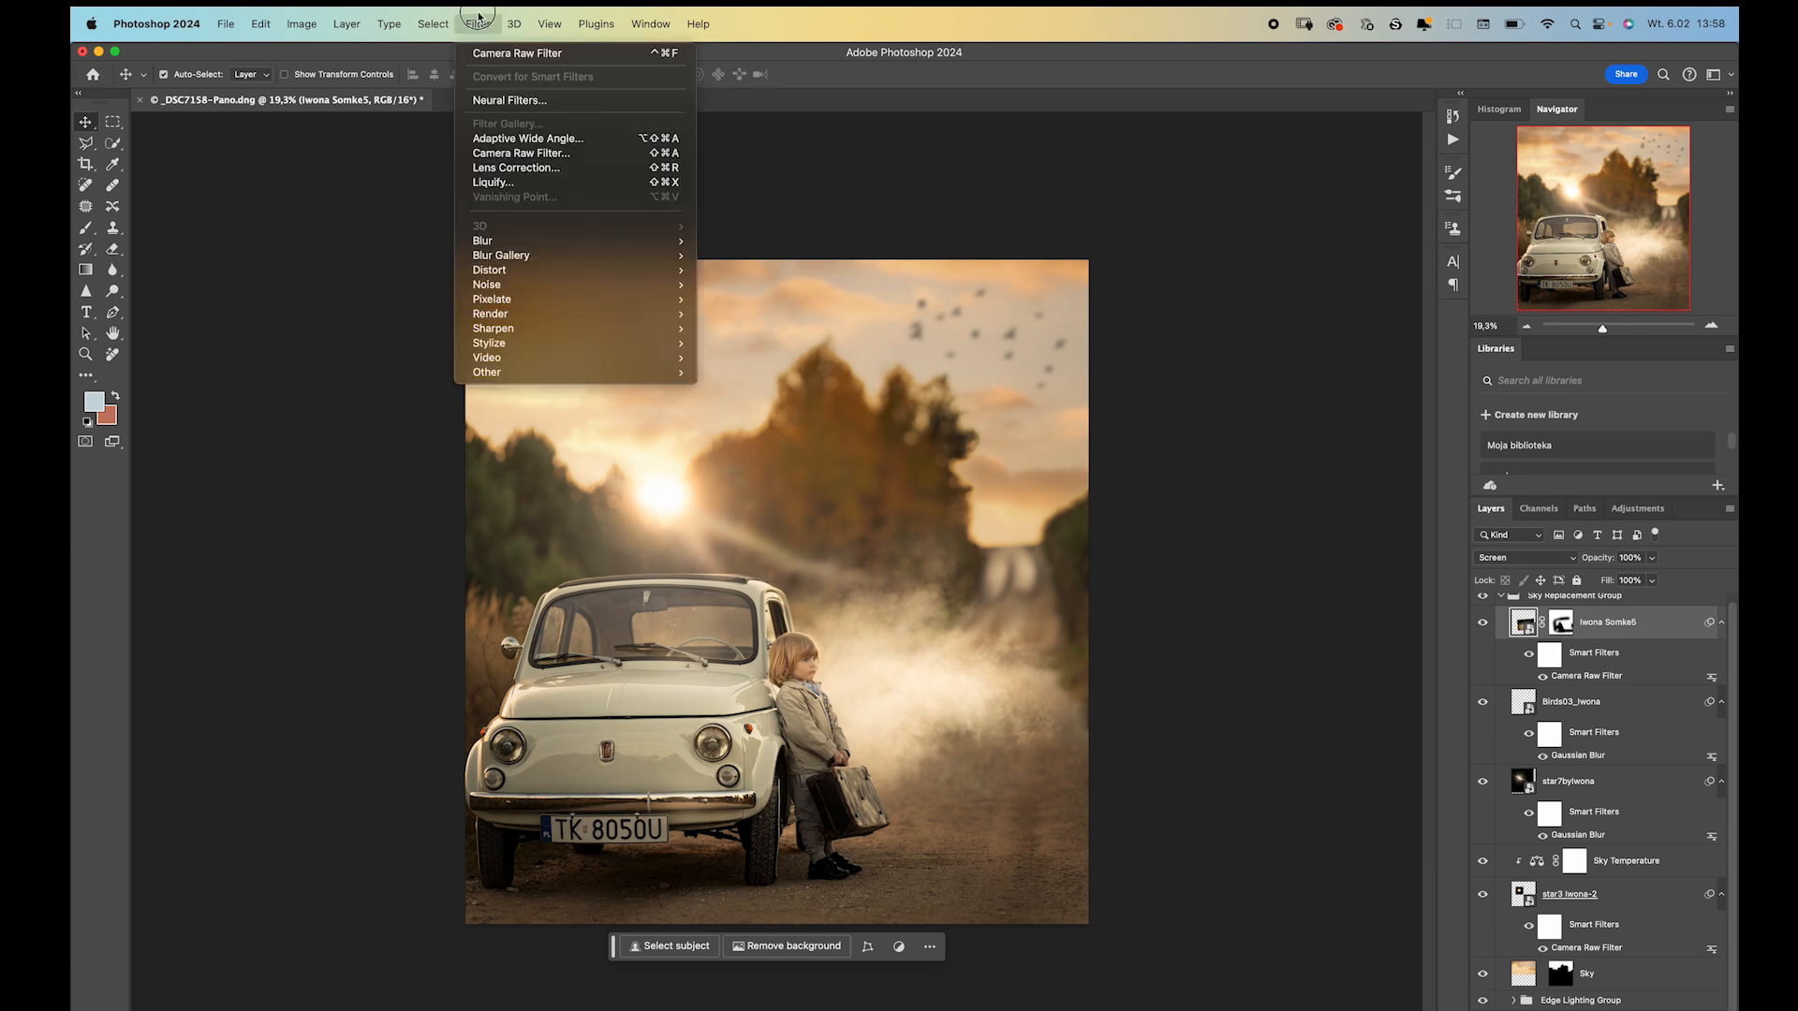
pyautogui.moveTo(539, 241)
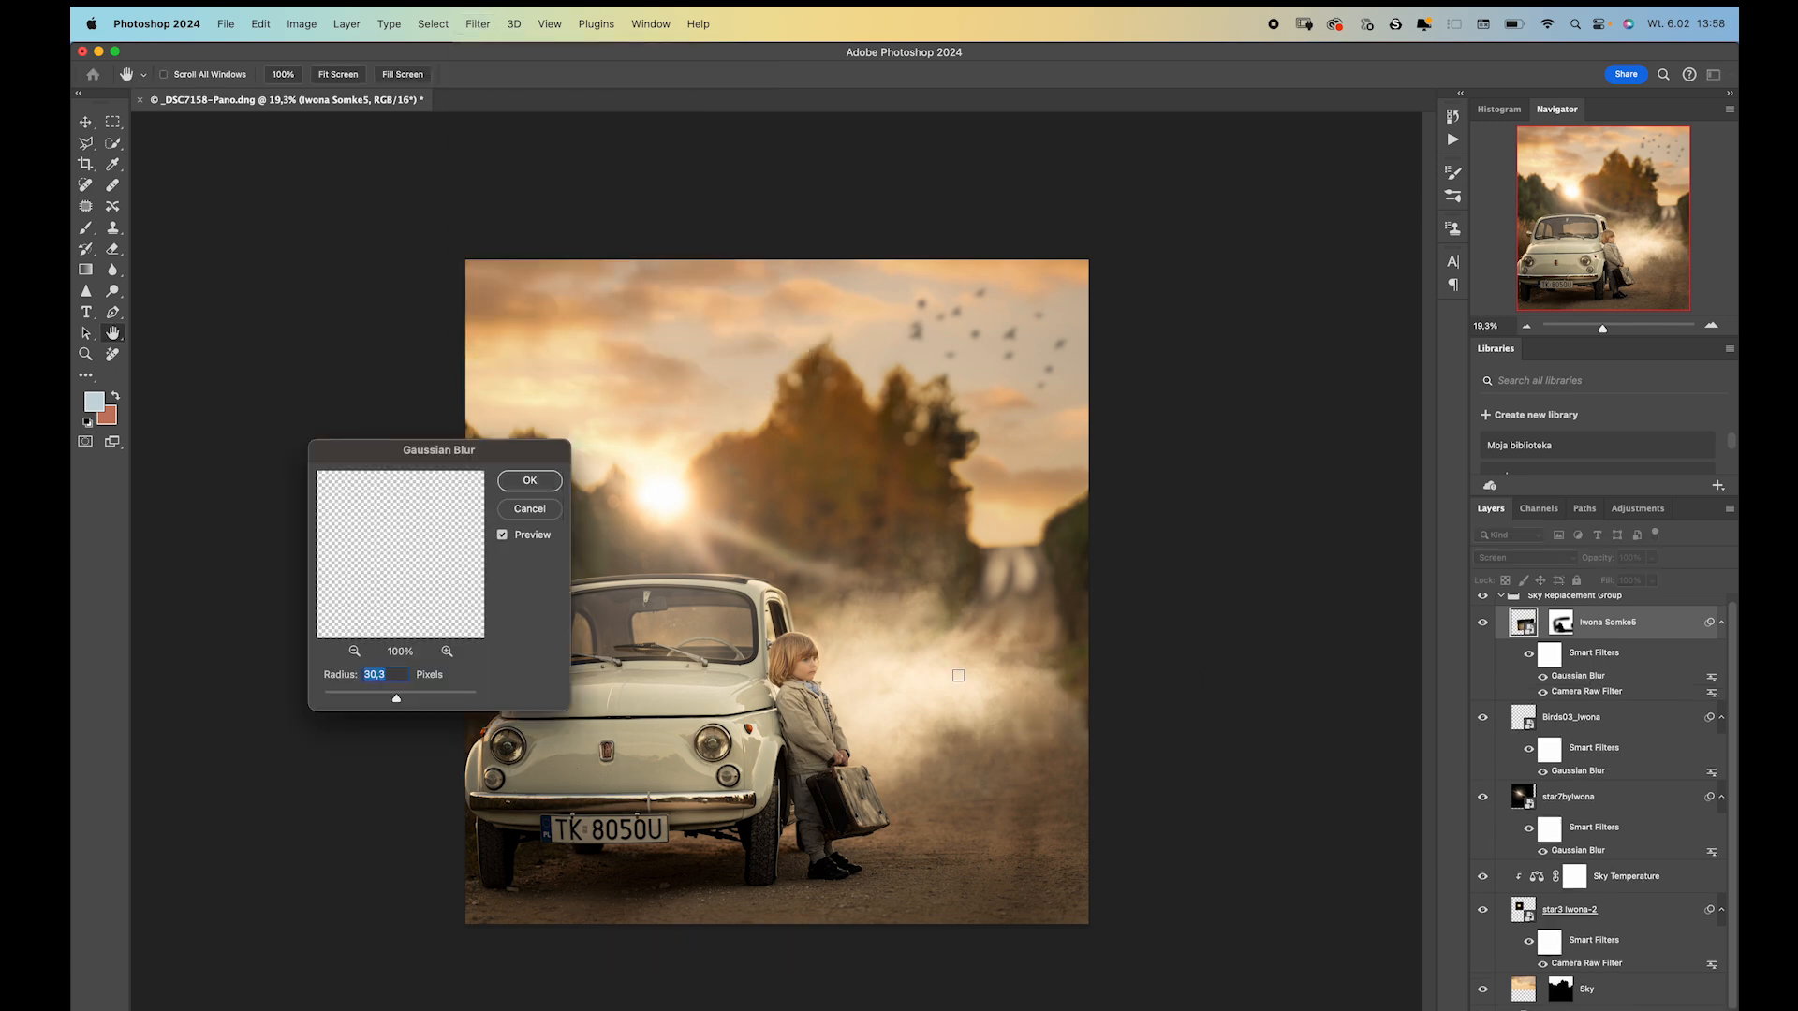
pyautogui.click(511, 488)
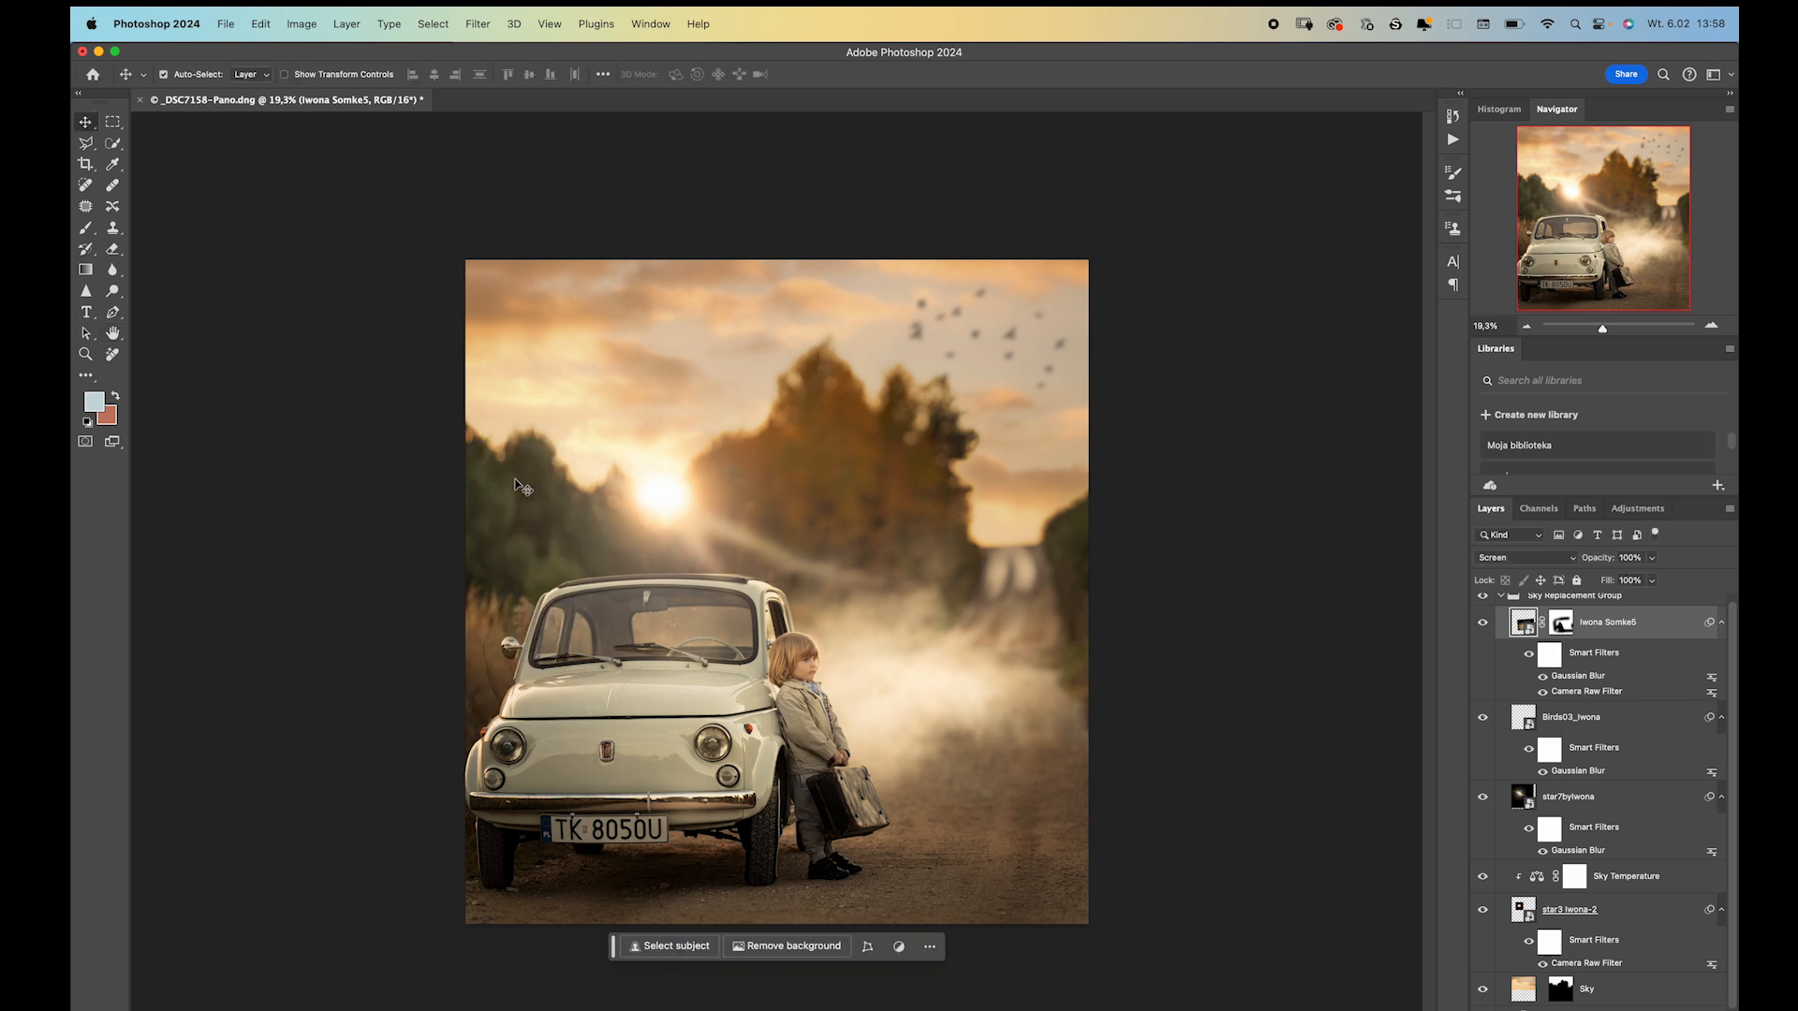
# Lower the smoke layer's opacity with its slider.
pyautogui.click(1652, 560)
pyautogui.moveTo(1656, 577); pyautogui.dragTo(1629, 582)
pyautogui.click(1248, 698)
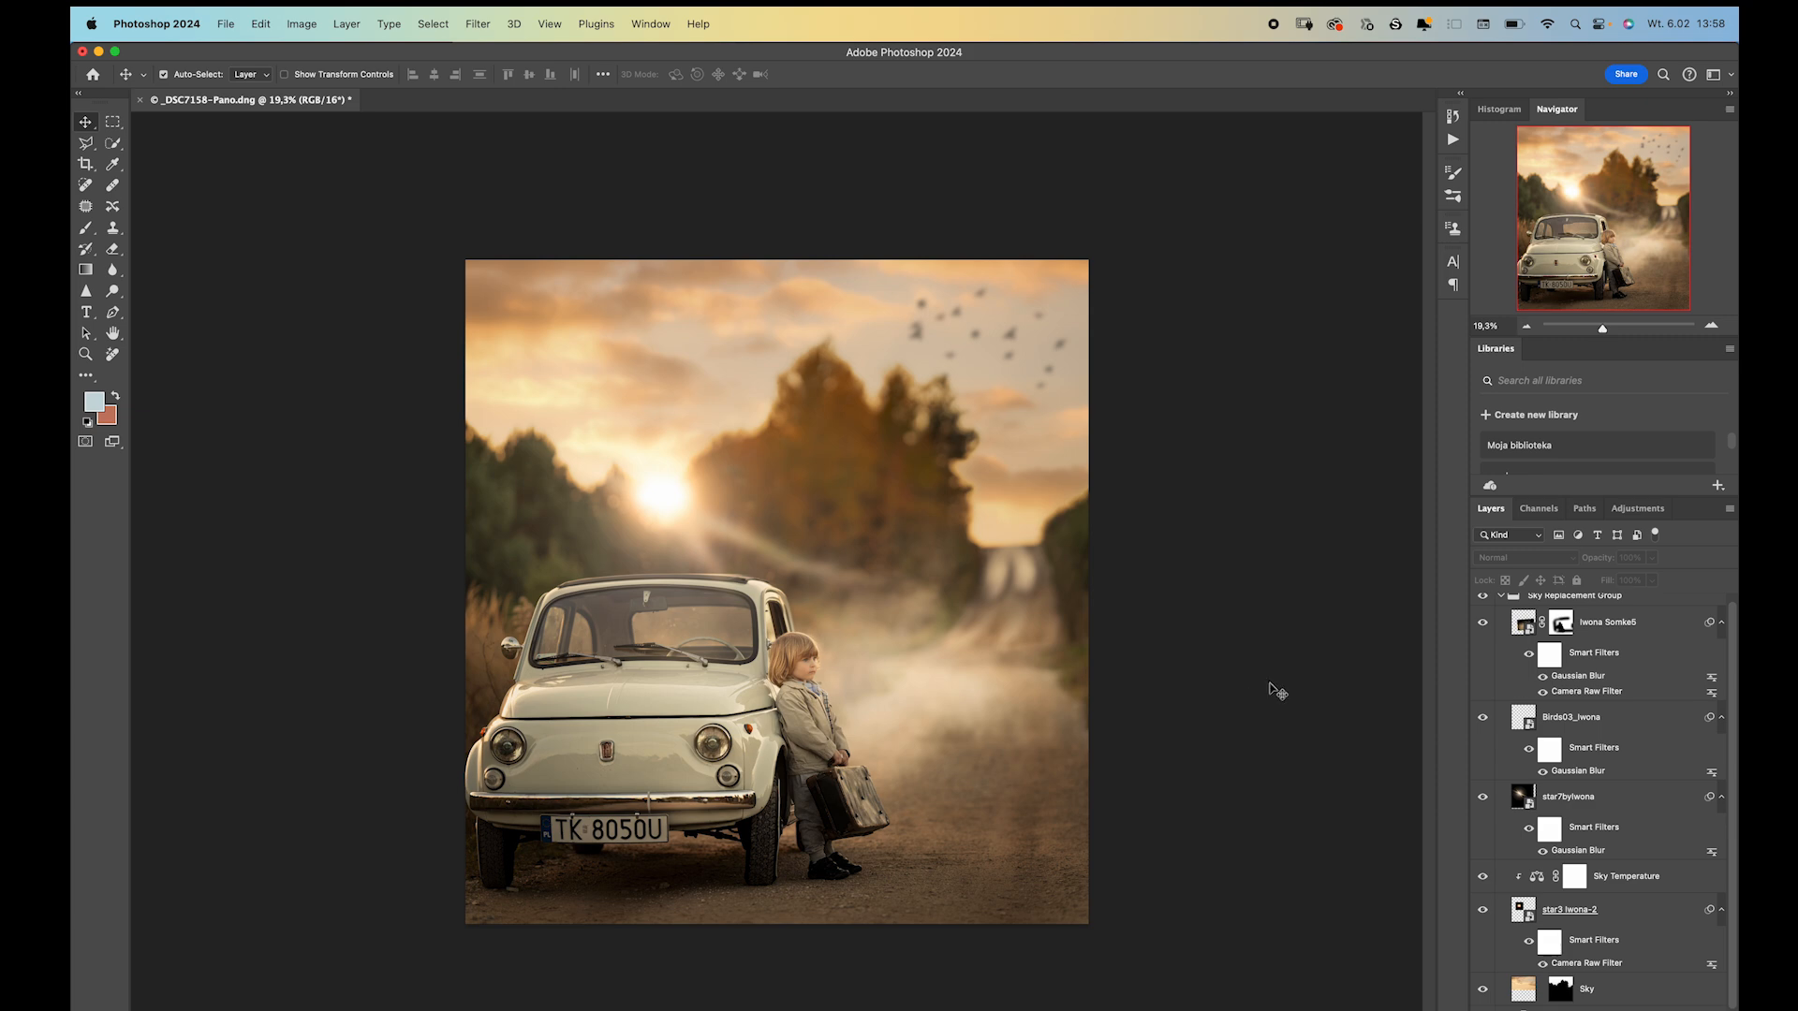
# Put the Sky Replacement Group into a new group.
pyautogui.scroll(1, 1548, 692)
pyautogui.click(1599, 607)
pyautogui.scroll(-3, 1566, 863)
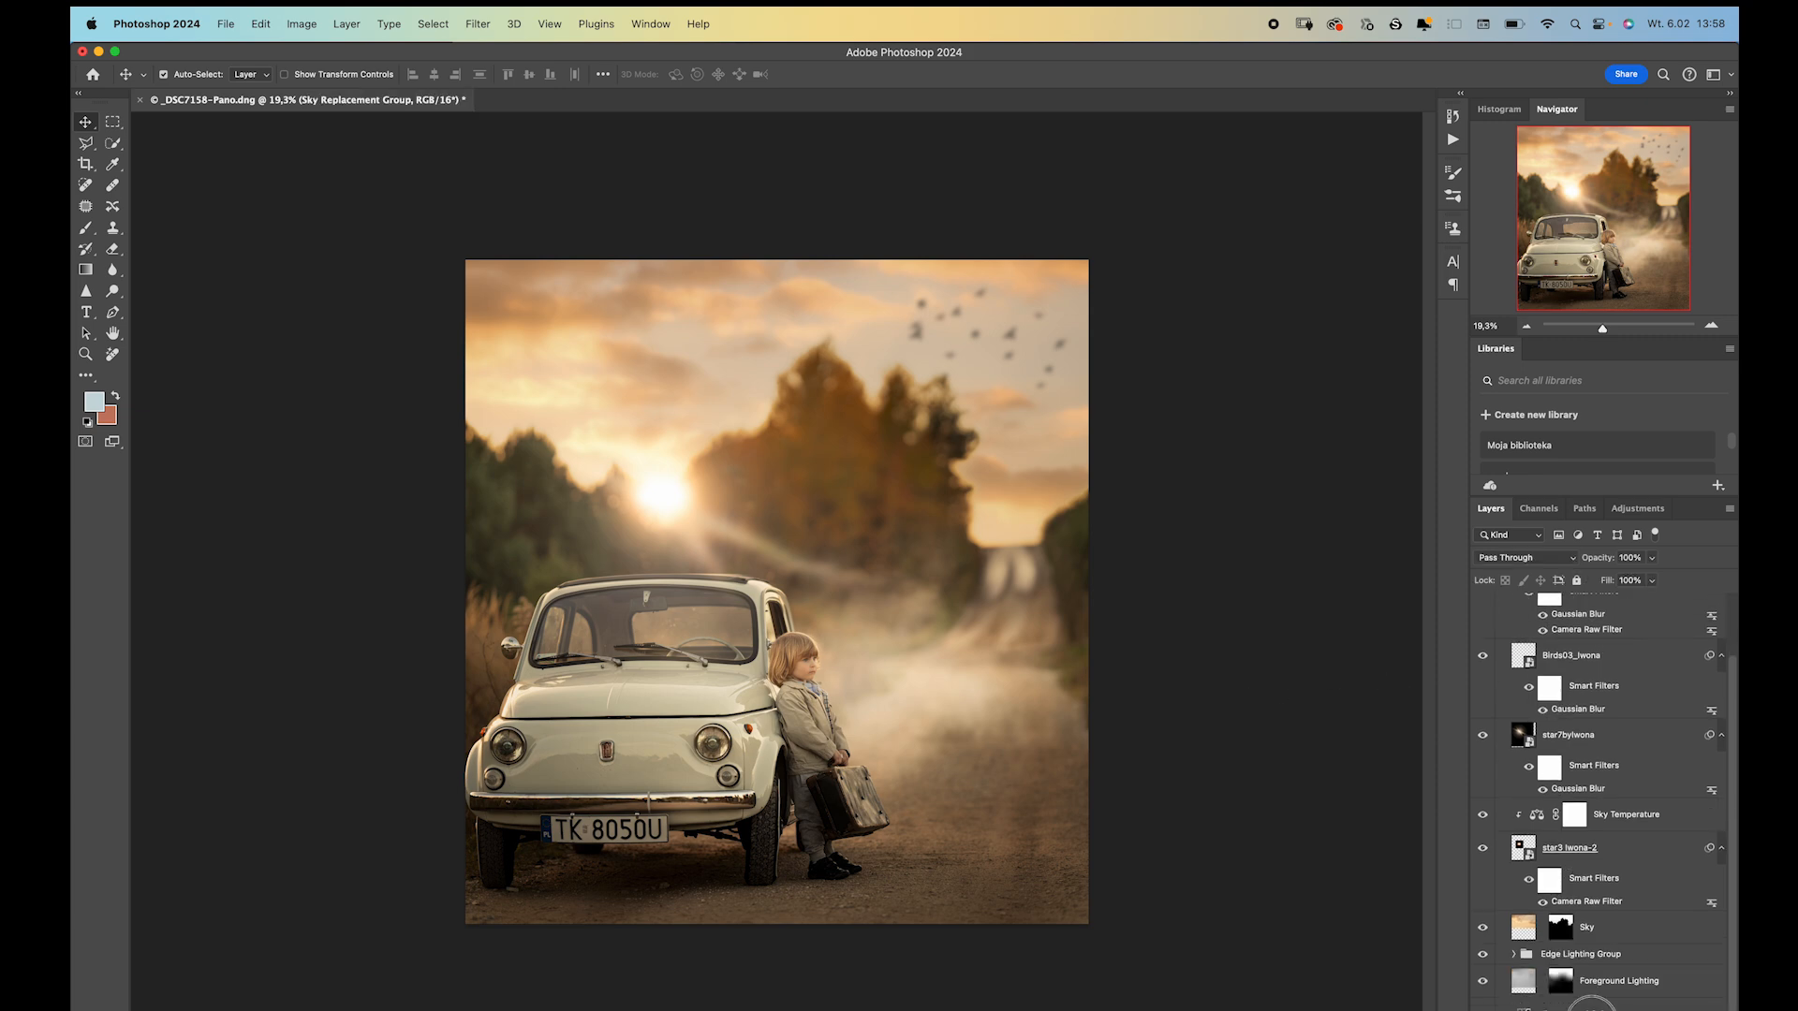
pyautogui.keyDown('shift'); pyautogui.click(1590, 1006); pyautogui.keyUp('shift')
pyautogui.press('x')
pyautogui.press('g')
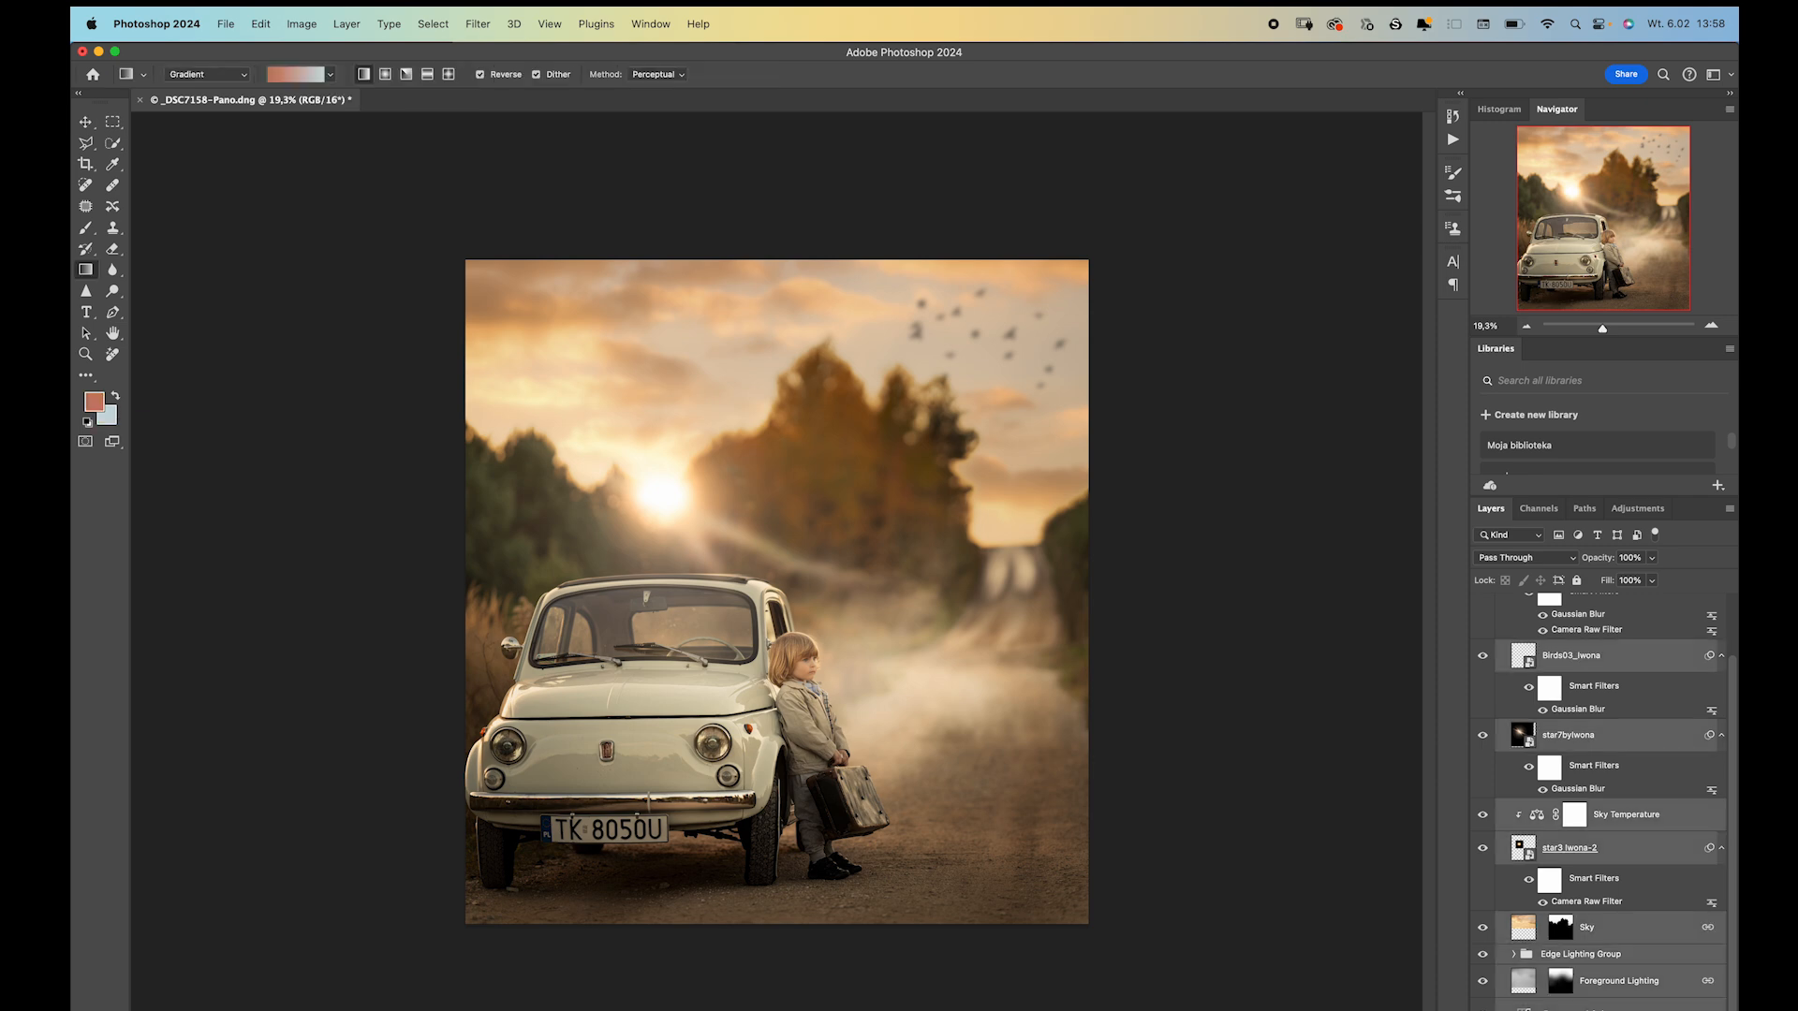
pyautogui.press('super+g')
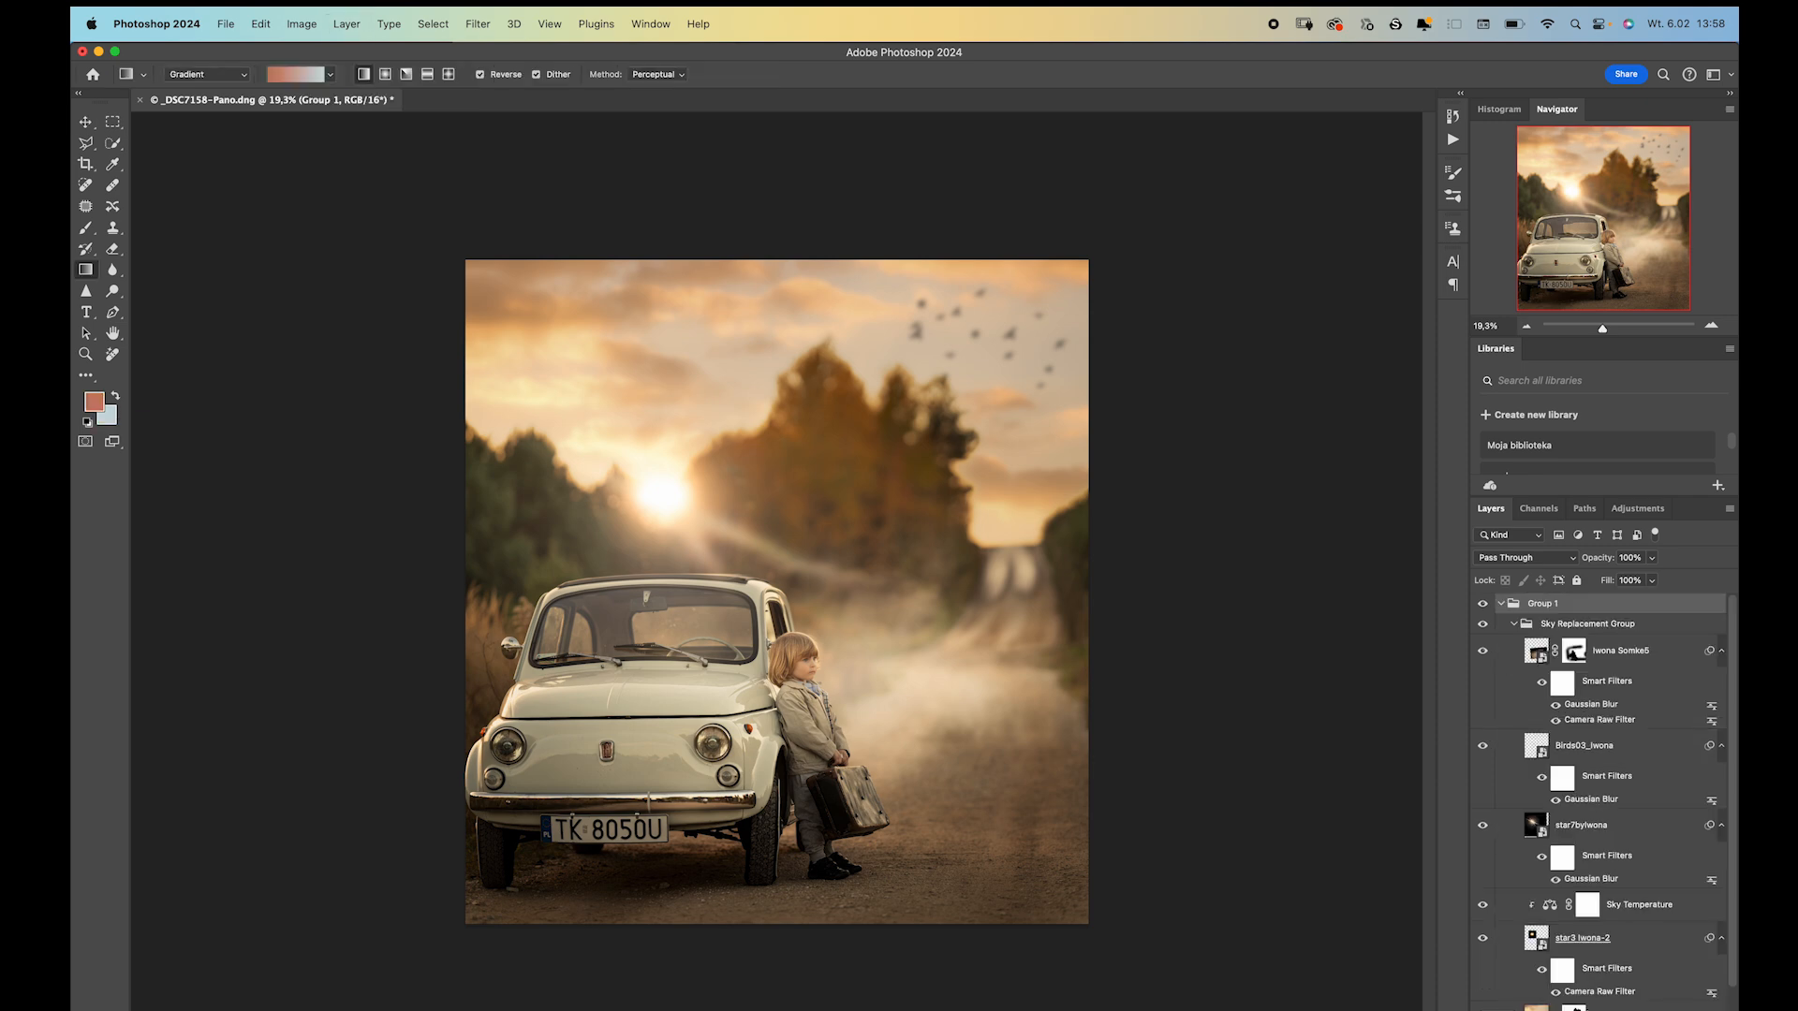
# Toggle the new group's visibility to compare the photo before and after all the edits.
pyautogui.click(1486, 625)
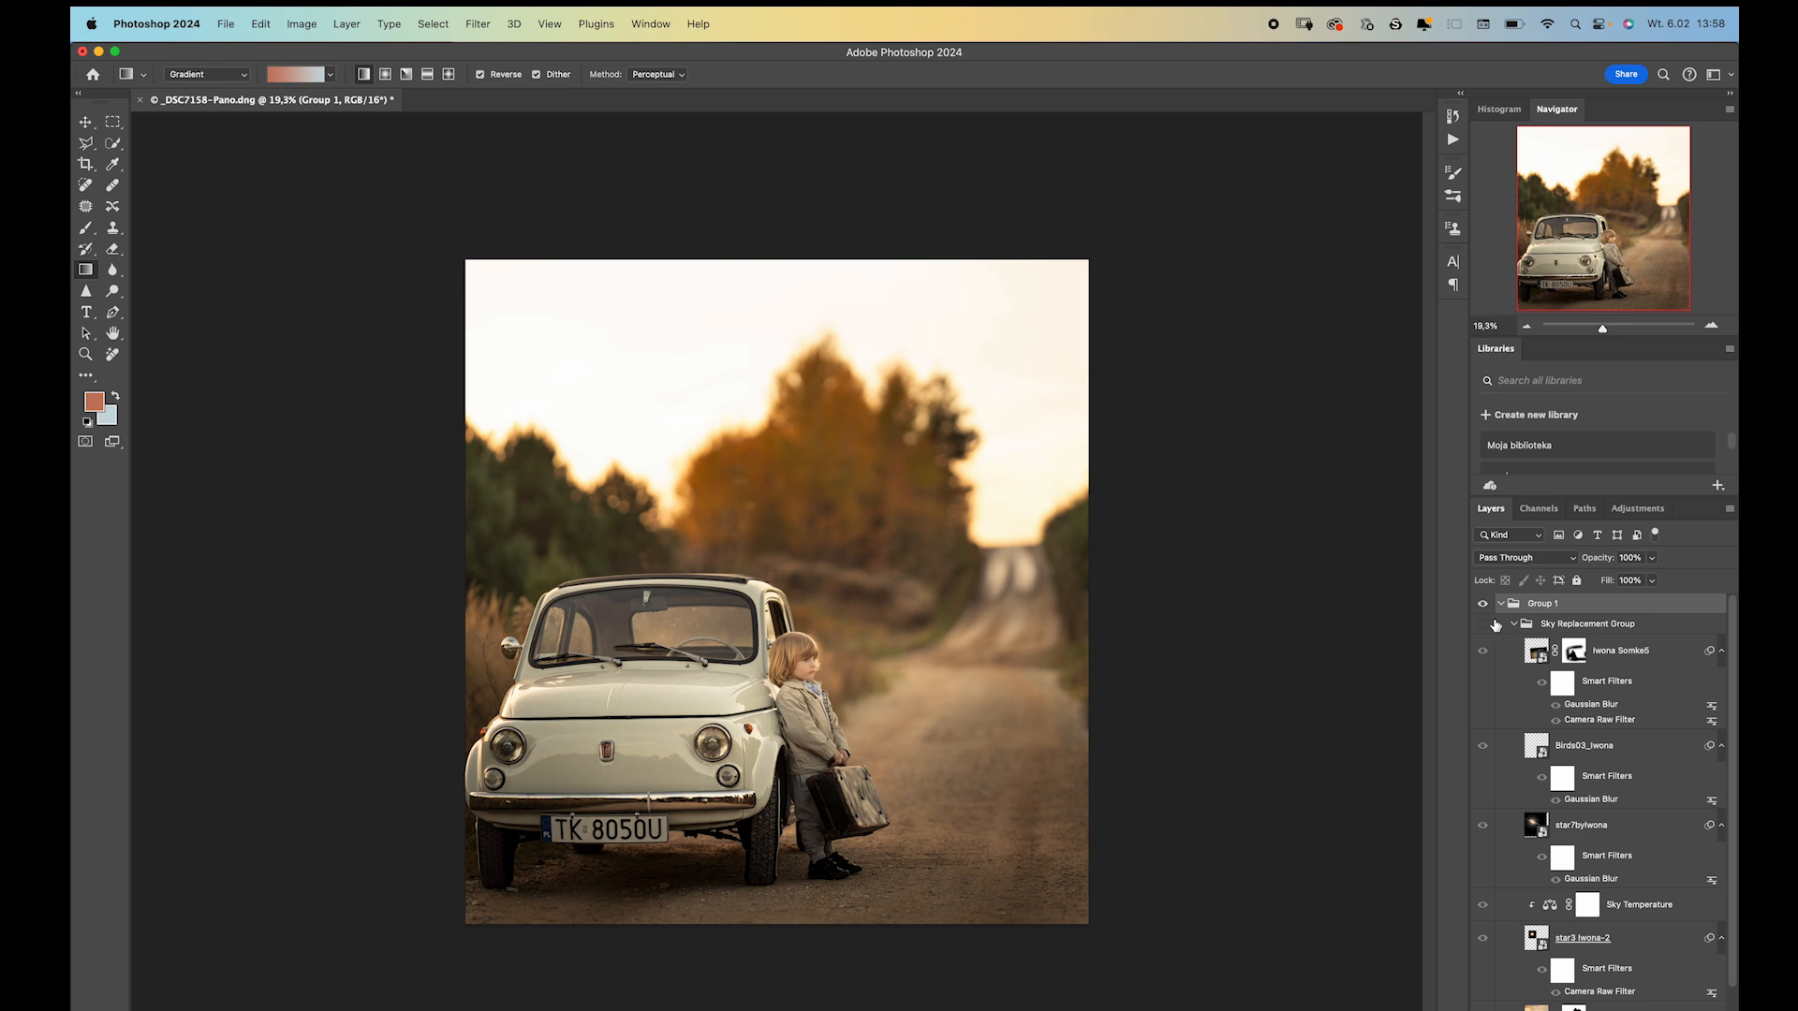
pyautogui.click(1514, 625)
pyautogui.click(1488, 608)
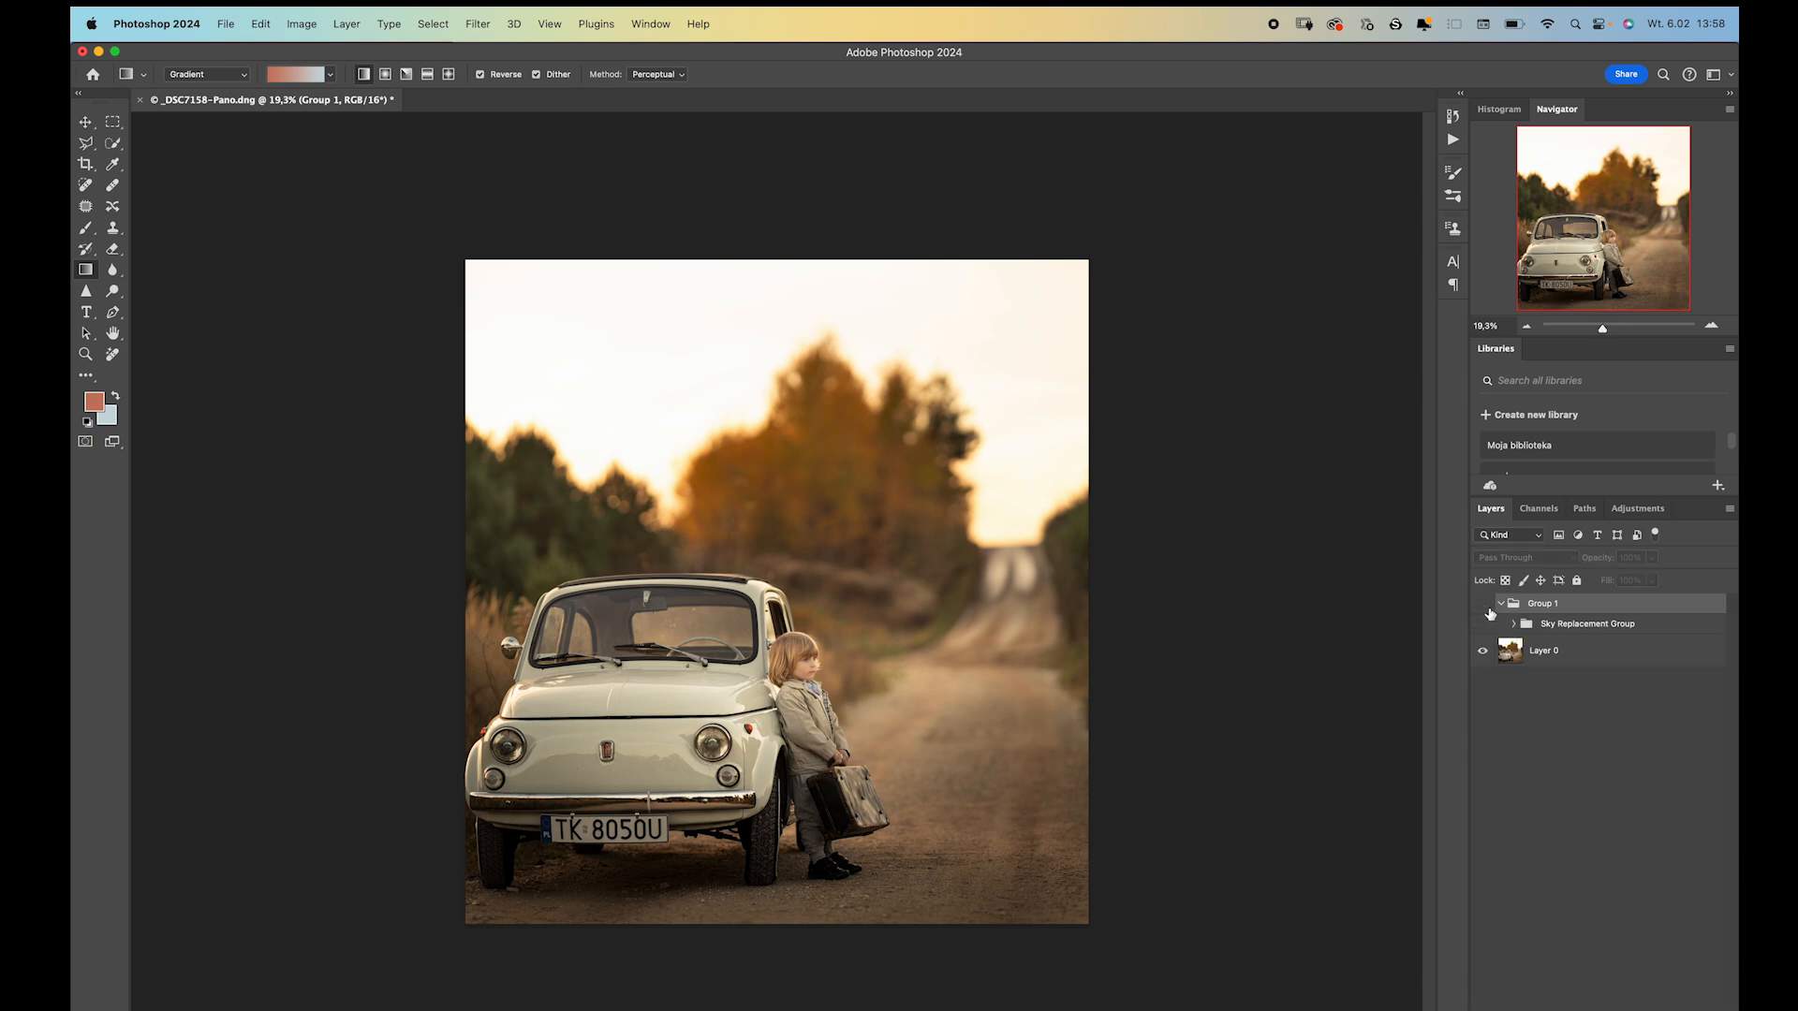
pyautogui.click(1484, 622)
pyautogui.click(1482, 605)
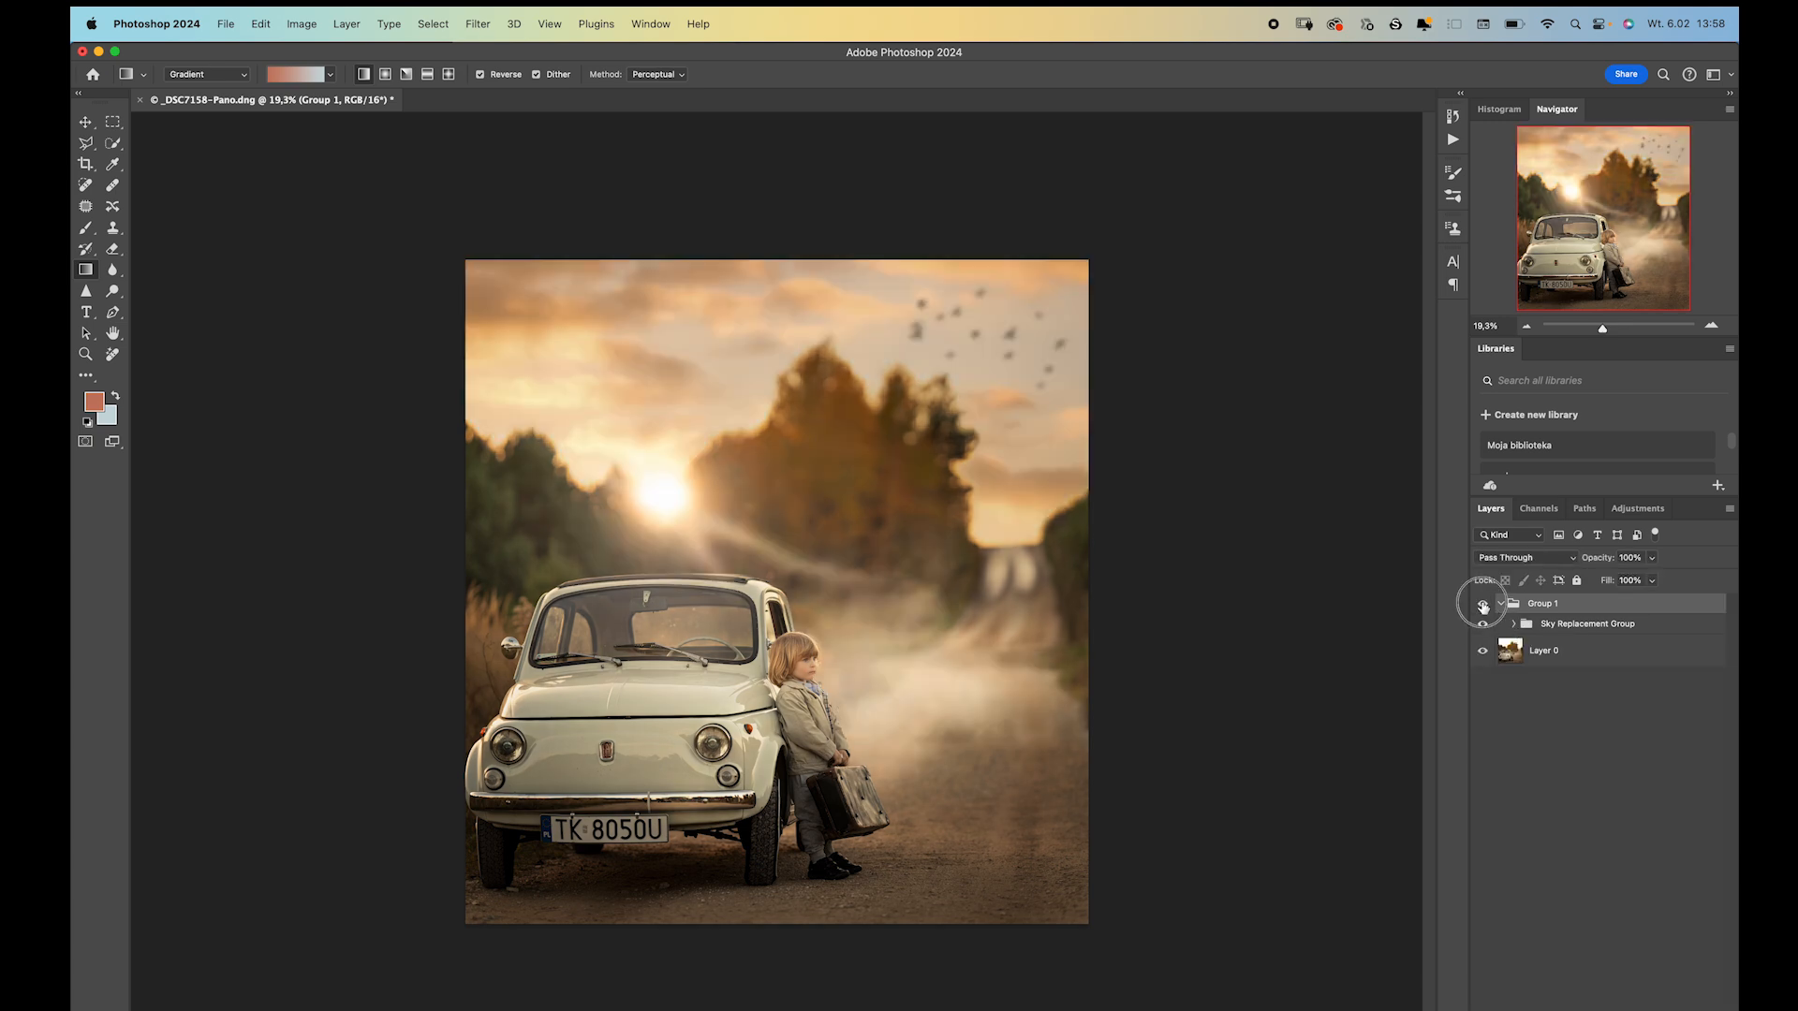
pyautogui.click(1482, 605)
pyautogui.click(1482, 606)
pyautogui.click(1482, 606)
pyautogui.click(1482, 606)
pyautogui.click(1482, 607)
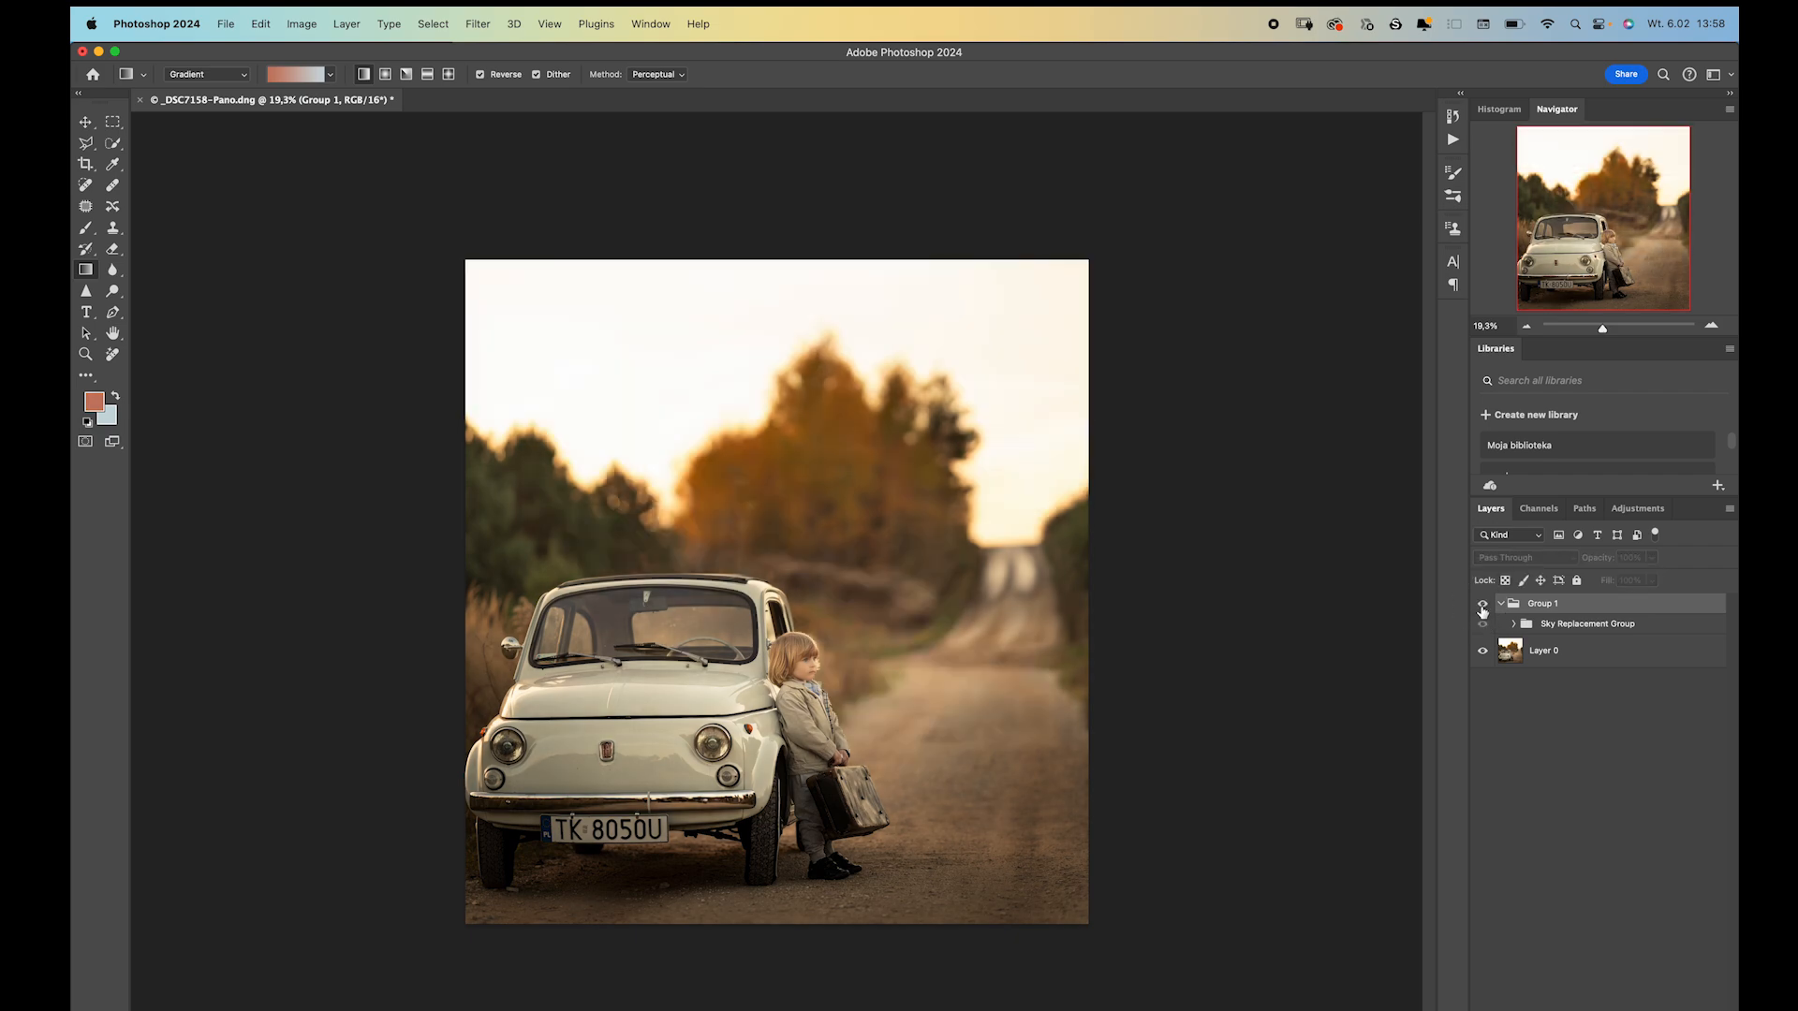